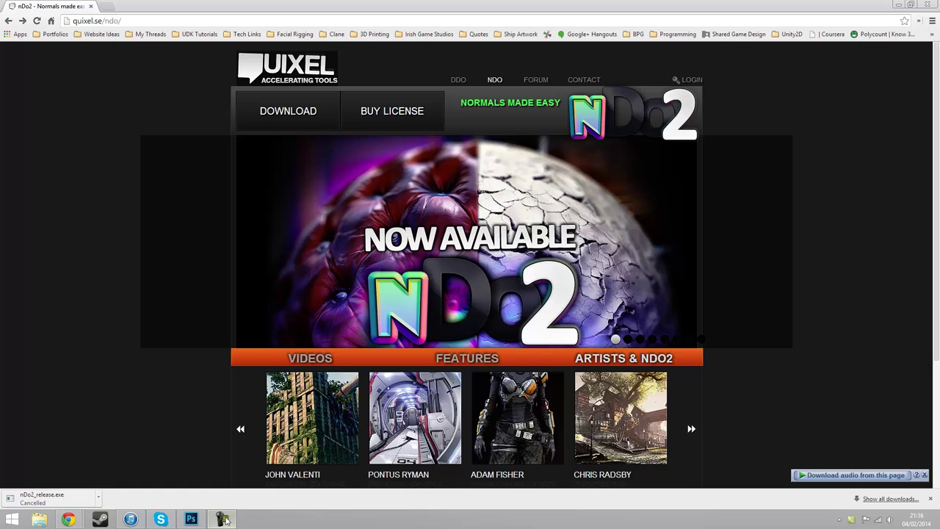
Switch to Photoshop and inspect the keypad, wire and hexagon panel of the normal map up close
{"action": "left_click", "coordinate": [193, 519]}
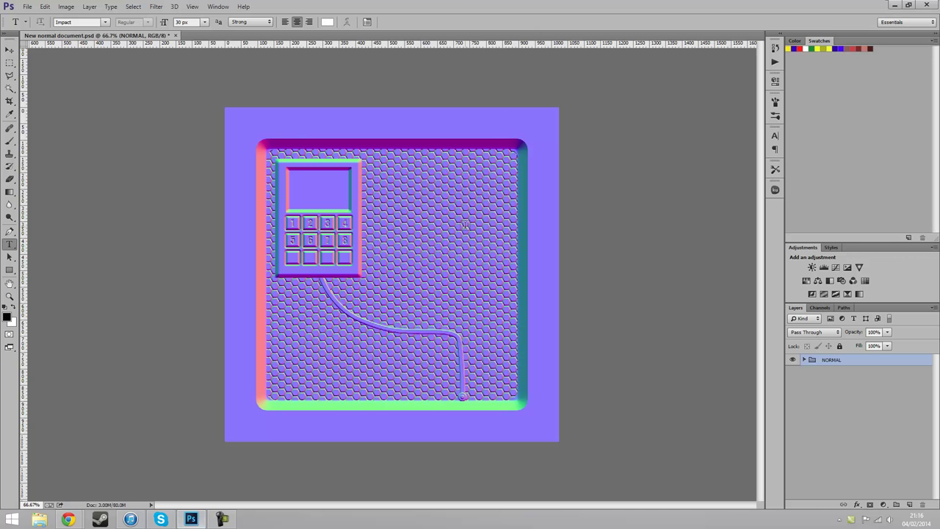
{"action": "key", "text": "ctrl+plus"}
{"action": "key", "text": "ctrl+plus"}
{"action": "key", "text": "ctrl+minus"}
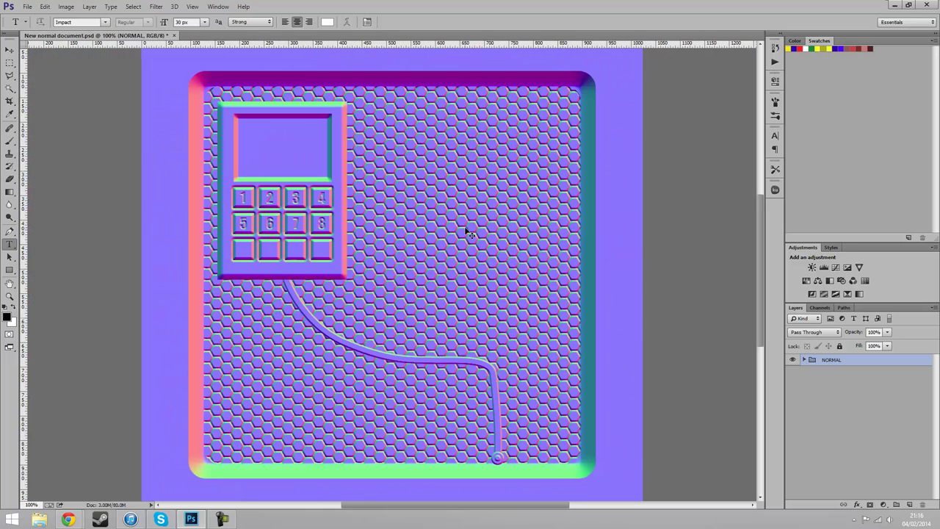
{"action": "key", "text": "ctrl+minus"}
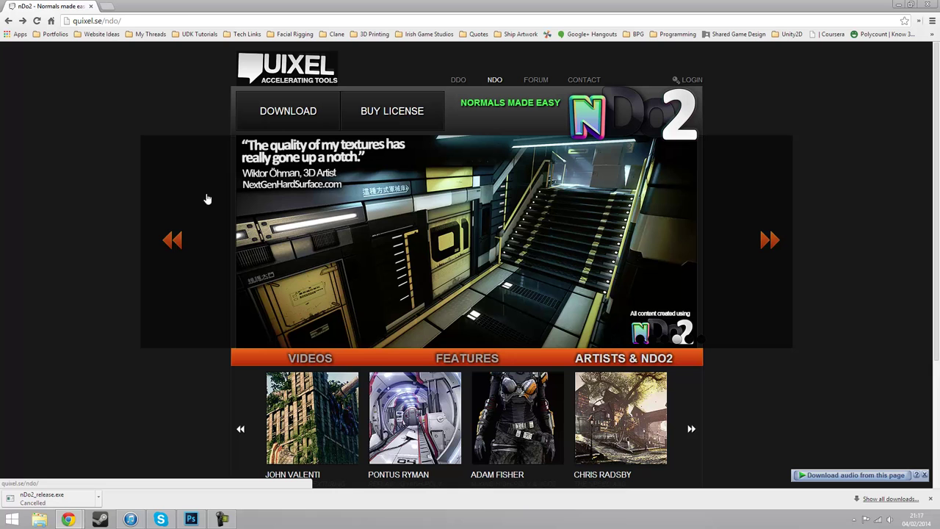
Open the dDo page on the Quixel website and start downloading dDo
{"action": "left_click", "coordinate": [132, 20]}
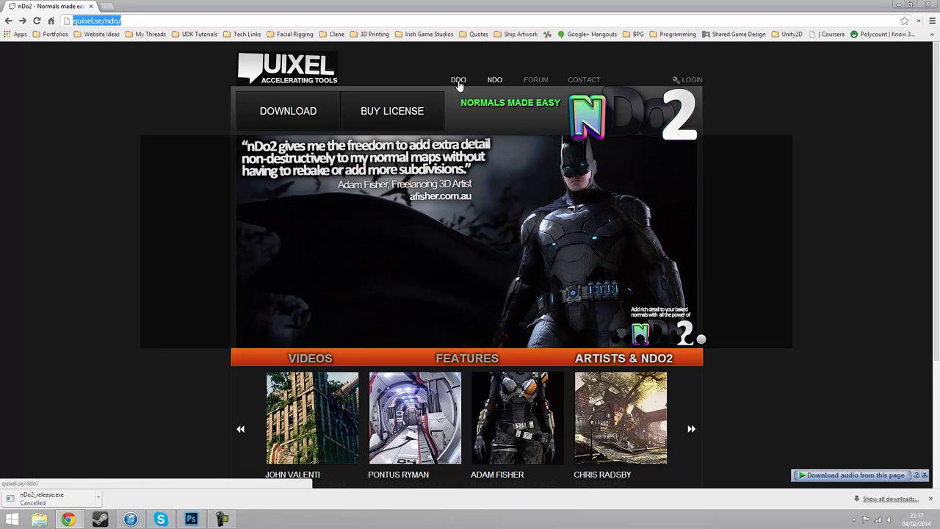
{"action": "left_click", "coordinate": [458, 83]}
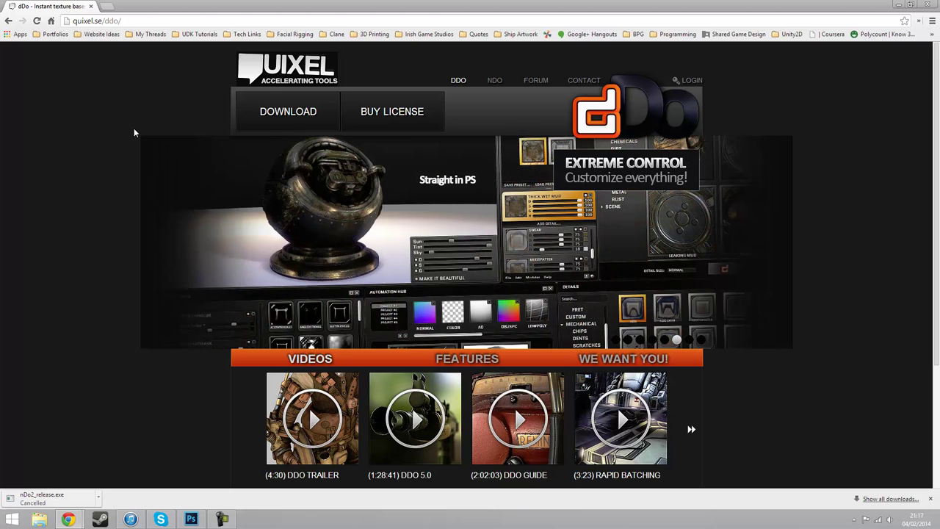
{"action": "left_click", "coordinate": [286, 118]}
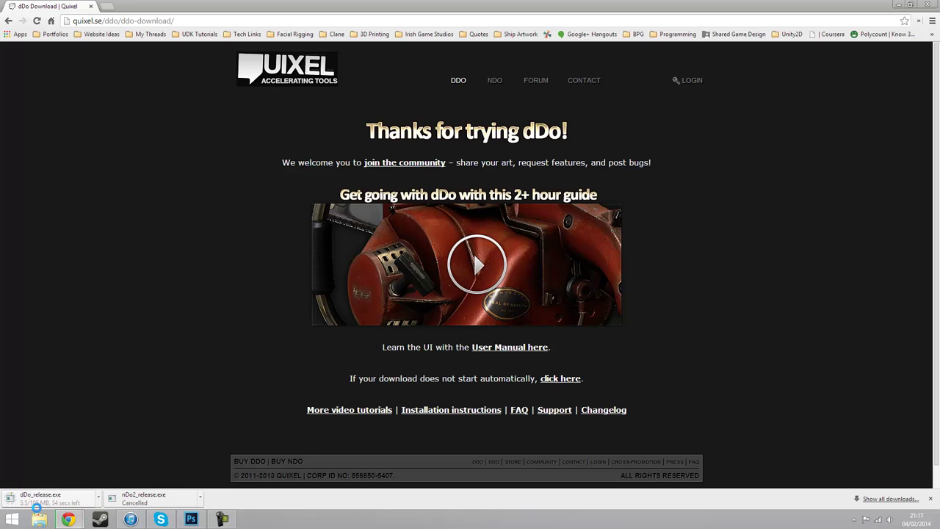
Cancel the dDo_release.exe download and minimize the browser window
{"action": "left_click", "coordinate": [98, 497]}
{"action": "left_click", "coordinate": [121, 483]}
{"action": "left_click", "coordinate": [897, 4]}
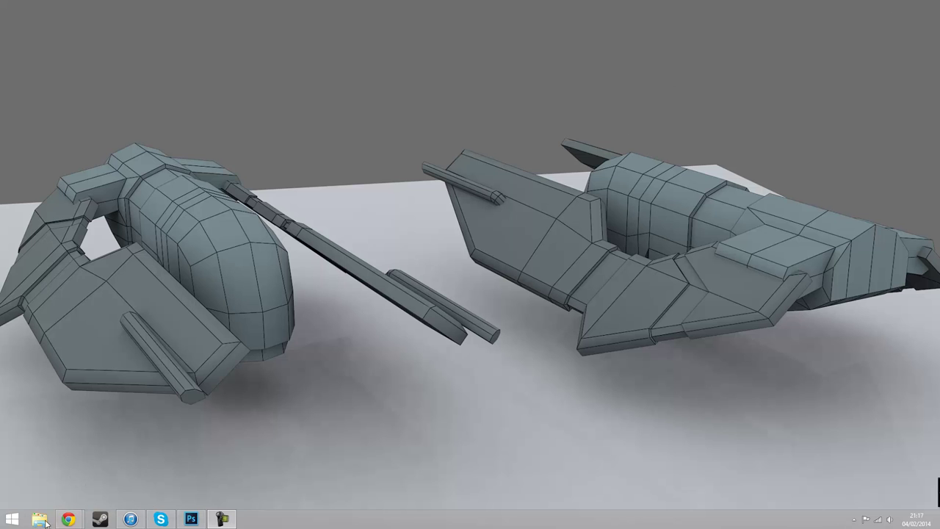
Find the dDo x64 tile on the Start screen and switch back to Photoshop
{"action": "left_click", "coordinate": [12, 519]}
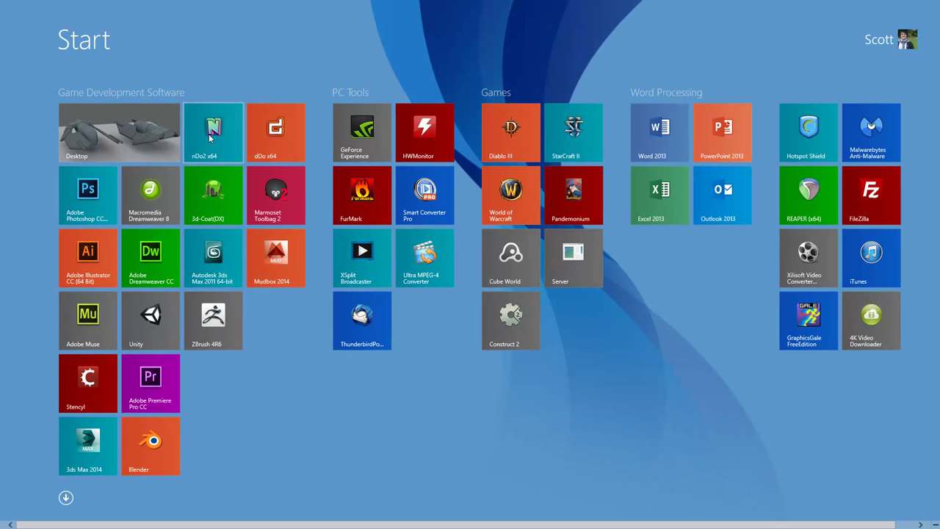
{"action": "left_click", "coordinate": [267, 152]}
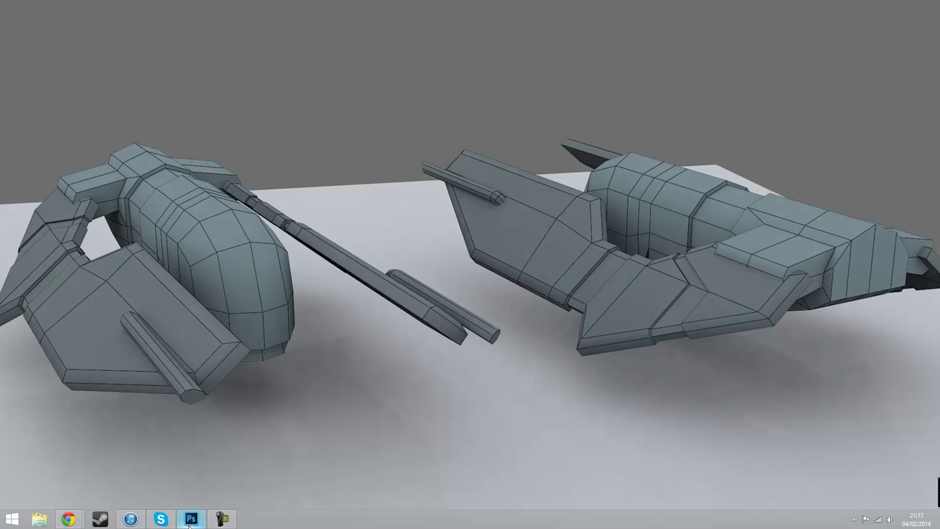
{"action": "left_click", "coordinate": [190, 519]}
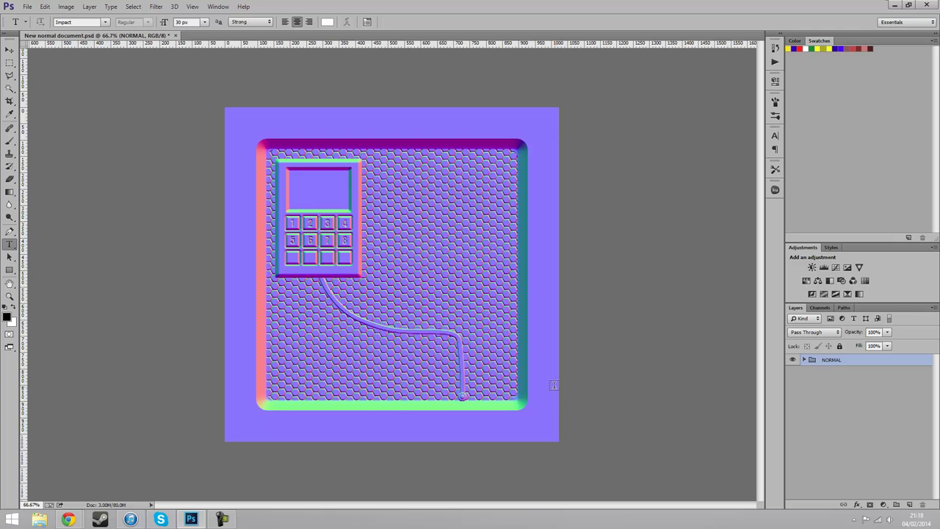
Examine the normal map at 100% and the layer groups inside the NORMAL group
{"action": "key", "text": "ctrl+1"}
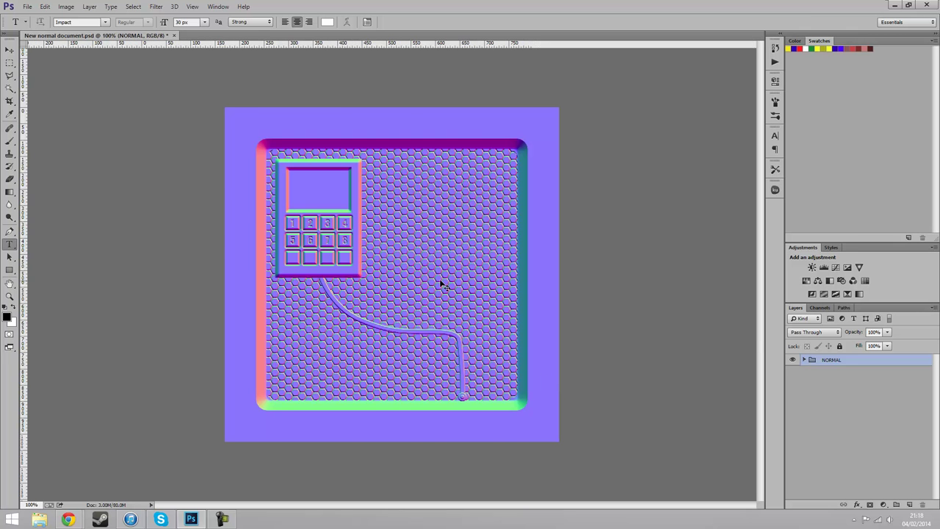
{"action": "left_click_drag", "start_coordinate": [352, 149], "coordinate": [372, 173]}
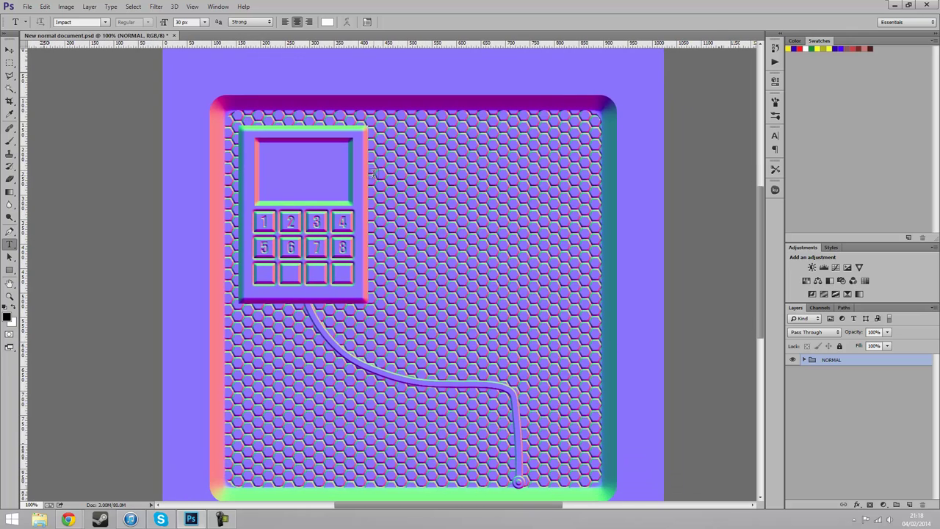
{"action": "key", "text": "ctrl+minus"}
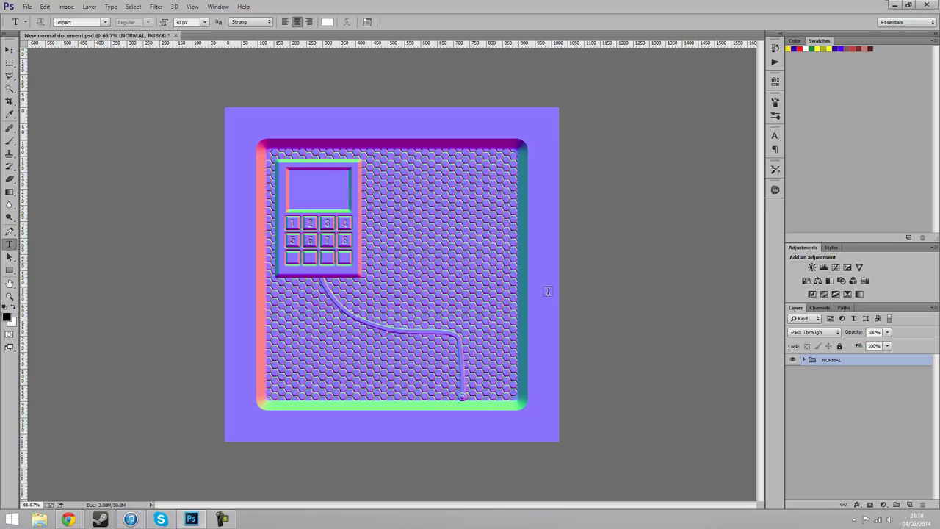
{"action": "left_click", "coordinate": [819, 373]}
{"action": "left_click", "coordinate": [803, 359]}
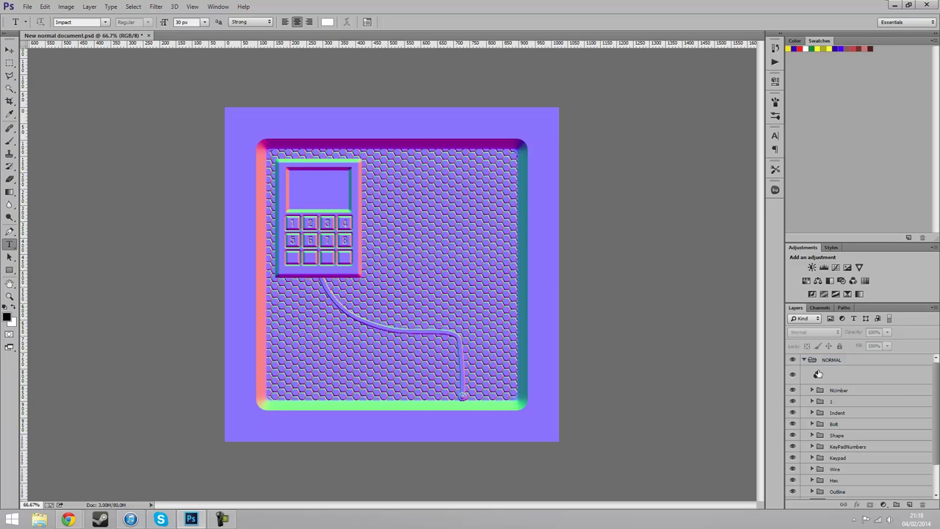
{"action": "left_click", "coordinate": [803, 359]}
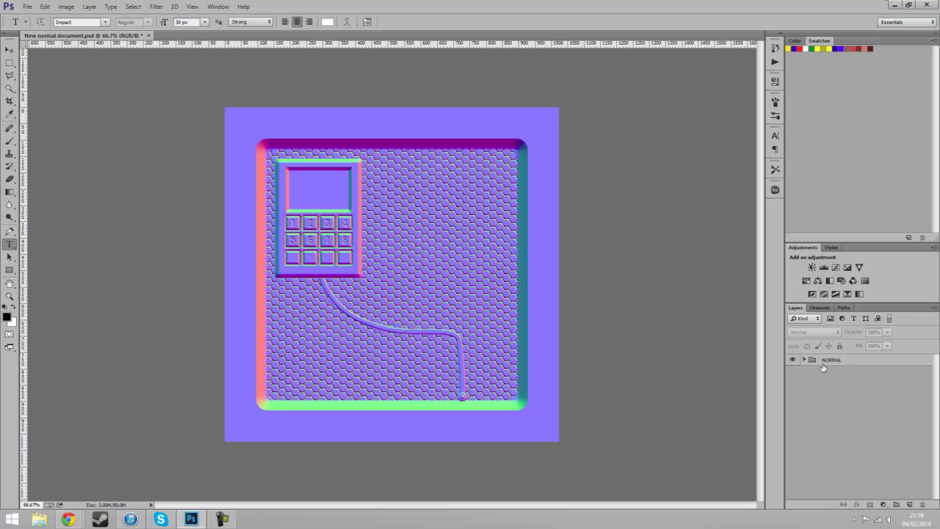
Create a new layer group above NORMAL and name it Masking
{"action": "left_click", "coordinate": [896, 504]}
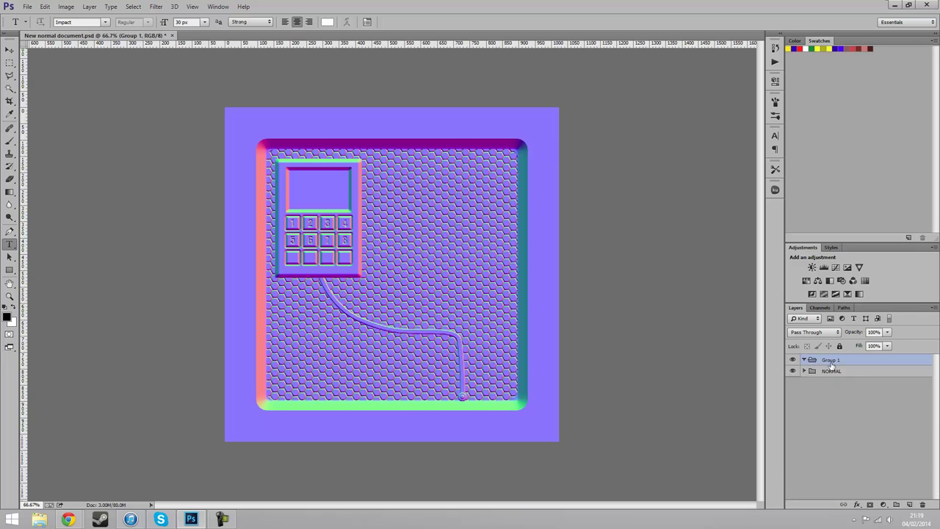
{"action": "type", "text": "Masking"}
{"action": "key", "text": "Return"}
Load the shape layer in the Outline group as a selection and add a new empty layer inside the Masking group
{"action": "left_click", "coordinate": [804, 371]}
{"action": "scroll", "coordinate": [828, 401], "scroll_direction": "down", "scroll_amount": 3}
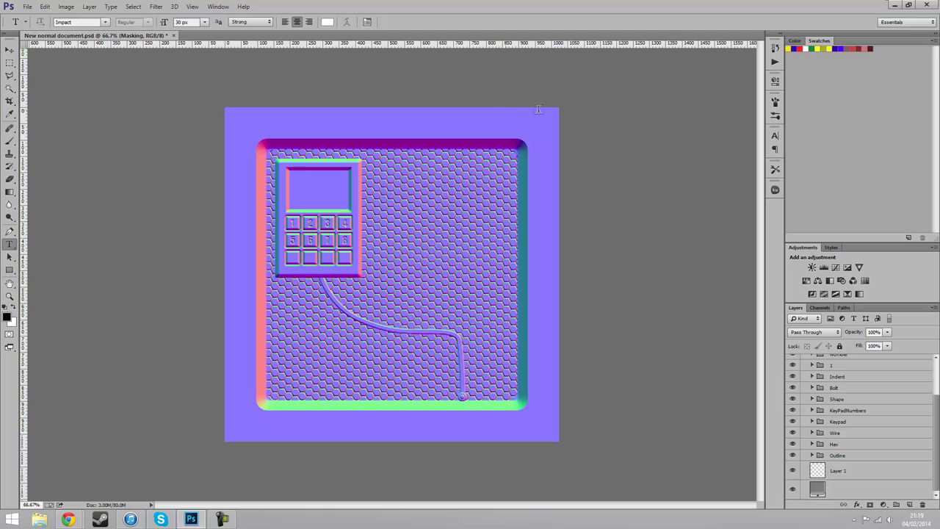
{"action": "left_click", "coordinate": [792, 455]}
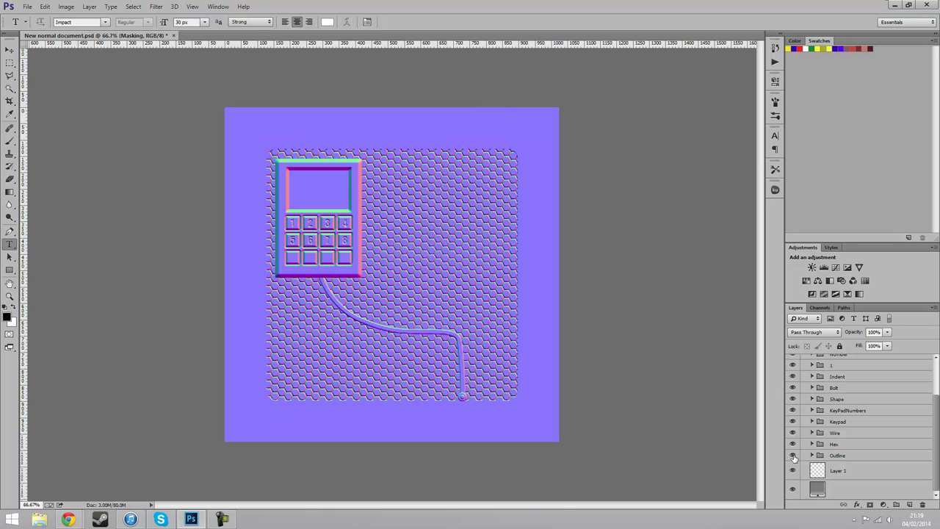
{"action": "left_click", "coordinate": [792, 455]}
{"action": "left_click", "coordinate": [812, 455]}
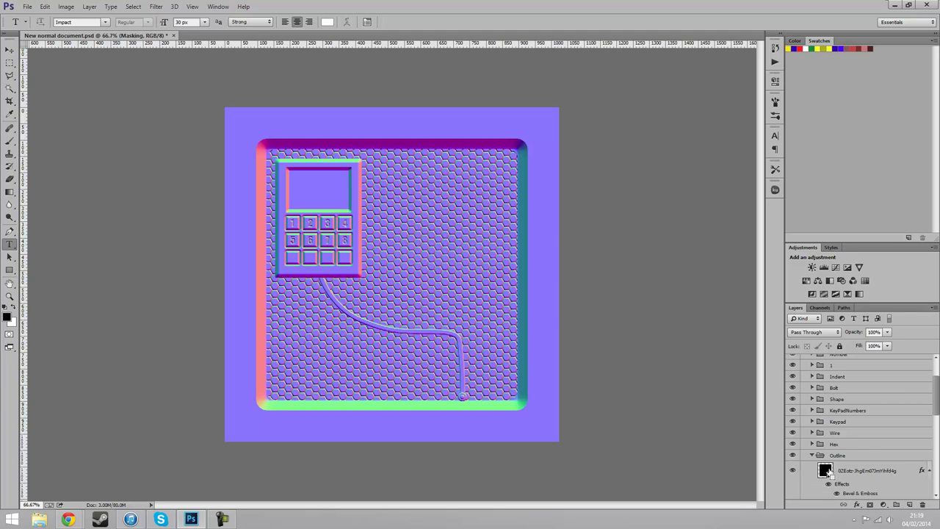
{"action": "left_click", "coordinate": [825, 471], "text": "ctrl"}
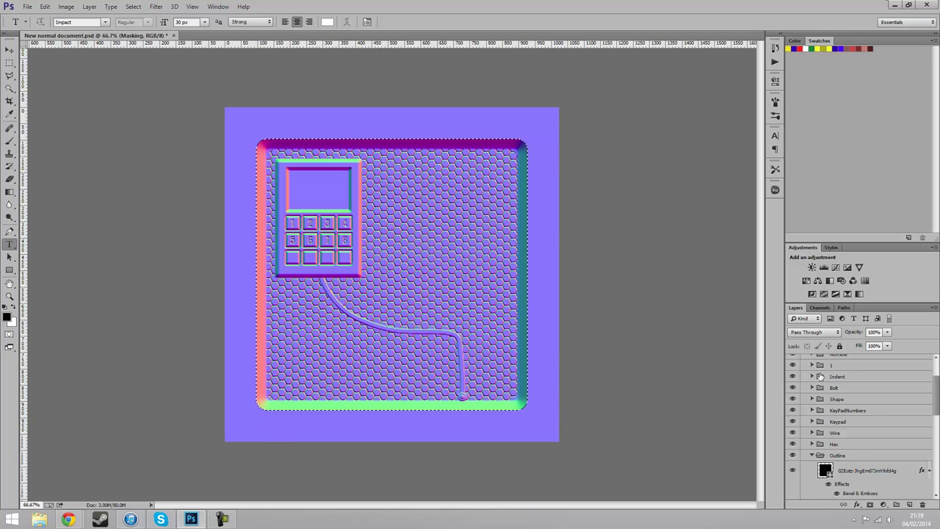
{"action": "scroll", "coordinate": [819, 376], "scroll_direction": "up", "scroll_amount": 2}
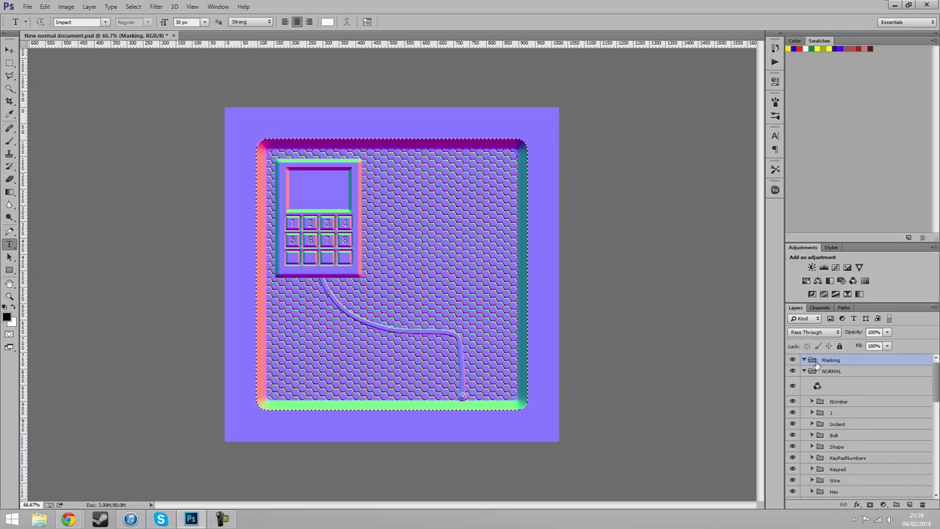
{"action": "left_click", "coordinate": [909, 504]}
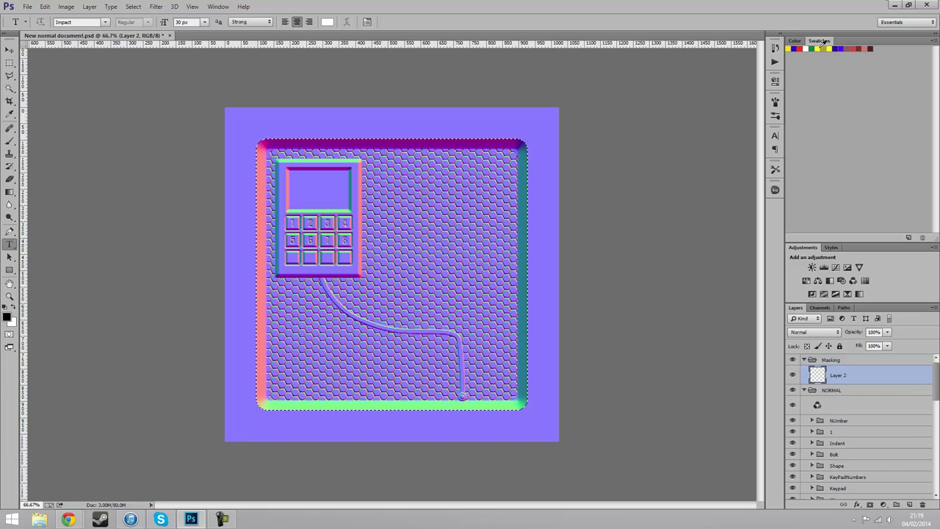
Reset the colour swatches to the default set without saving the current swatches
{"action": "left_click", "coordinate": [870, 86]}
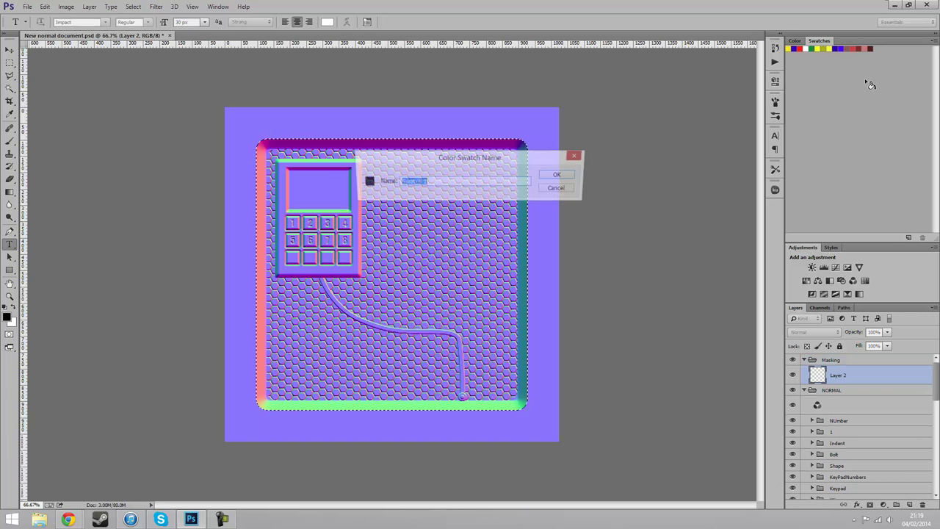
{"action": "key", "text": "Return"}
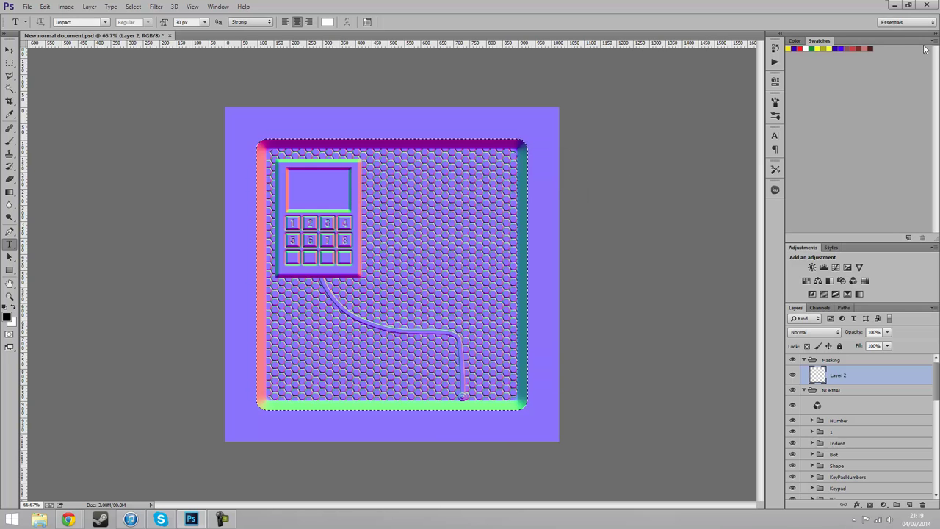
{"action": "left_click", "coordinate": [934, 41]}
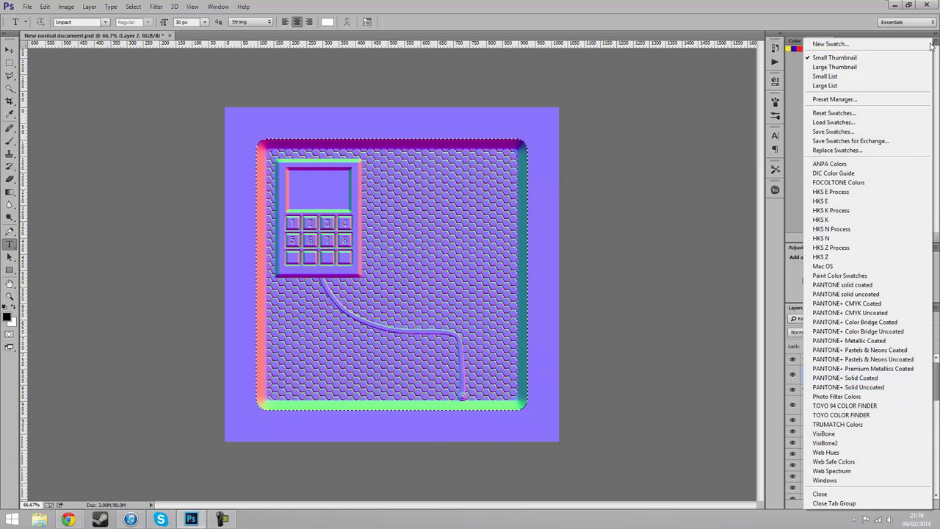
{"action": "left_click", "coordinate": [836, 114]}
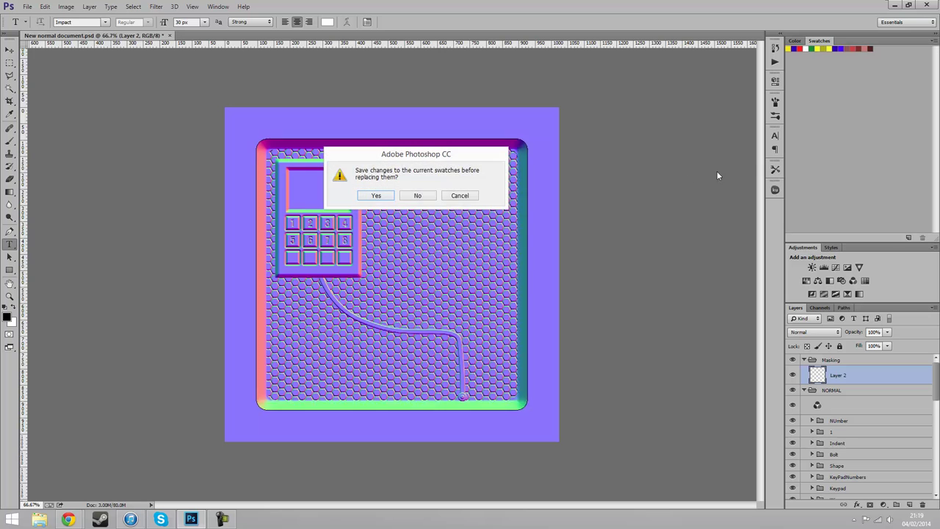
{"action": "left_click", "coordinate": [418, 196]}
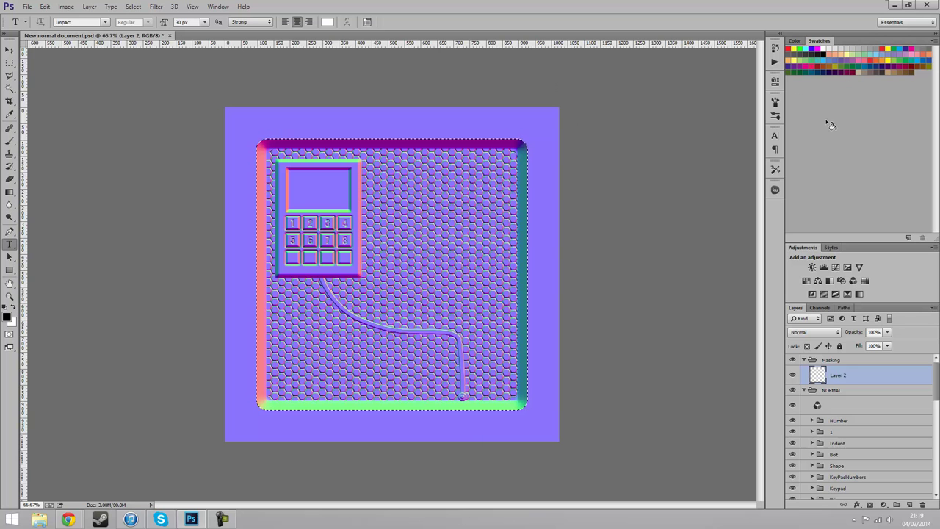
Fill the selected outline area on the new layer with red as the foreground colour, Normal mode, 100% opacity
{"action": "left_click", "coordinate": [789, 49]}
{"action": "left_click", "coordinate": [44, 7]}
{"action": "left_click", "coordinate": [66, 151]}
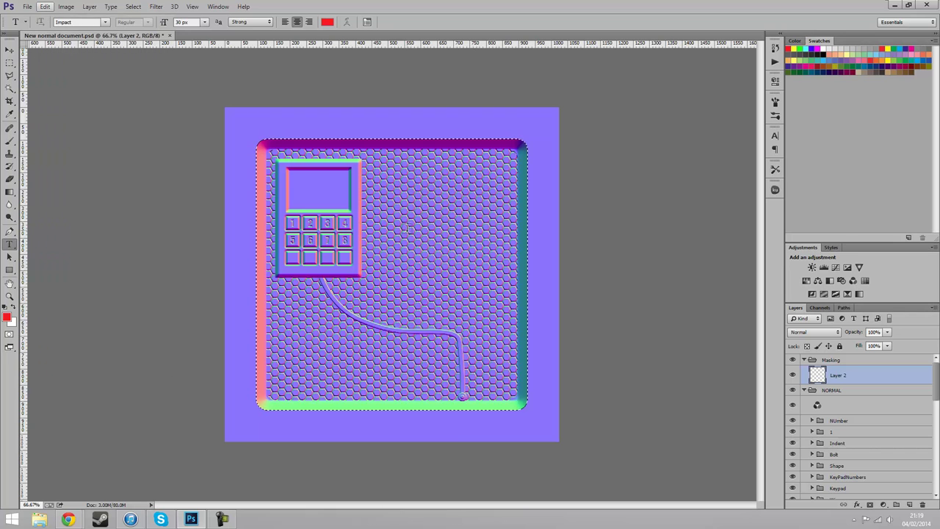
{"action": "left_click", "coordinate": [423, 206]}
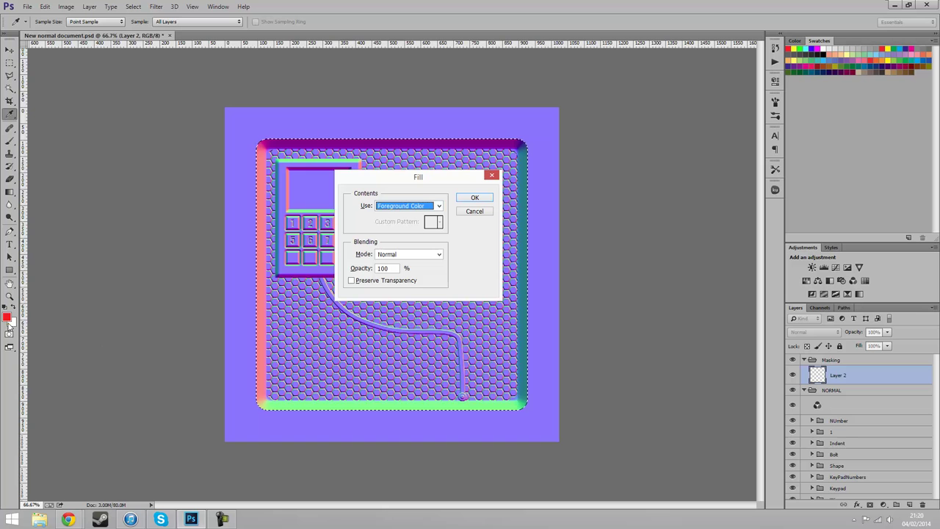
{"action": "left_click", "coordinate": [474, 198]}
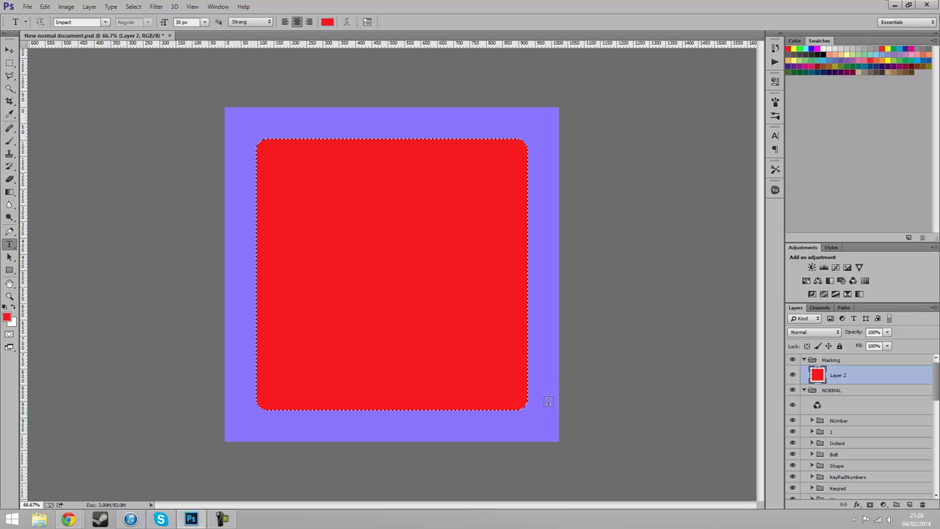
Invert the selection, fill the surrounding border with yellow on the same layer, and deselect
{"action": "left_click", "coordinate": [133, 7]}
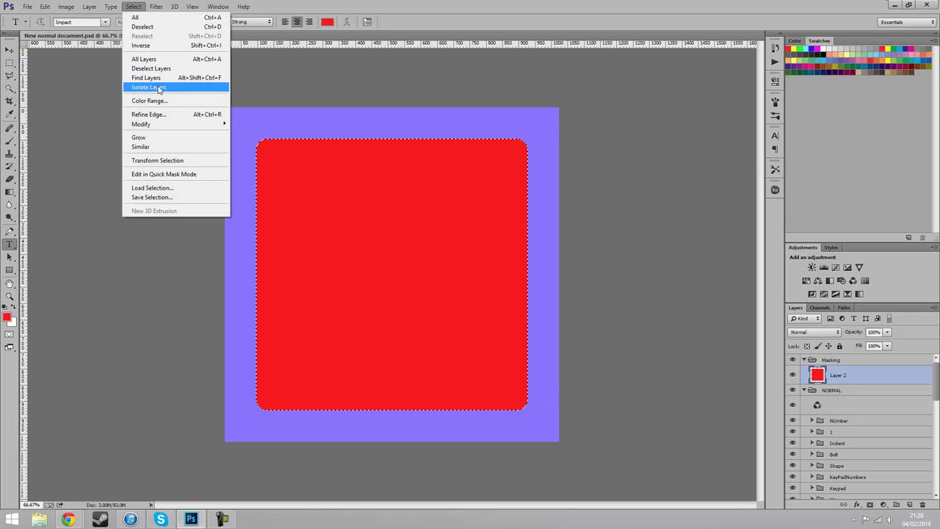
{"action": "left_click", "coordinate": [158, 45]}
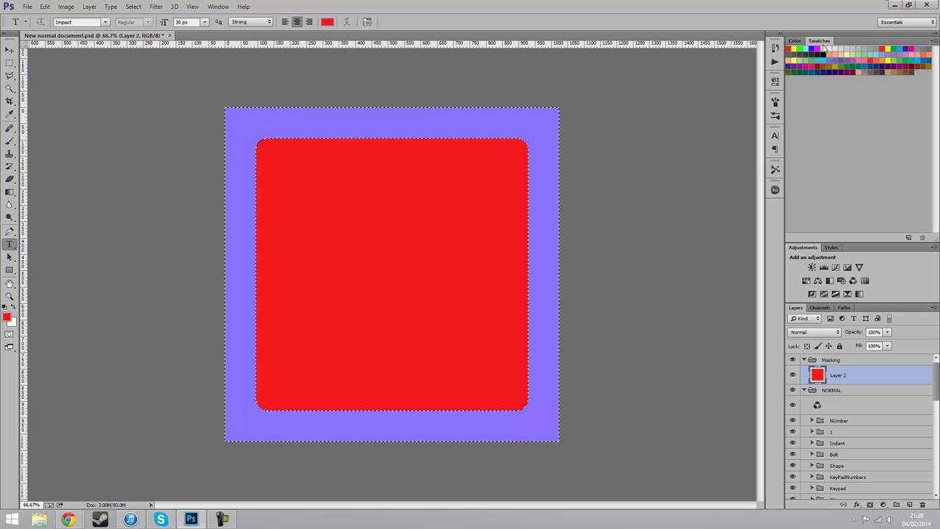
{"action": "left_click", "coordinate": [794, 49]}
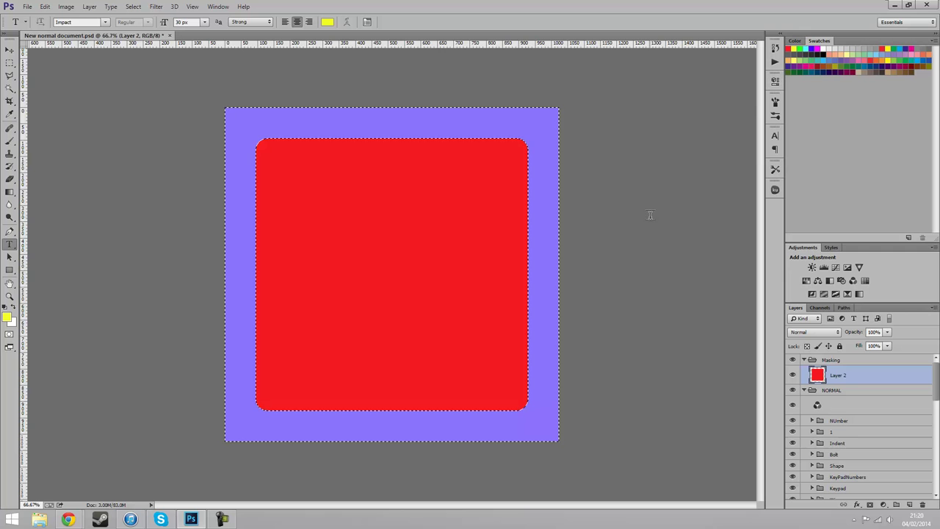
{"action": "key", "text": "shift+F5"}
{"action": "key", "text": "Return"}
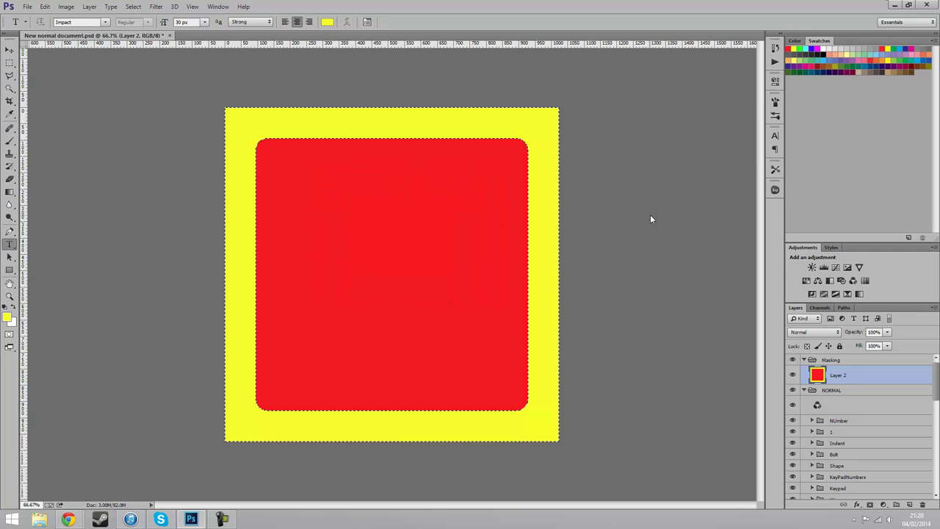
{"action": "key", "text": "ctrl+d"}
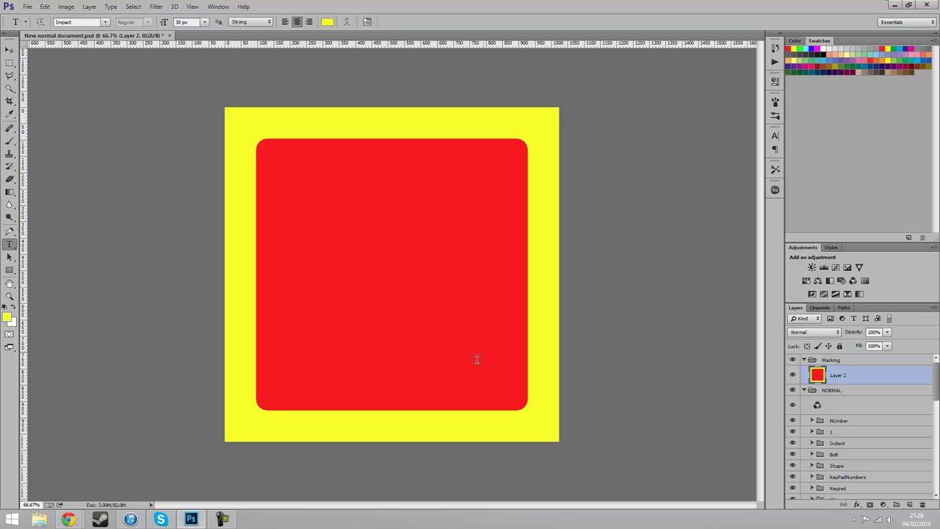
Load the keypad body shape in the Keypad group as a selection and fill it with green on Layer 2
{"action": "left_click", "coordinate": [806, 364]}
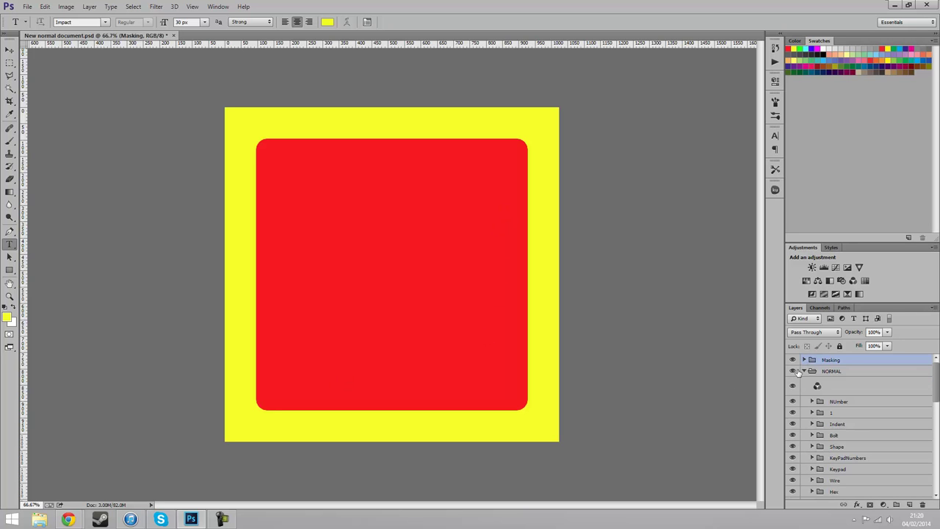
{"action": "scroll", "coordinate": [837, 436], "scroll_direction": "down", "scroll_amount": 2}
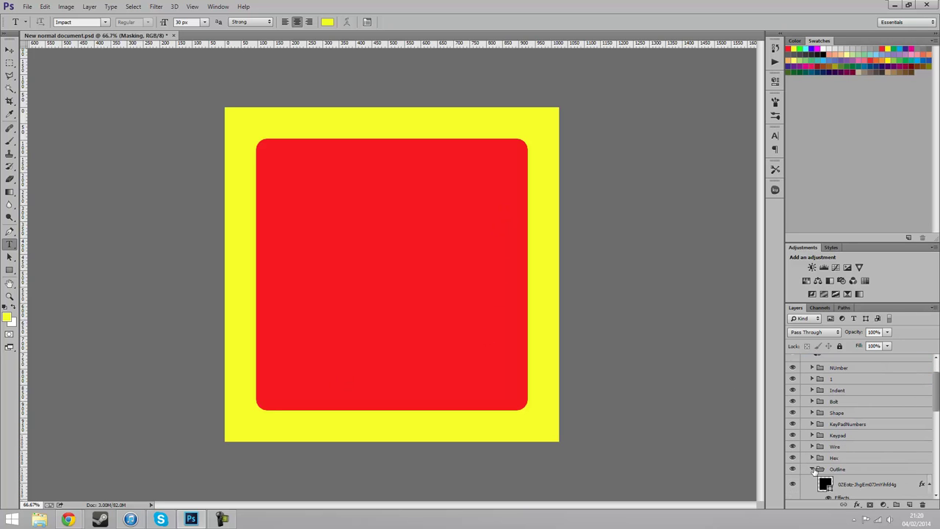
{"action": "left_click", "coordinate": [812, 469]}
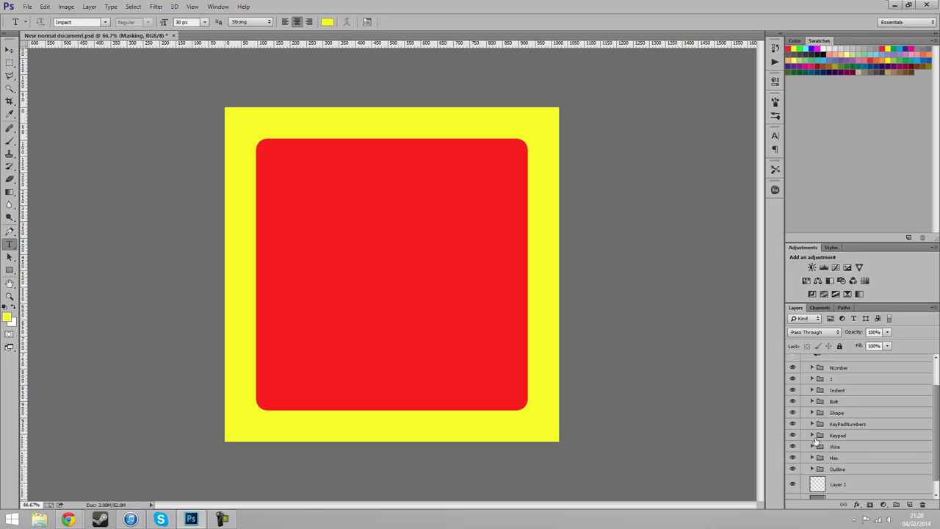
{"action": "left_click", "coordinate": [812, 436]}
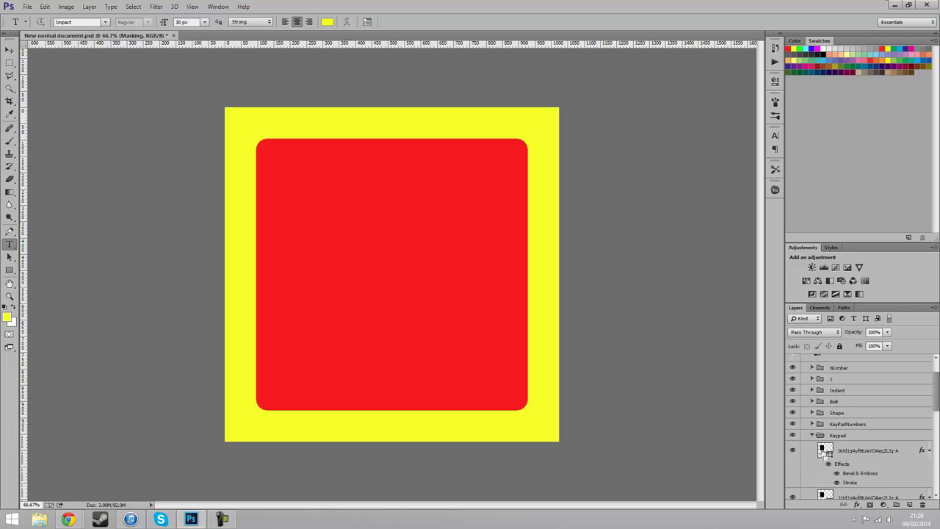
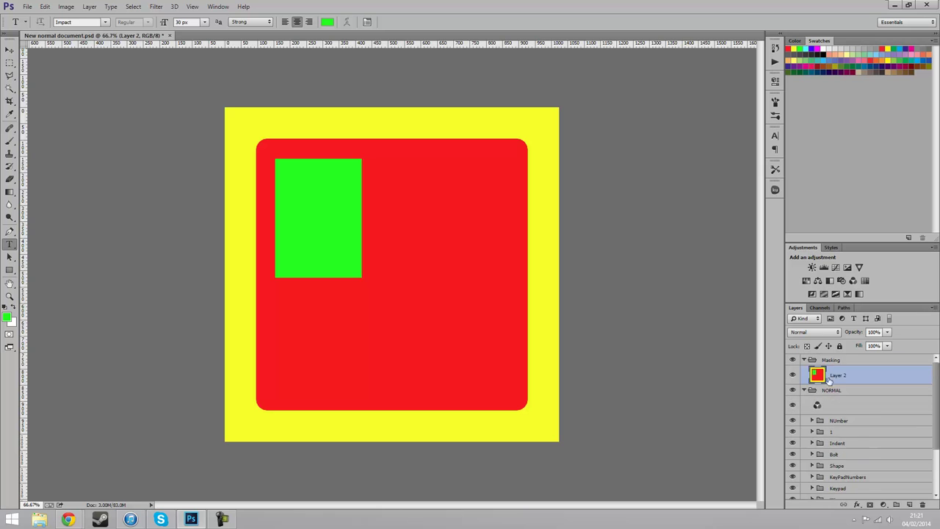
Load the screen rectangle in the Shape group as a selection, fill it with cyan on Layer 2, and deselect
{"action": "left_click", "coordinate": [831, 433]}
{"action": "left_click", "coordinate": [812, 431]}
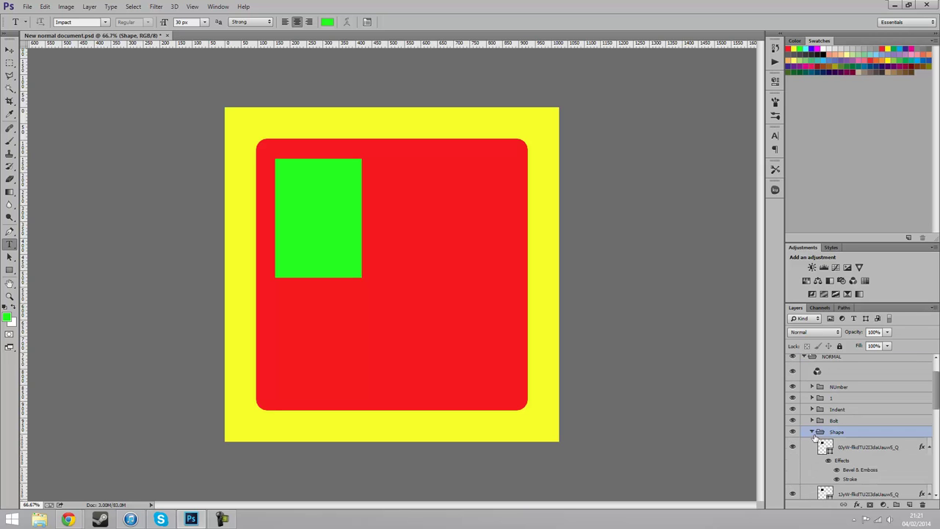
{"action": "scroll", "coordinate": [828, 425], "scroll_direction": "up", "scroll_amount": 1}
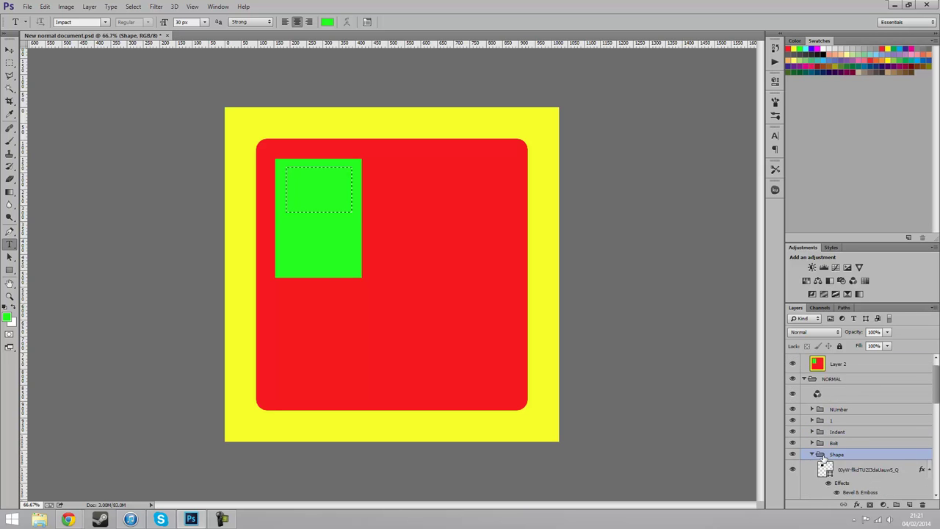
{"action": "left_click", "coordinate": [812, 466]}
{"action": "left_click", "coordinate": [851, 379]}
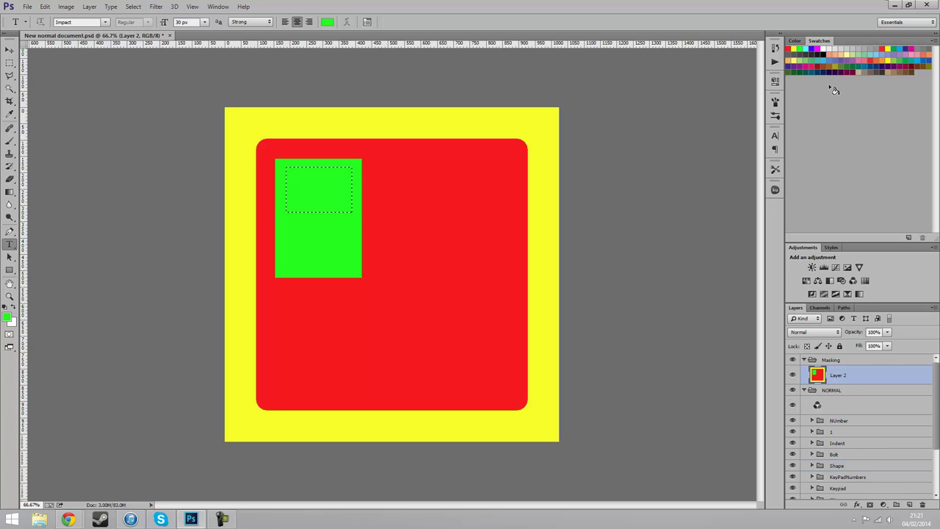
{"action": "left_click", "coordinate": [807, 48]}
{"action": "key", "text": "shift+F5"}
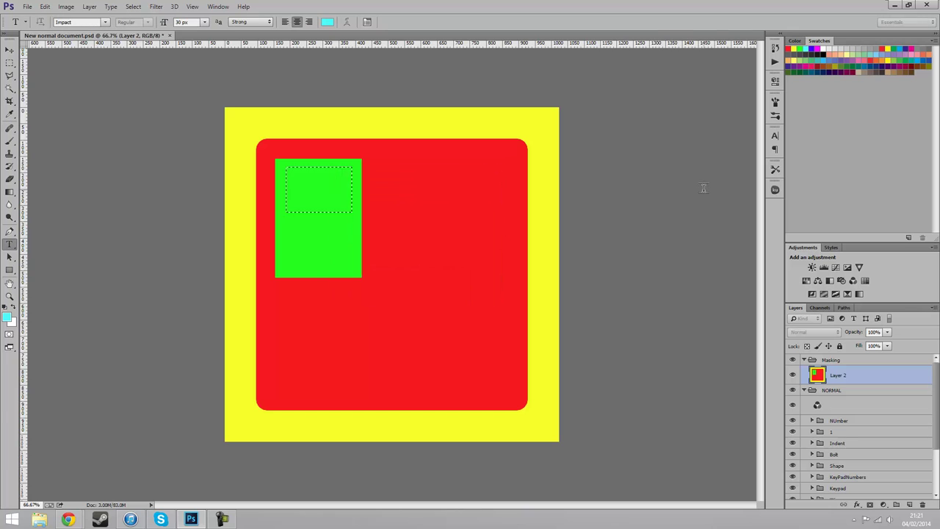
{"action": "key", "text": "Return"}
{"action": "key", "text": "ctrl+d"}
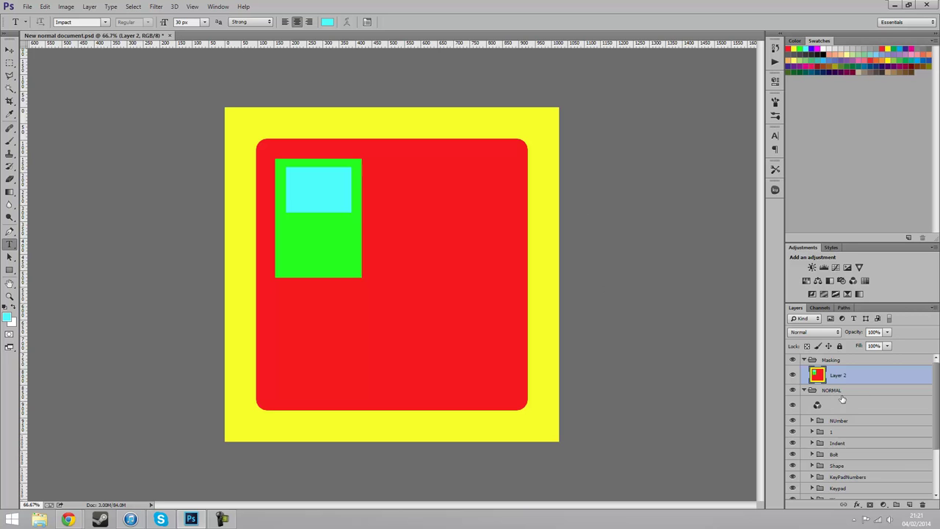
Hide the Masking group and toggle the Keypad group's visibility to check which part of the normal map it holds
{"action": "scroll", "coordinate": [859, 437], "scroll_direction": "down", "scroll_amount": 1}
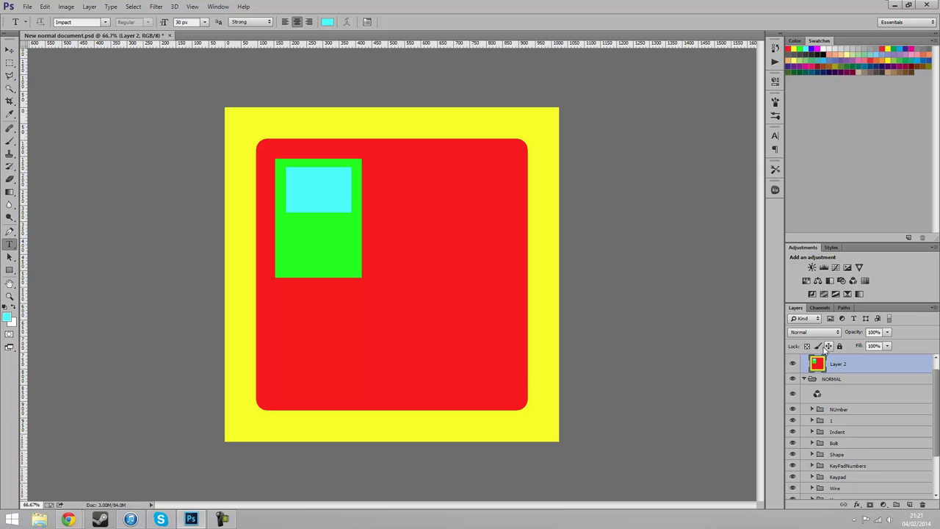
{"action": "scroll", "coordinate": [826, 349], "scroll_direction": "up", "scroll_amount": 1}
{"action": "left_click", "coordinate": [793, 359]}
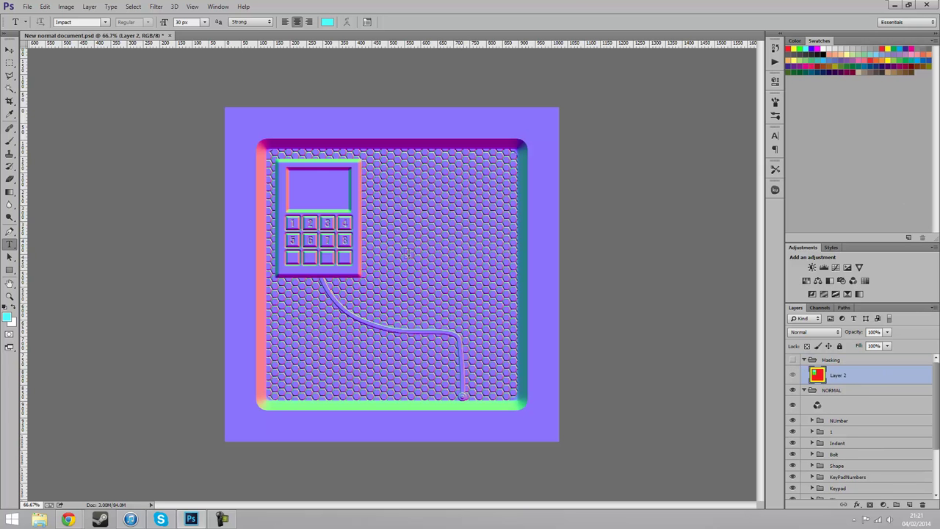
{"action": "scroll", "coordinate": [845, 417], "scroll_direction": "down", "scroll_amount": 5}
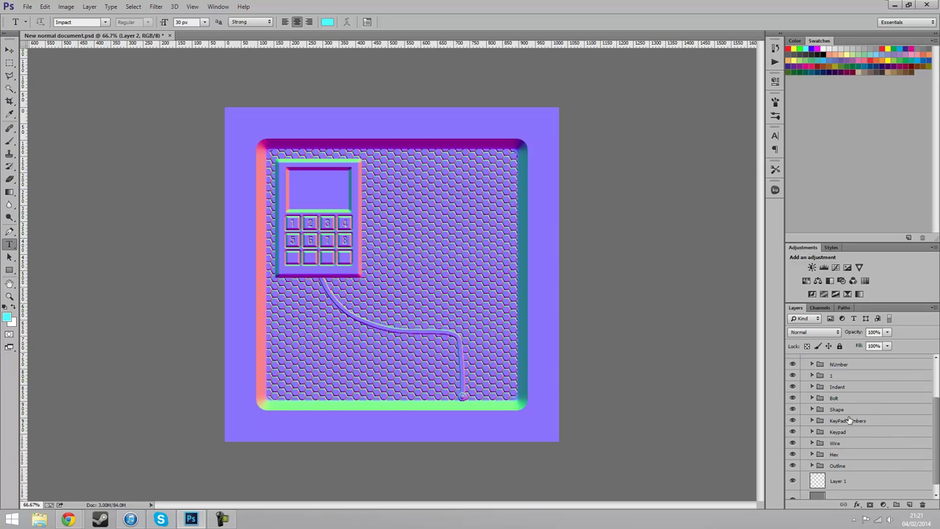
{"action": "left_click", "coordinate": [837, 423]}
{"action": "left_click", "coordinate": [838, 435]}
{"action": "left_click", "coordinate": [792, 432]}
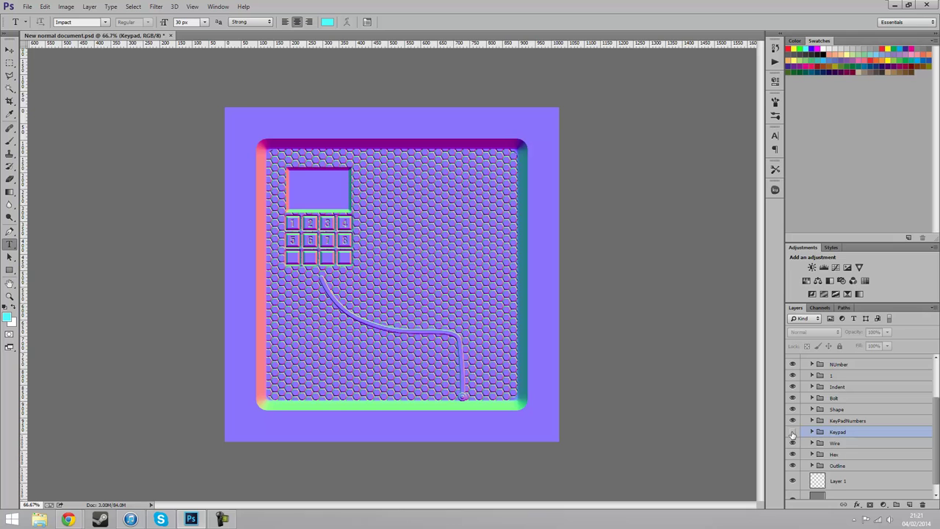
{"action": "left_click", "coordinate": [792, 432]}
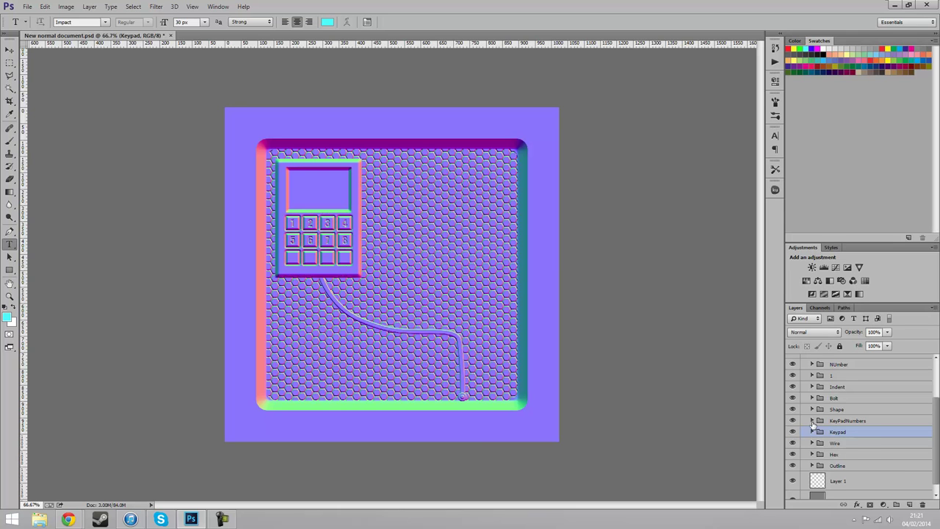
Load the key buttons in the KeyPadNumbers group as a selection, show the Masking group again, and fill them with blue on Layer 2
{"action": "left_click", "coordinate": [811, 420]}
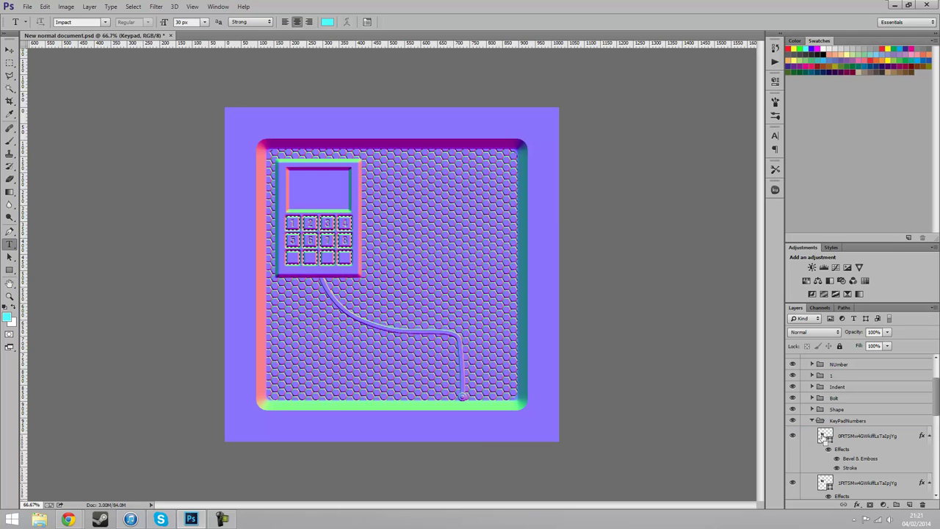
{"action": "left_click", "coordinate": [812, 420]}
{"action": "scroll", "coordinate": [849, 445], "scroll_direction": "up", "scroll_amount": 3}
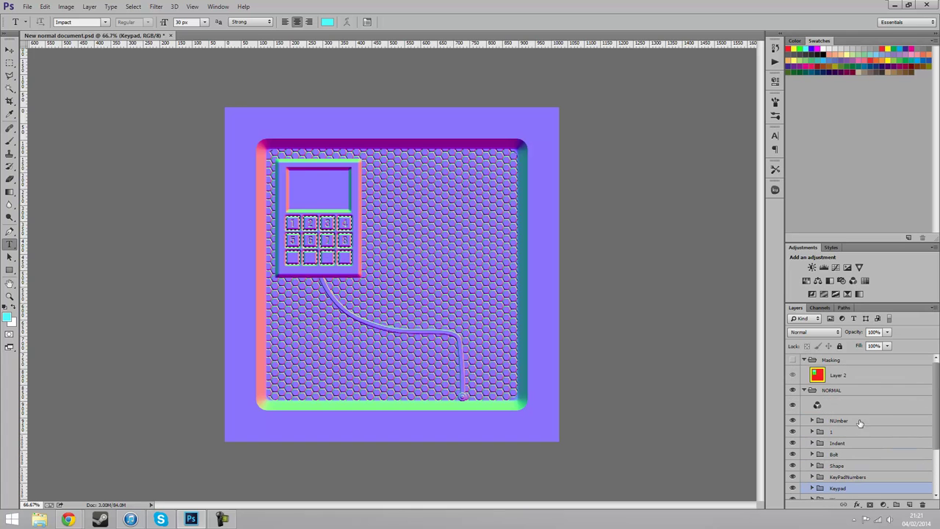
{"action": "left_click", "coordinate": [844, 378]}
{"action": "left_click", "coordinate": [792, 360]}
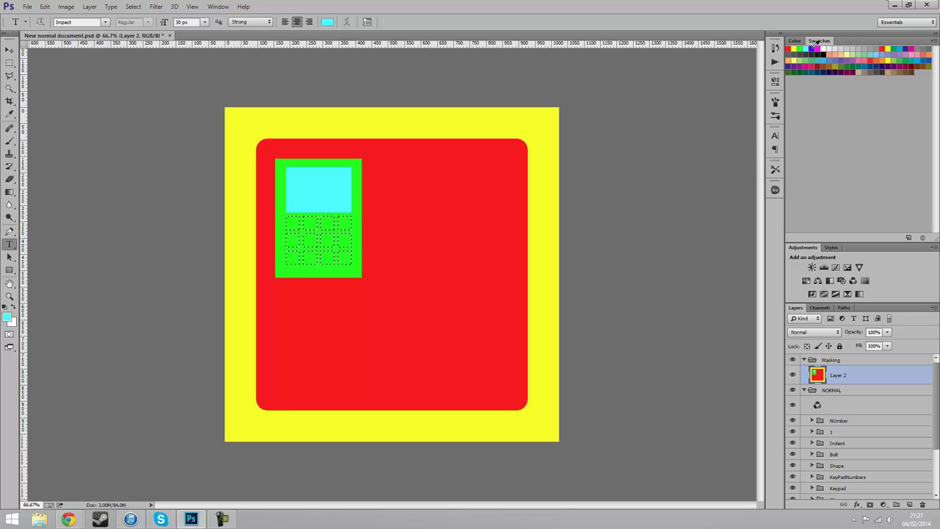
{"action": "left_click", "coordinate": [799, 59]}
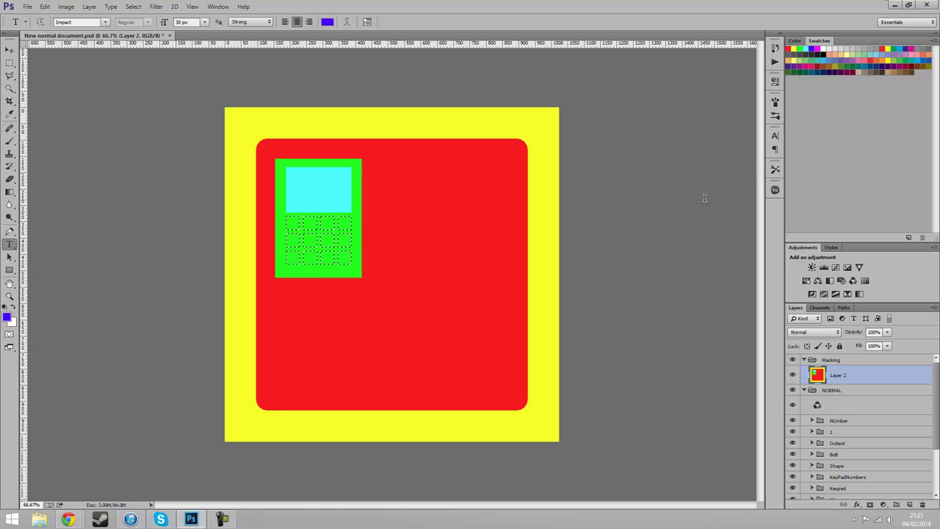
{"action": "key", "text": "shift+F5"}
{"action": "key", "text": "Escape"}
{"action": "key", "text": "alt+BackSpace"}
{"action": "key", "text": "ctrl+d"}
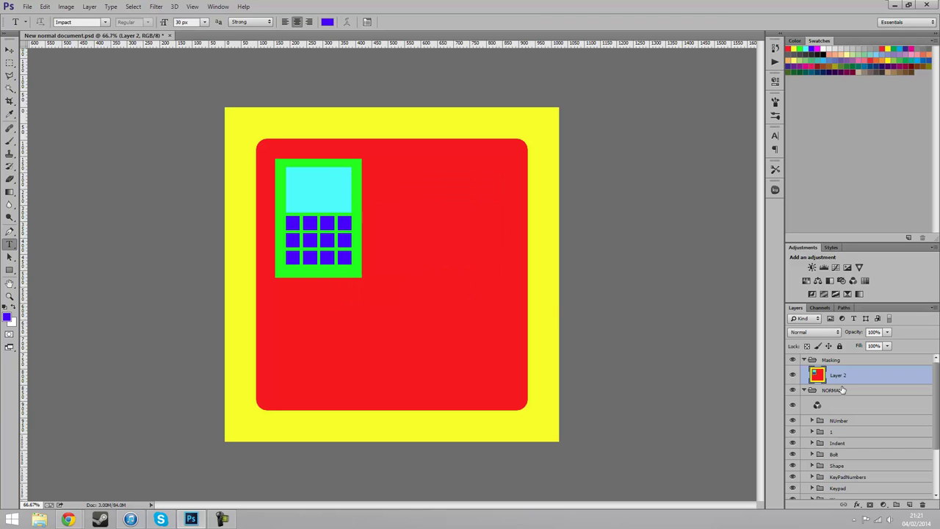
Load the cable layer in the Wire group as a selection, fill it with magenta on Layer 2, and deselect
{"action": "scroll", "coordinate": [836, 426], "scroll_direction": "down", "scroll_amount": 3}
{"action": "scroll", "coordinate": [837, 425], "scroll_direction": "down", "scroll_amount": 1}
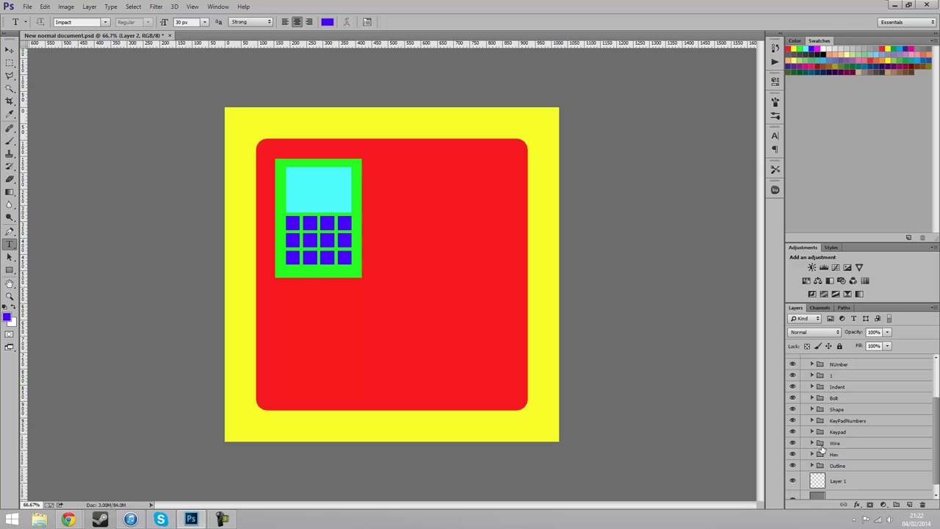
{"action": "left_click", "coordinate": [812, 443]}
{"action": "left_click", "coordinate": [828, 462], "text": "ctrl"}
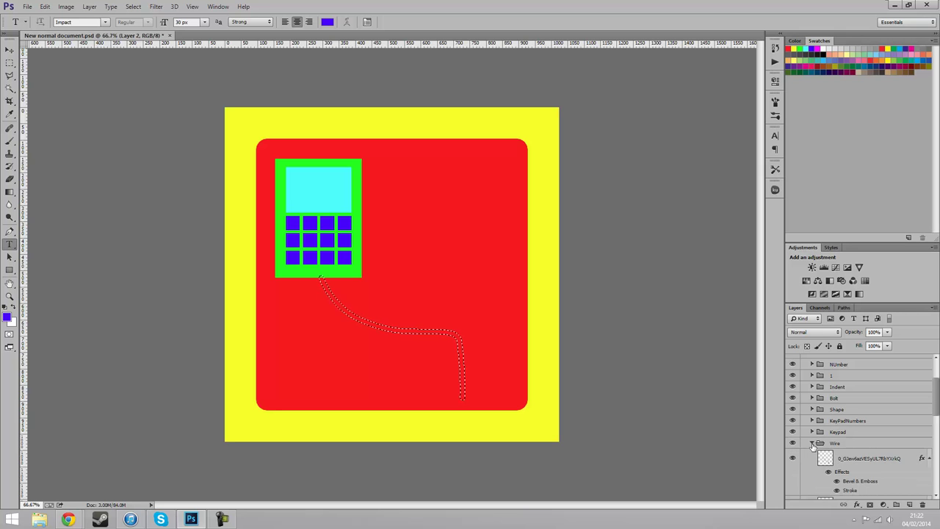
{"action": "left_click", "coordinate": [812, 443]}
{"action": "scroll", "coordinate": [844, 445], "scroll_direction": "up", "scroll_amount": 3}
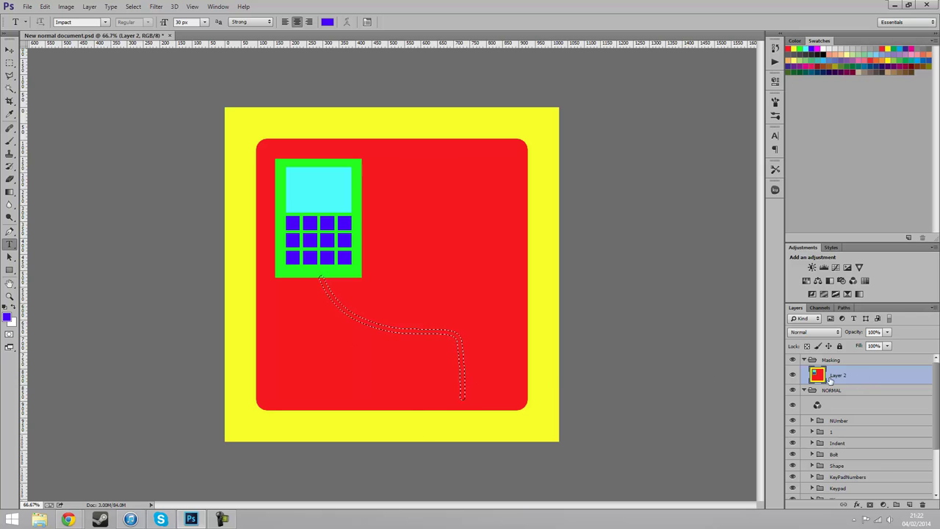
{"action": "left_click", "coordinate": [817, 49]}
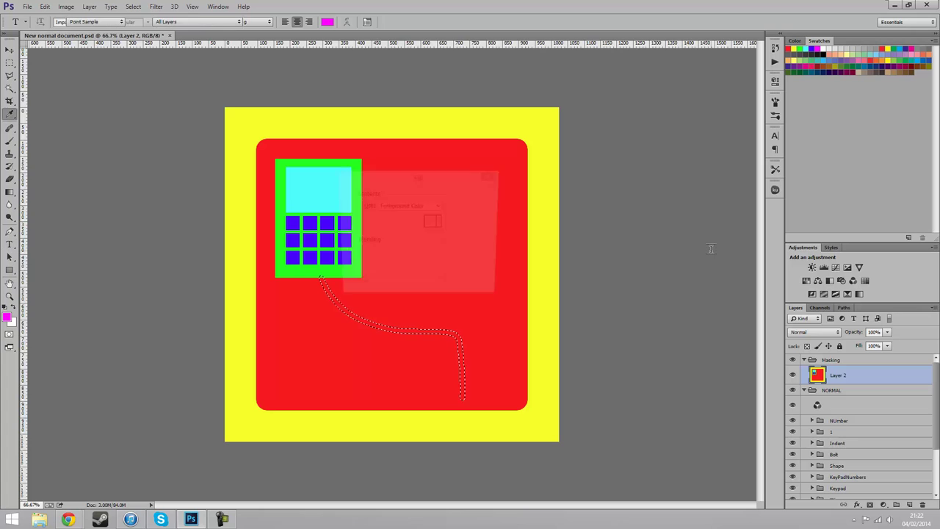
{"action": "key", "text": "alt+BackSpace"}
{"action": "key", "text": "ctrl+d"}
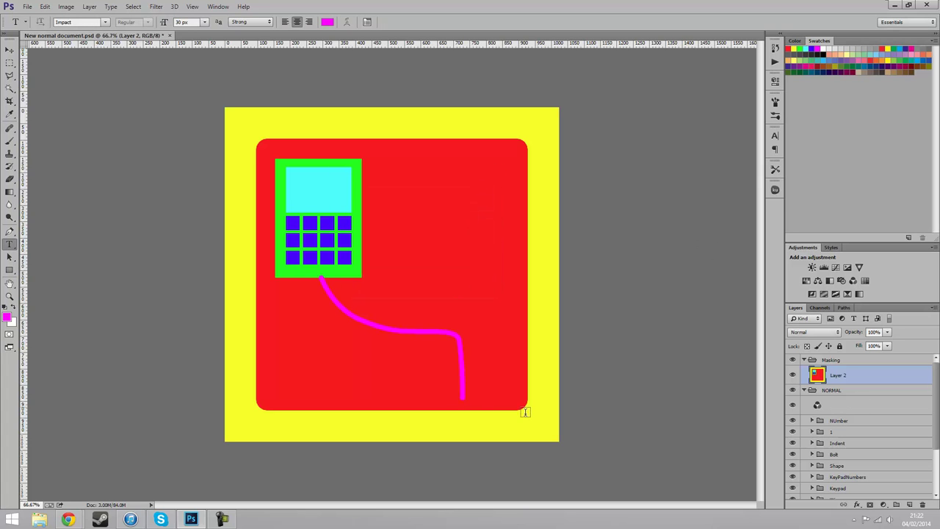
Load the bolt shape in the Bolt group as a selection and fill it with white on Layer 2
{"action": "scroll", "coordinate": [837, 444], "scroll_direction": "down", "scroll_amount": 3}
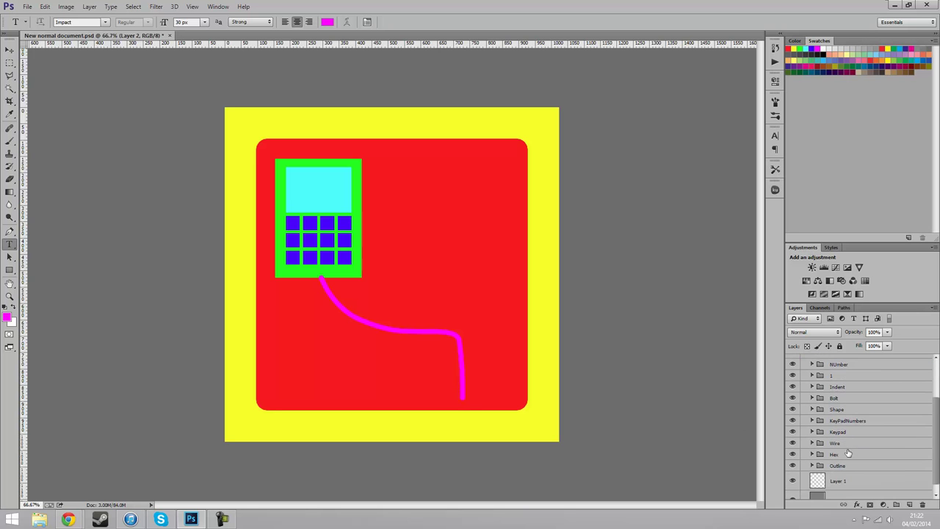
{"action": "scroll", "coordinate": [844, 453], "scroll_direction": "up", "scroll_amount": 3}
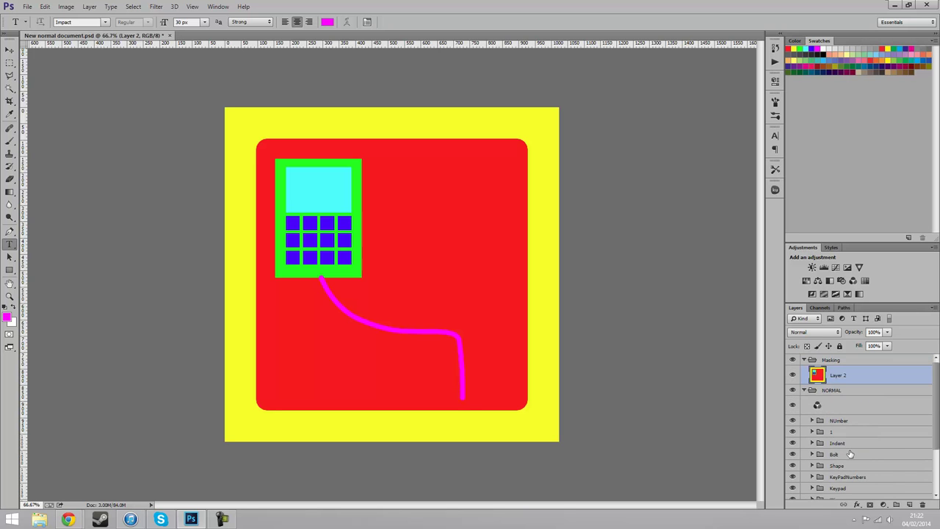
{"action": "left_click", "coordinate": [812, 455]}
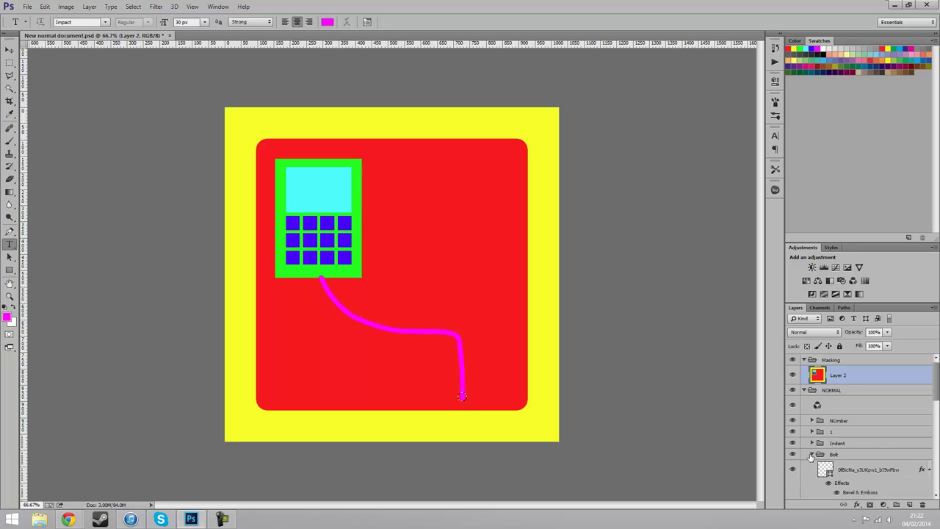
{"action": "left_click", "coordinate": [811, 454]}
{"action": "left_click", "coordinate": [824, 47]}
{"action": "key", "text": "shift+F5"}
{"action": "key", "text": "Return"}
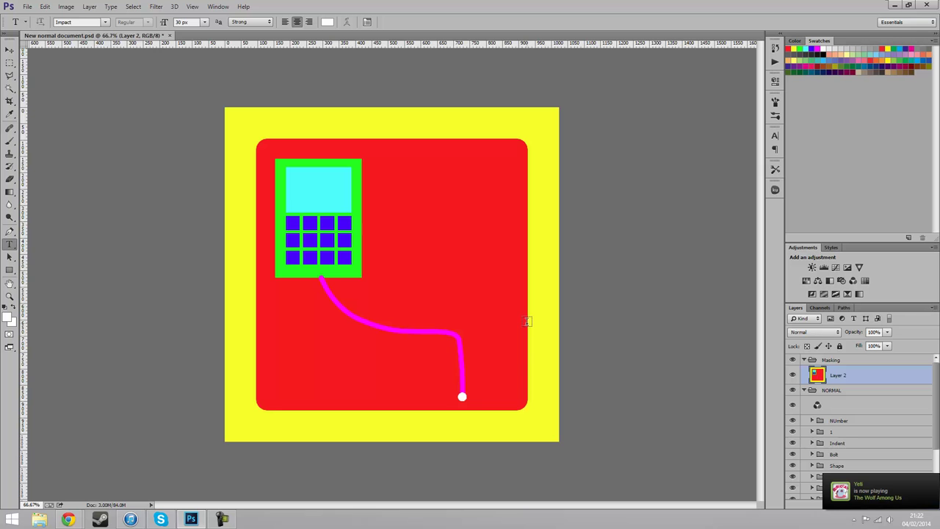
Toggle the Masking group's visibility repeatedly to compare the colour mask with the normal map beneath
{"action": "left_click", "coordinate": [792, 360]}
{"action": "left_click", "coordinate": [792, 360]}
{"action": "left_click", "coordinate": [792, 360]}
{"action": "left_click", "coordinate": [792, 359]}
{"action": "left_click", "coordinate": [792, 360]}
{"action": "left_click", "coordinate": [792, 360]}
{"action": "left_click", "coordinate": [792, 360]}
{"action": "left_click", "coordinate": [792, 359]}
{"action": "left_click", "coordinate": [792, 360]}
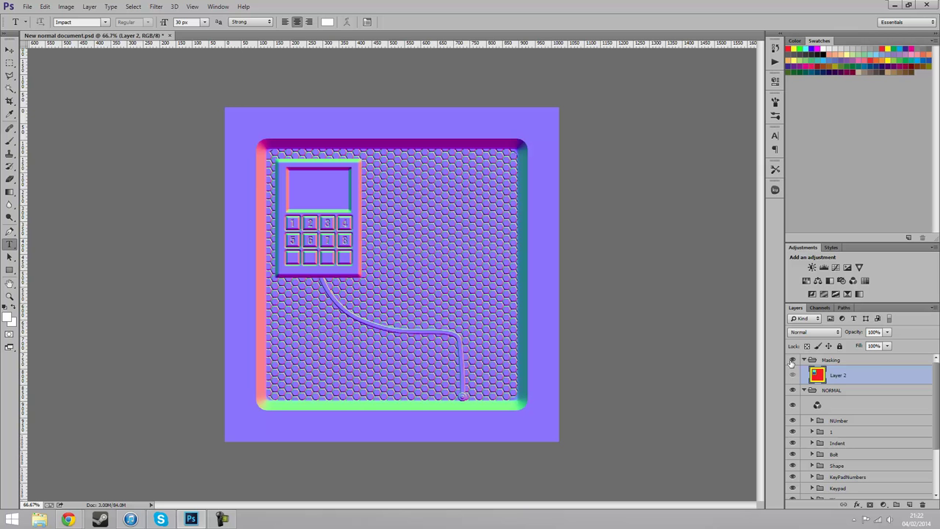
{"action": "left_click", "coordinate": [792, 360]}
{"action": "left_click", "coordinate": [792, 360]}
{"action": "left_click", "coordinate": [792, 360]}
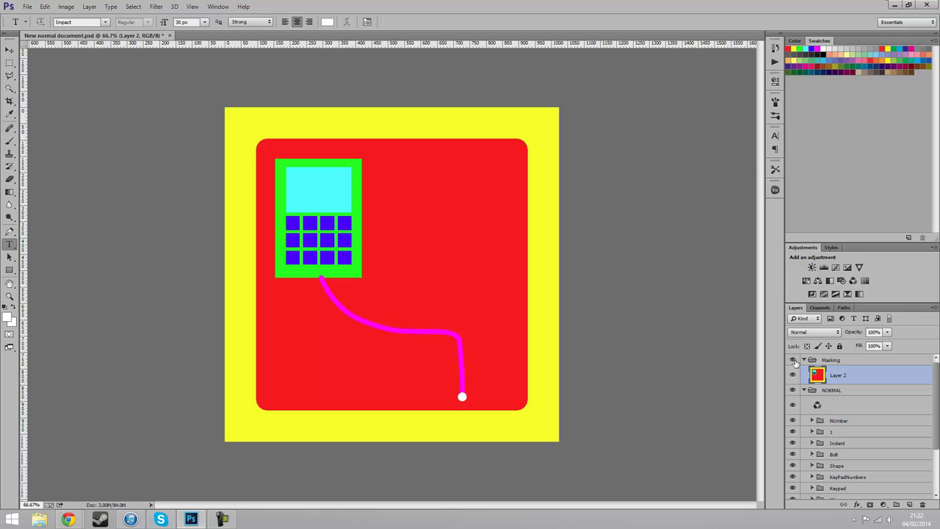
Lower the Masking group's opacity to about 70% to preview the normal map through it, and return it to 100%
{"action": "left_click", "coordinate": [867, 360]}
{"action": "left_click_drag", "start_coordinate": [886, 332], "coordinate": [866, 348]}
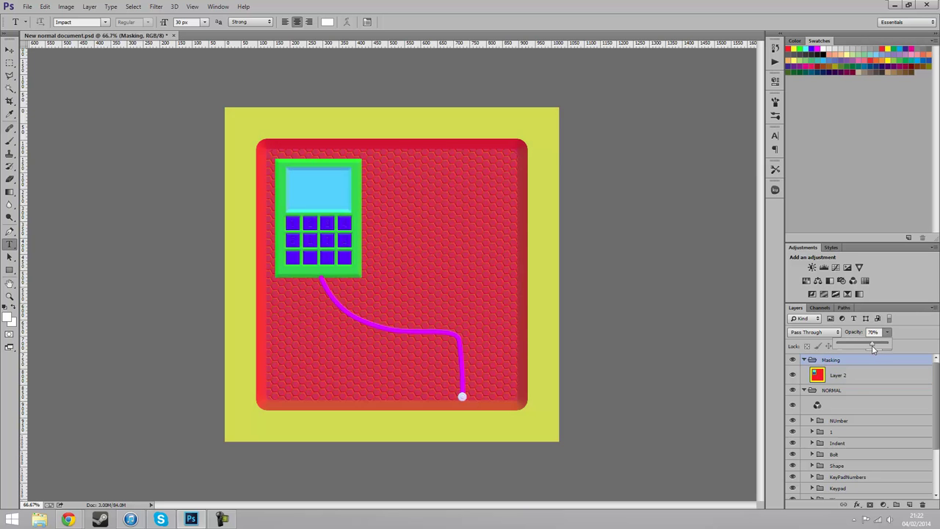
{"action": "left_click_drag", "start_coordinate": [873, 349], "coordinate": [900, 347]}
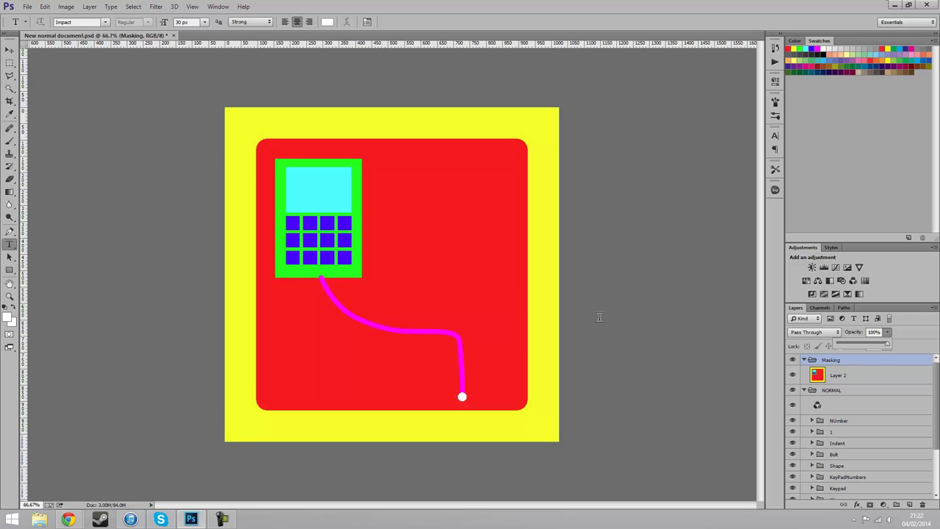
Sample the yellow border colour and load the topmost shape layer in the Outline group as a selection
{"action": "key", "text": "b"}
{"action": "left_click", "coordinate": [547, 311], "text": "alt"}
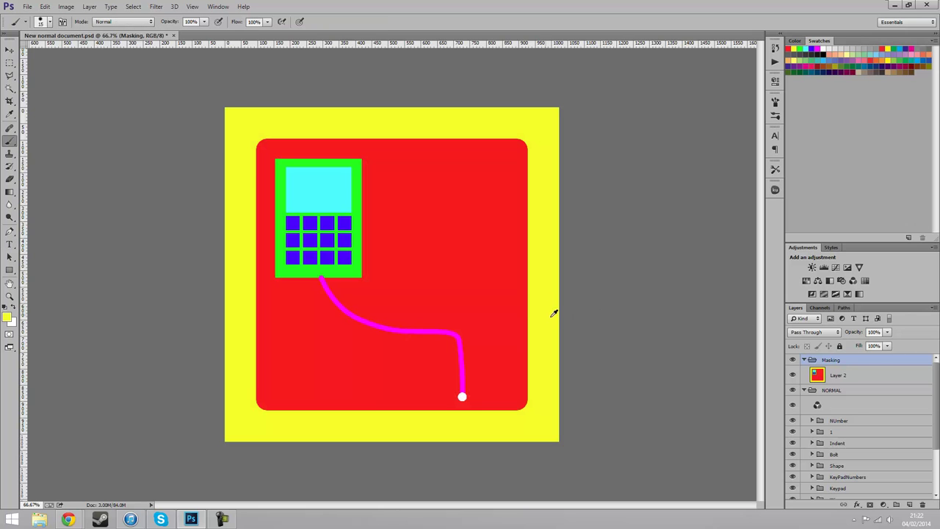
{"action": "scroll", "coordinate": [832, 389], "scroll_direction": "down", "scroll_amount": 3}
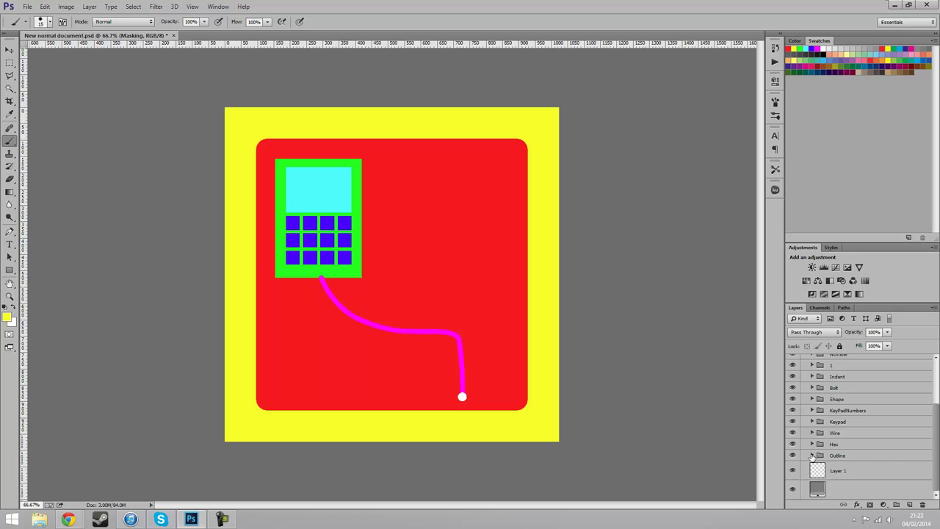
{"action": "left_click", "coordinate": [811, 455]}
{"action": "mouse_move", "coordinate": [825, 472]}
{"action": "left_mouse_down", "text": "alt"}
{"action": "mouse_move", "coordinate": [850, 476]}
{"action": "mouse_move", "coordinate": [846, 470]}
{"action": "left_mouse_up", "text": "alt"}
{"action": "scroll", "coordinate": [841, 464], "scroll_direction": "down", "scroll_amount": 5}
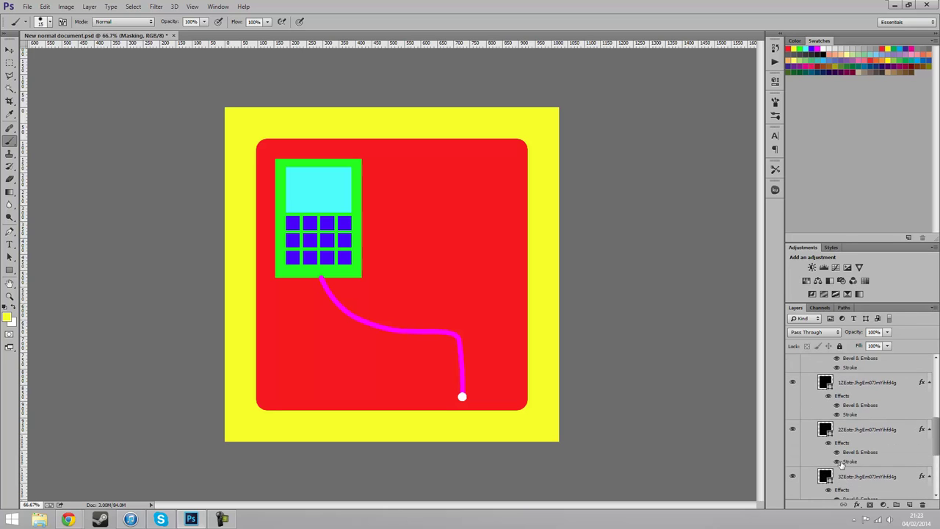
{"action": "scroll", "coordinate": [842, 461], "scroll_direction": "up", "scroll_amount": 5}
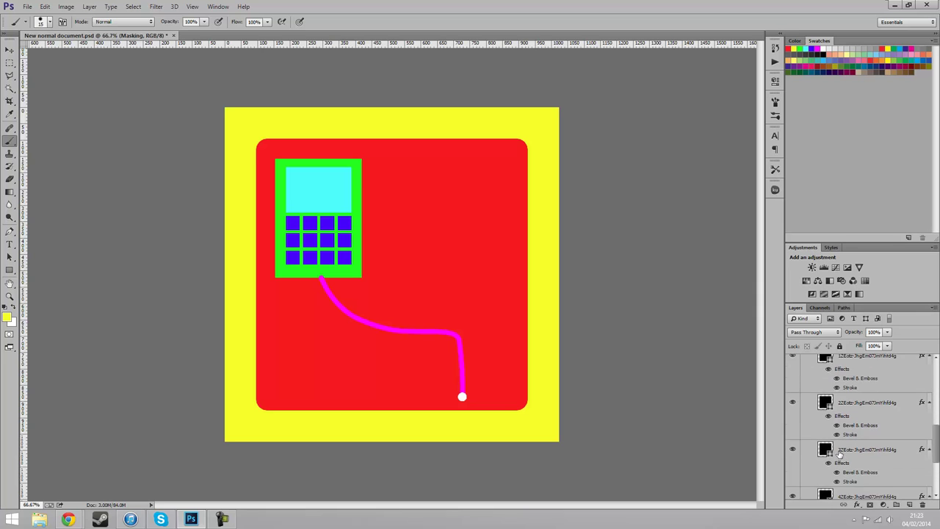
{"action": "left_click", "coordinate": [826, 413], "text": "ctrl"}
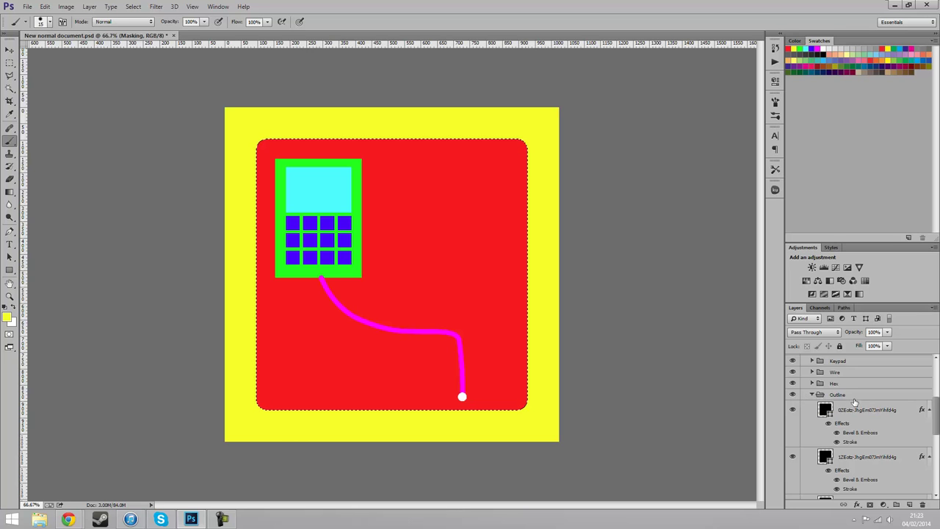
Lower the Masking group's opacity to 63% so the normal map's bevel can guide the selection
{"action": "scroll", "coordinate": [854, 404], "scroll_direction": "up", "scroll_amount": 3}
{"action": "scroll", "coordinate": [854, 404], "scroll_direction": "up", "scroll_amount": 2}
{"action": "left_click", "coordinate": [886, 332]}
{"action": "left_click_drag", "start_coordinate": [886, 343], "coordinate": [874, 346]}
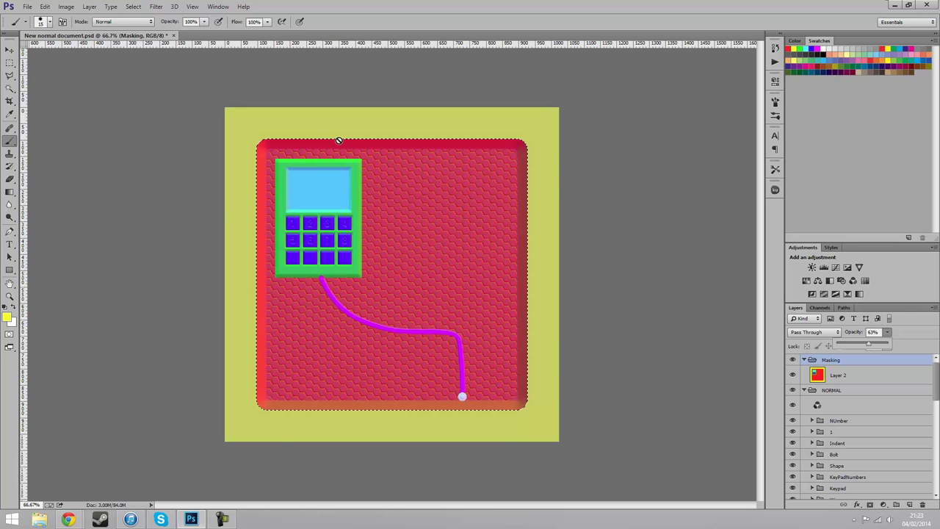
Shrink the outline selection about its centre to about 93% along the bevel's inner edge, and restore the Masking group's opacity to 100%
{"action": "left_click", "coordinate": [133, 6]}
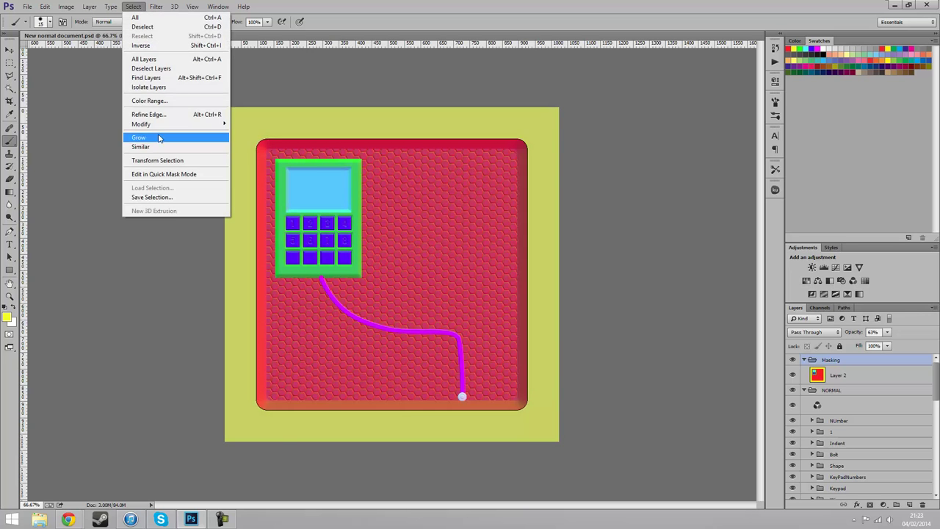
{"action": "left_click", "coordinate": [168, 160]}
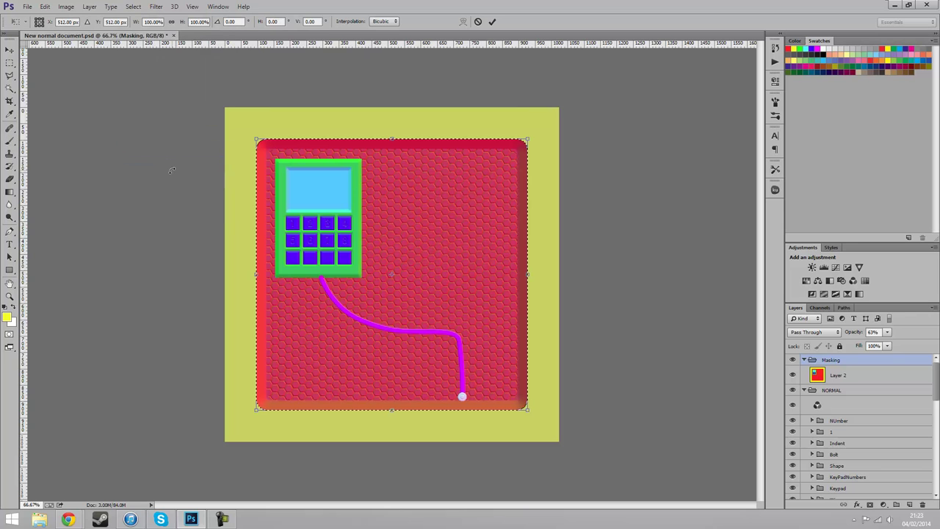
{"action": "left_click_drag", "start_coordinate": [257, 138], "coordinate": [266, 148], "text": "alt+shift"}
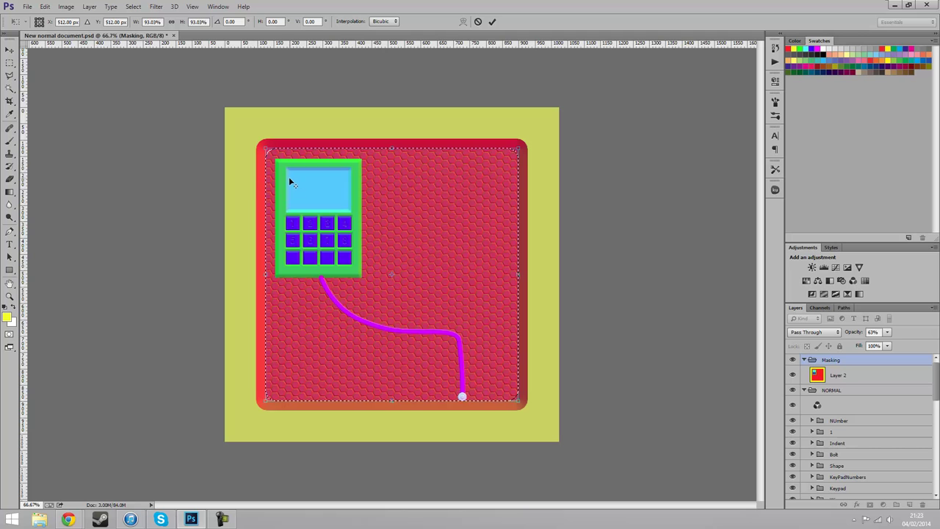
{"action": "left_click", "coordinate": [494, 24]}
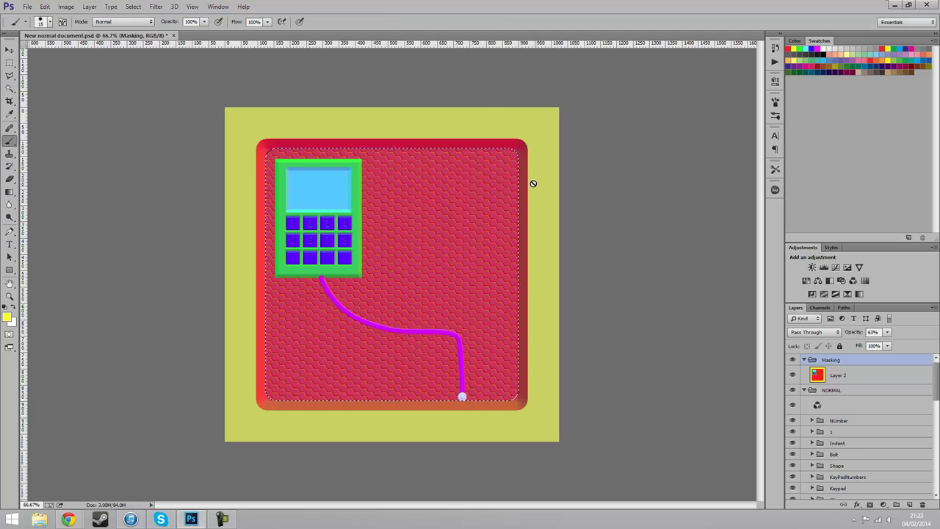
{"action": "left_click", "coordinate": [886, 332]}
{"action": "left_click_drag", "start_coordinate": [885, 342], "coordinate": [937, 345]}
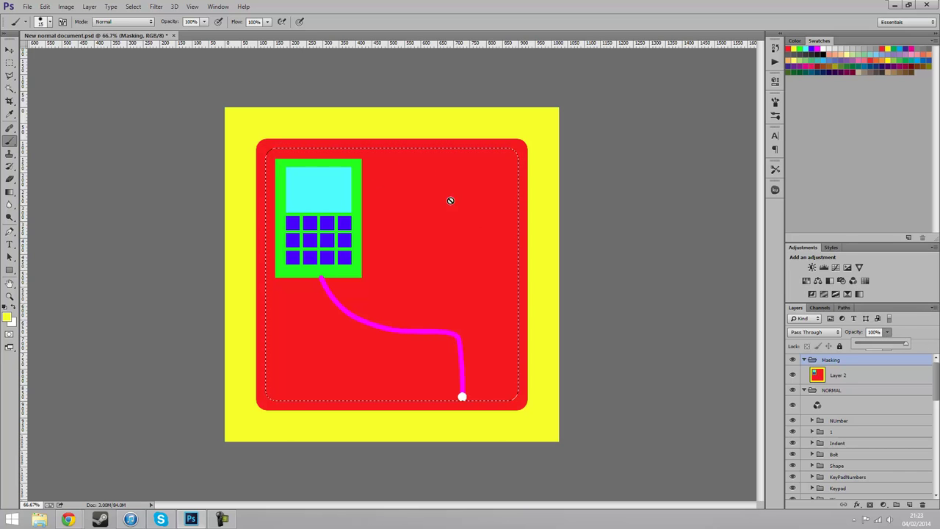
Try to fill the shrunken selection with red on Layer 2
{"action": "left_click", "coordinate": [409, 153]}
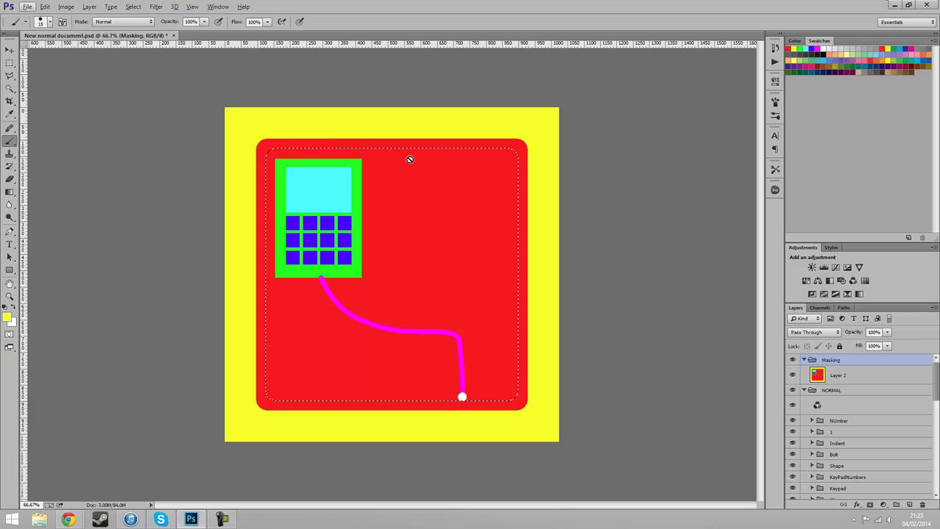
{"action": "left_click", "coordinate": [789, 47]}
{"action": "key", "text": "shift+F5"}
{"action": "key", "text": "Return"}
{"action": "key", "text": "Return"}
{"action": "key", "text": "ctrl+d"}
{"action": "left_click", "coordinate": [876, 376]}
{"action": "key", "text": "shift+F5"}
{"action": "key", "text": "Return"}
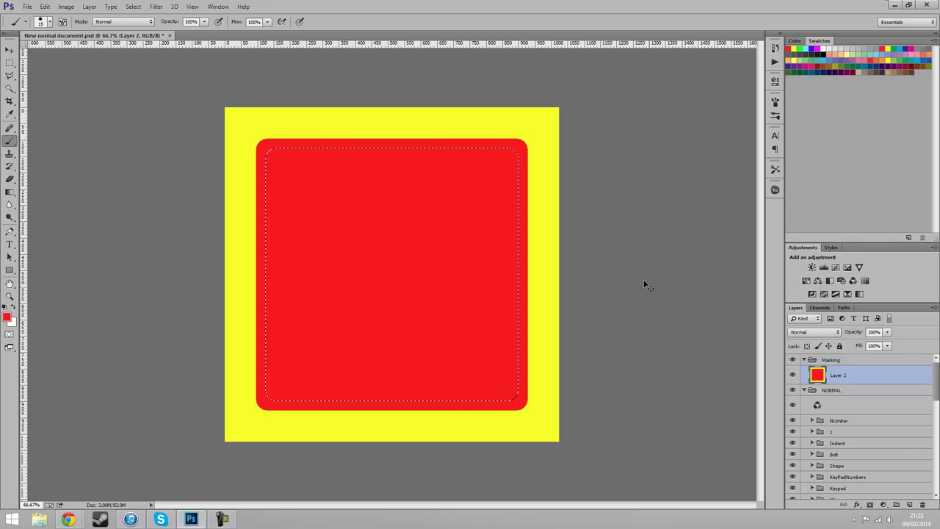
Undo the red fill over the keypad and cable, and invert the selection
{"action": "key", "text": "alt+]"}
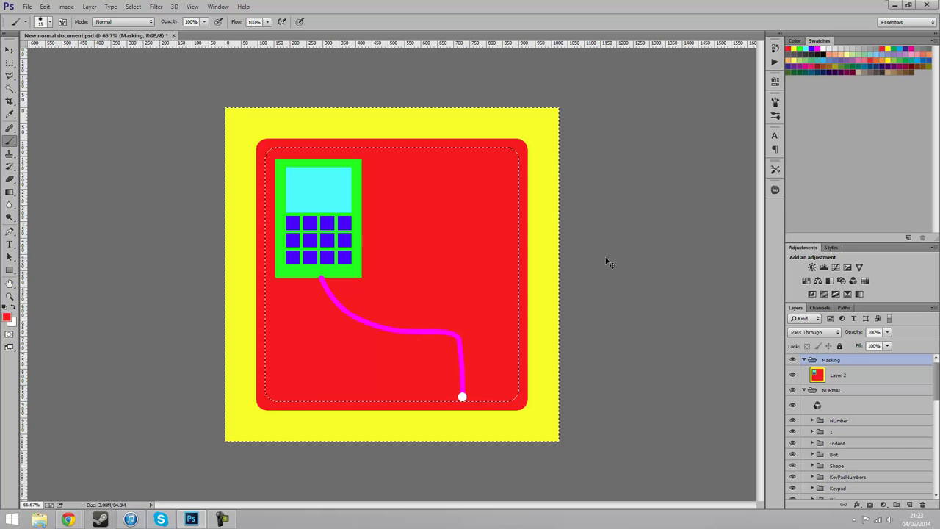
{"action": "left_click", "coordinate": [132, 7]}
{"action": "left_click", "coordinate": [542, 35]}
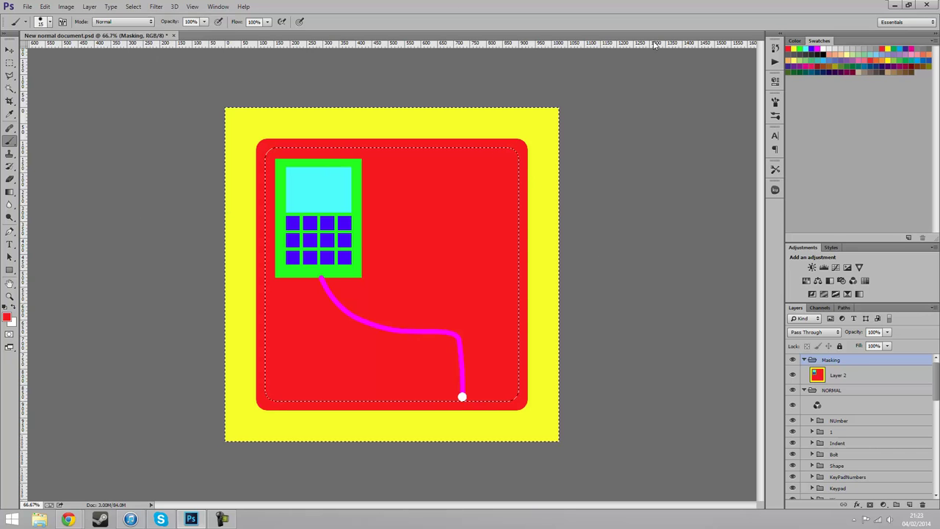
Fill the inverted selection with yellow on Layer 2 to widen the border over the bevel, and deselect
{"action": "left_click", "coordinate": [793, 48]}
{"action": "key", "text": "shift+F5"}
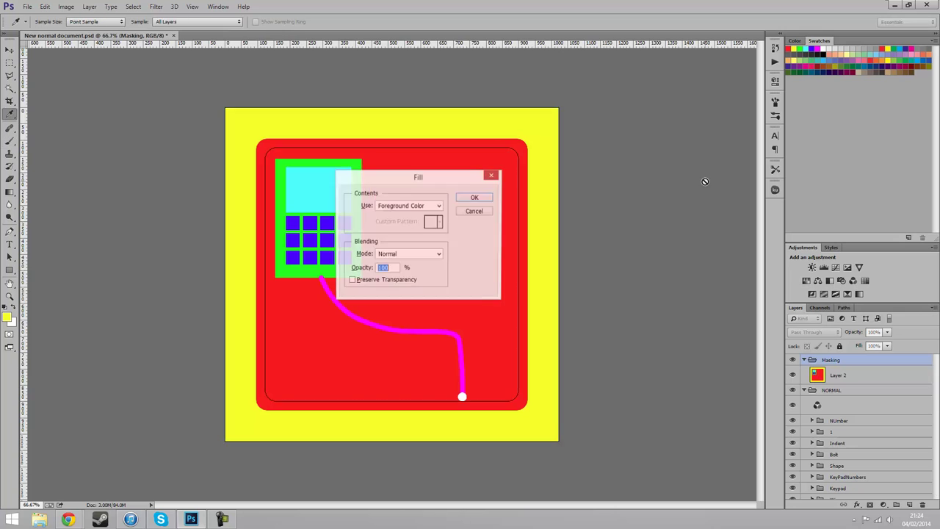
{"action": "key", "text": "Return"}
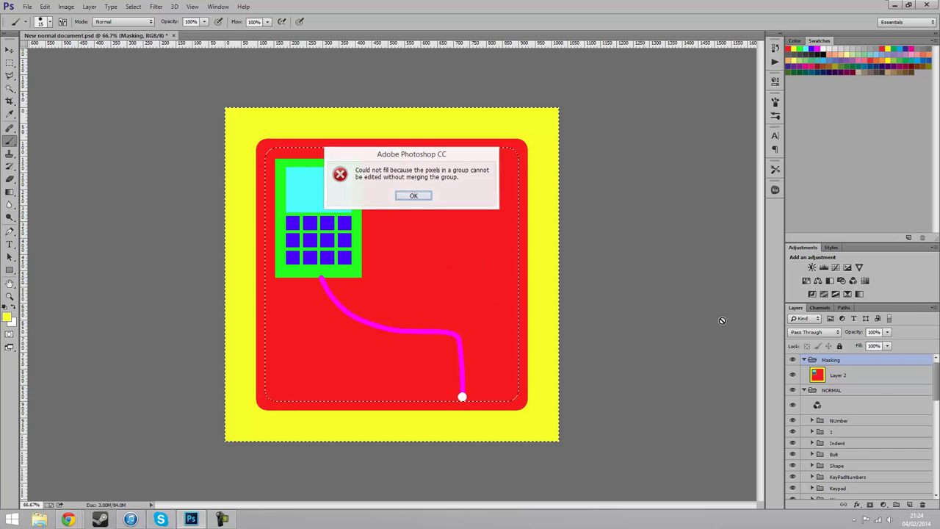
{"action": "key", "text": "Return"}
{"action": "left_click", "coordinate": [837, 374]}
{"action": "key", "text": "shift+F5"}
{"action": "key", "text": "Return"}
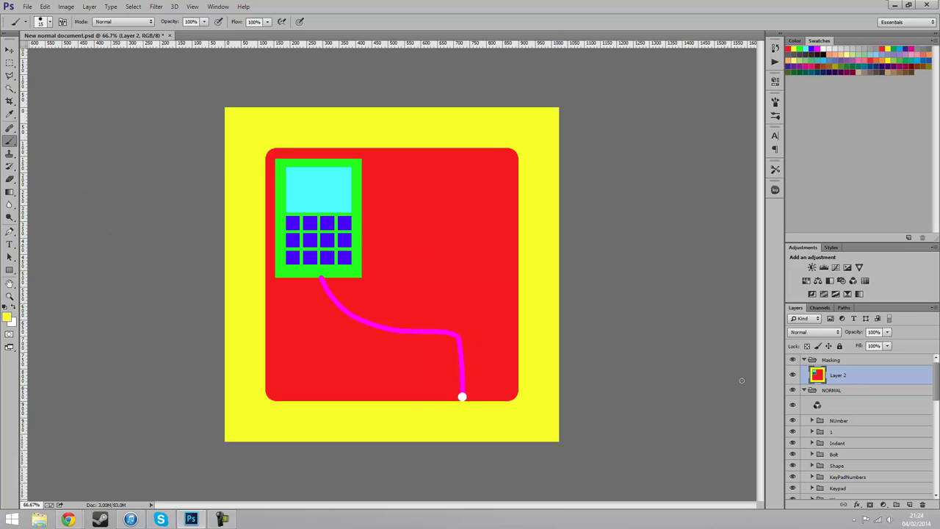
Toggle the Masking group's visibility to compare the widened yellow border with the normal map's bevel
{"action": "left_click", "coordinate": [792, 360]}
{"action": "left_click", "coordinate": [792, 360]}
{"action": "left_click", "coordinate": [793, 360]}
{"action": "left_click", "coordinate": [793, 361]}
{"action": "left_click", "coordinate": [793, 361]}
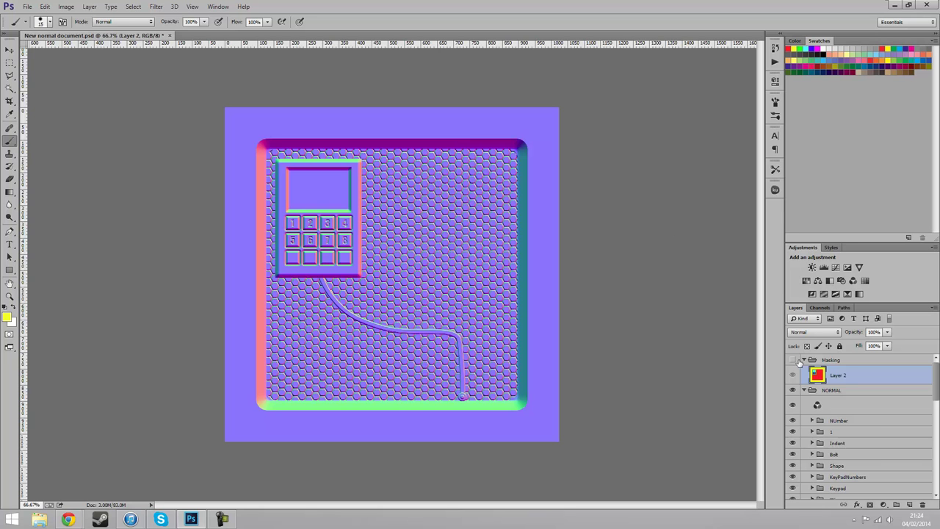
{"action": "left_click", "coordinate": [792, 359]}
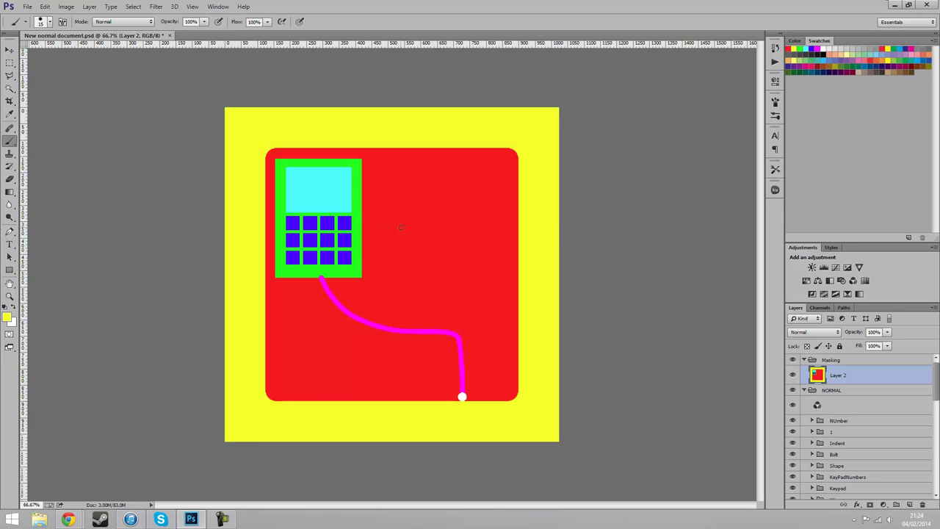
Load the keypad digits from the groups 1 and NUmber as a combined selection
{"action": "scroll", "coordinate": [859, 433], "scroll_direction": "down", "scroll_amount": 3}
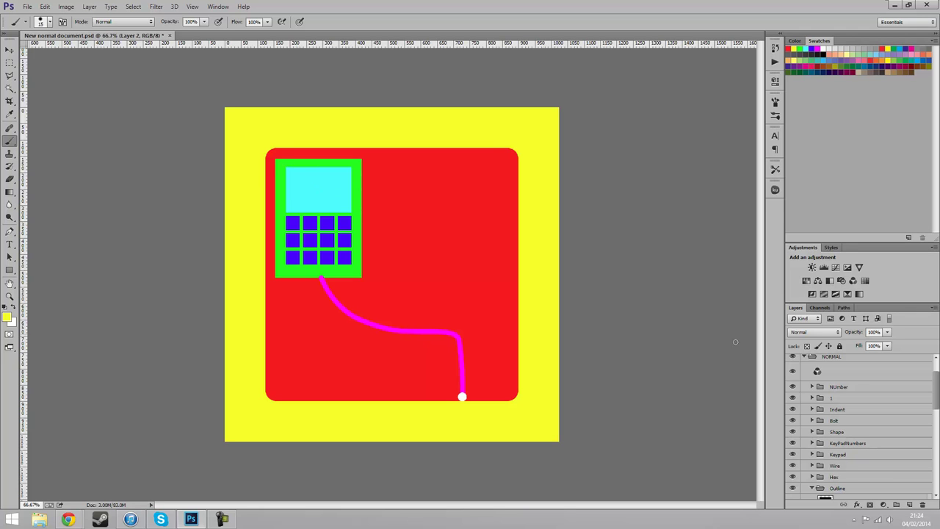
{"action": "scroll", "coordinate": [866, 396], "scroll_direction": "up", "scroll_amount": 2}
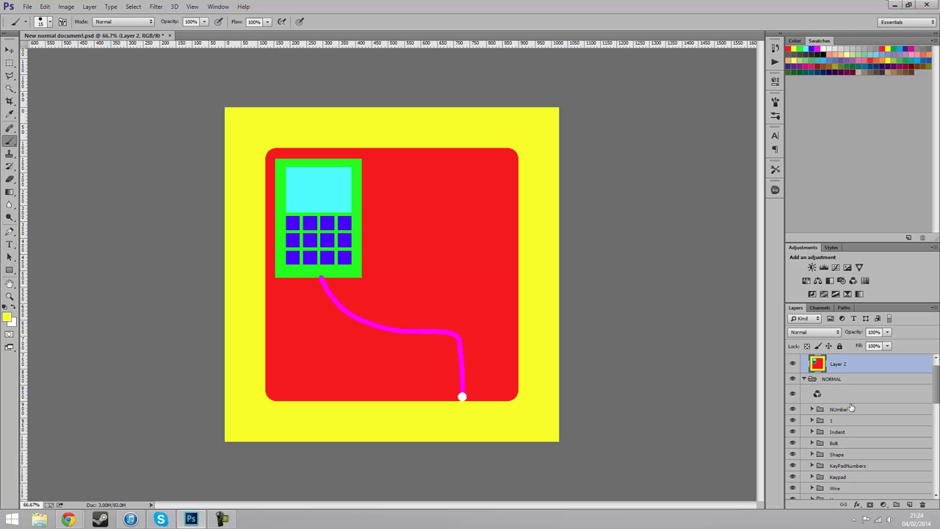
{"action": "scroll", "coordinate": [849, 420], "scroll_direction": "down", "scroll_amount": 1}
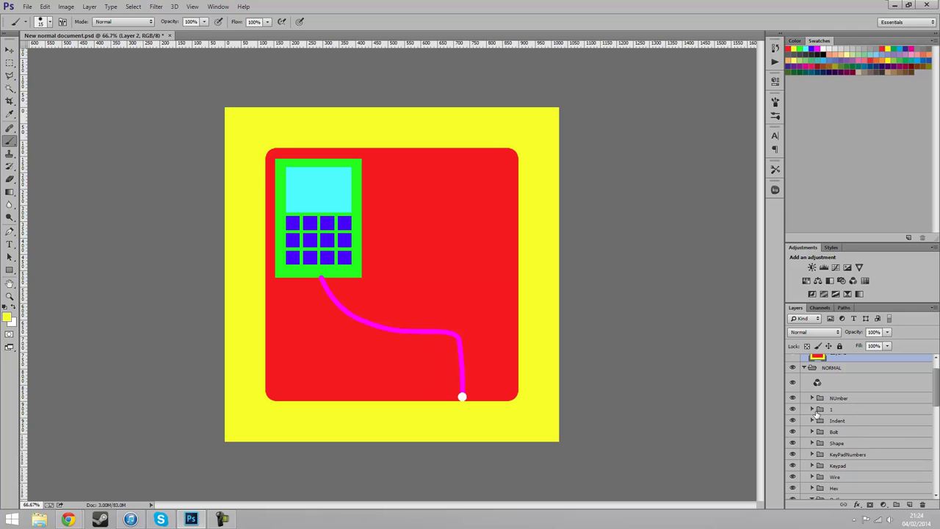
{"action": "left_click", "coordinate": [812, 409]}
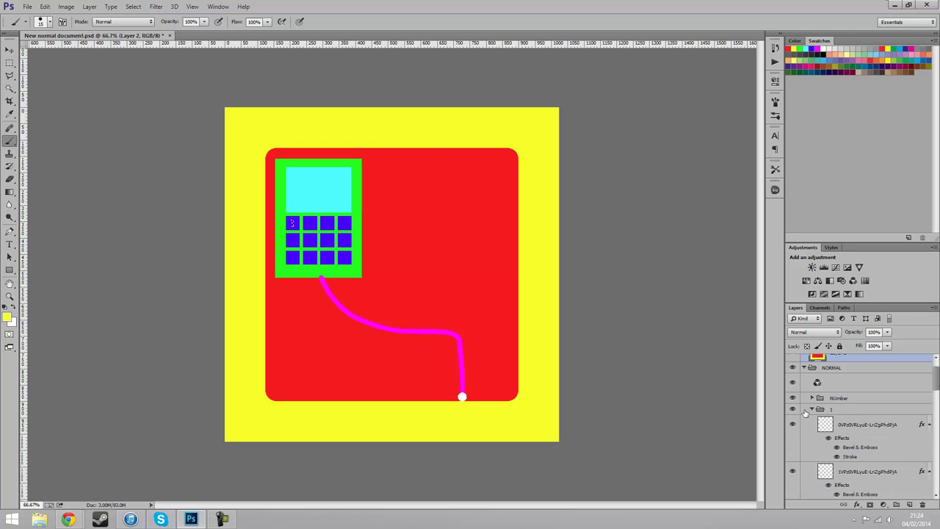
{"action": "left_click", "coordinate": [811, 409]}
{"action": "left_click", "coordinate": [811, 397]}
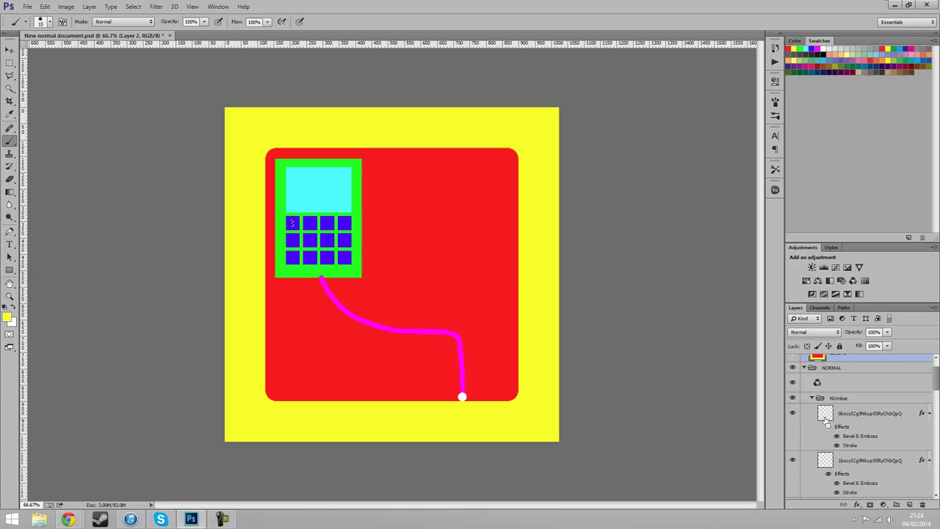
{"action": "left_click", "coordinate": [824, 414], "text": "ctrl"}
{"action": "left_click", "coordinate": [811, 397]}
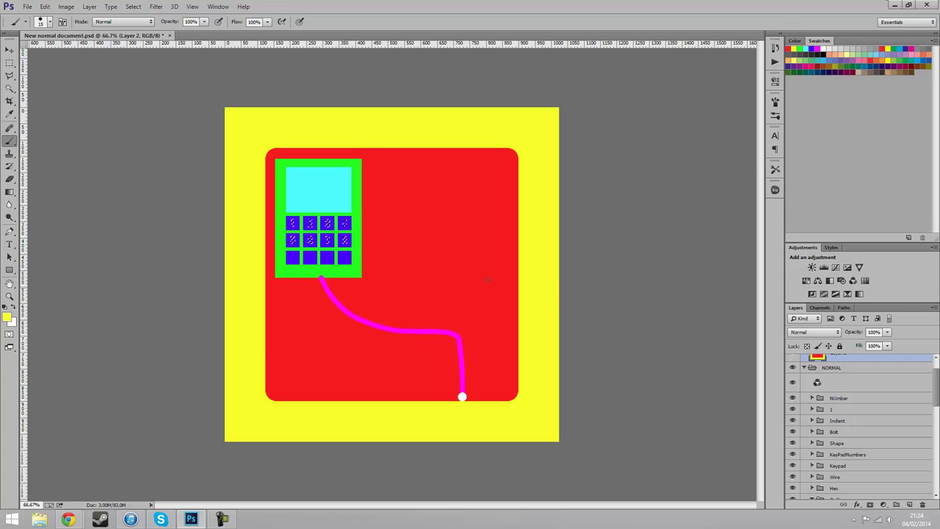
{"action": "key", "text": "ctrl+equal"}
{"action": "key", "text": "ctrl+equal"}
{"action": "left_click_drag", "start_coordinate": [529, 289], "coordinate": [696, 399]}
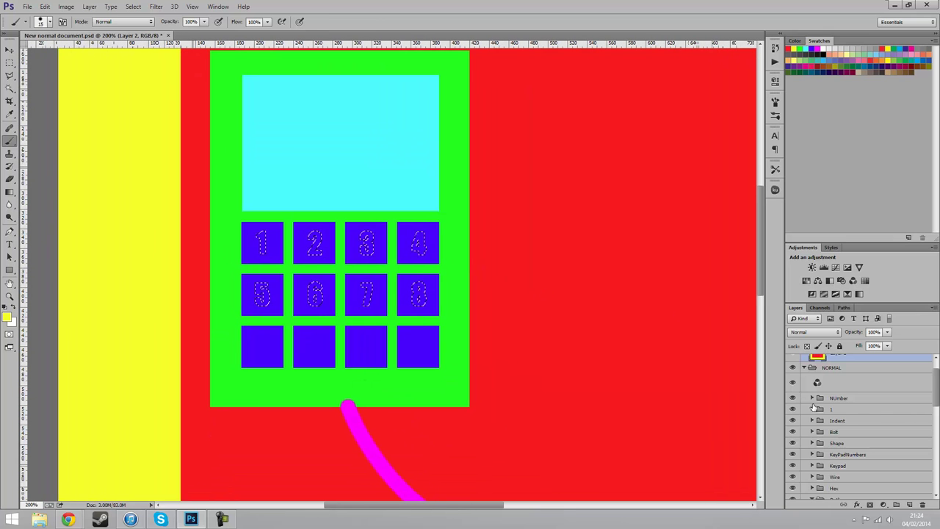
Clear the selection, load the digit layer in group 1, and add the remaining digits from the NUmber group to it
{"action": "left_click", "coordinate": [812, 409]}
{"action": "key", "text": "ctrl+d"}
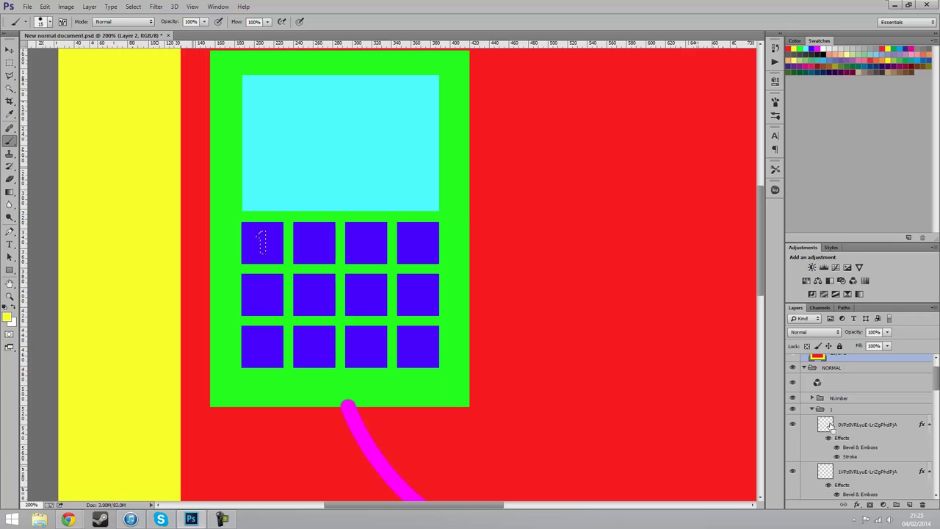
{"action": "left_click", "coordinate": [812, 409]}
{"action": "left_click", "coordinate": [812, 397]}
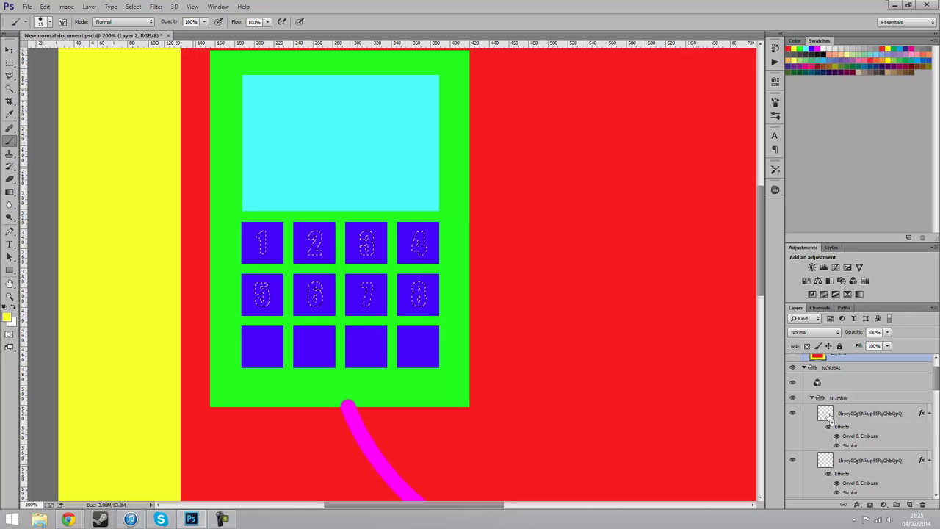
{"action": "left_click", "coordinate": [812, 398]}
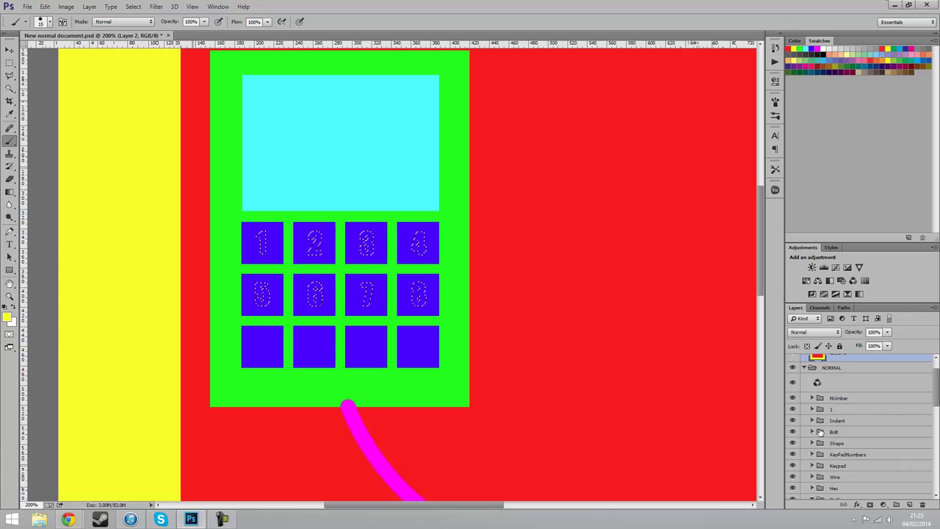
Fill the selected keypad digits with a tan swatch on Layer 2, deselect, and collapse the NORMAL group
{"action": "scroll", "coordinate": [825, 378], "scroll_direction": "up", "scroll_amount": 2}
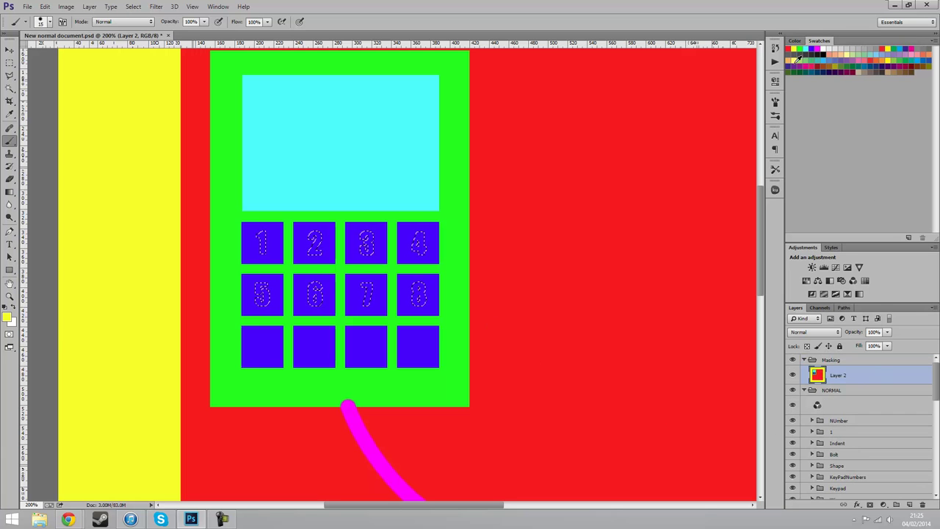
{"action": "left_click", "coordinate": [895, 67]}
{"action": "key", "text": "i"}
{"action": "key", "text": "shift+F5"}
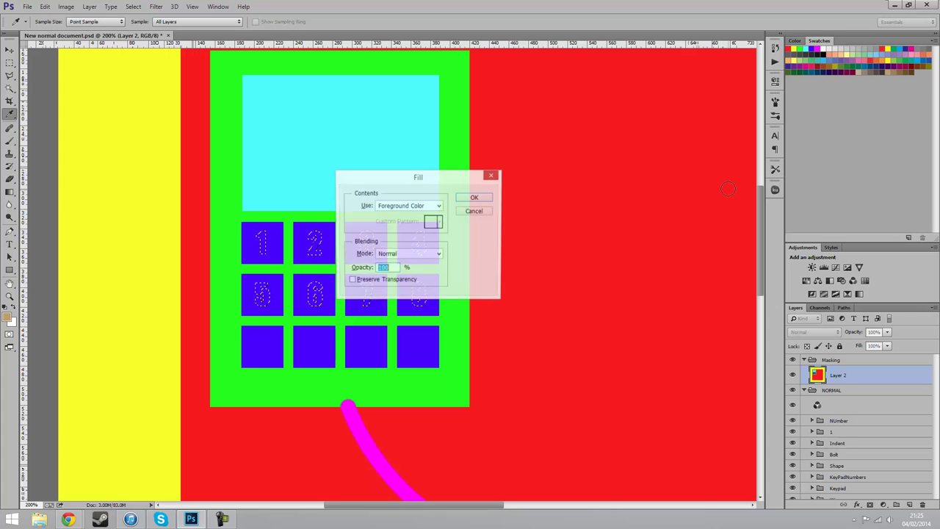
{"action": "key", "text": "Return"}
{"action": "key", "text": "ctrl+d"}
{"action": "key", "text": "b"}
{"action": "key", "text": "ctrl+minus"}
{"action": "key", "text": "ctrl+minus"}
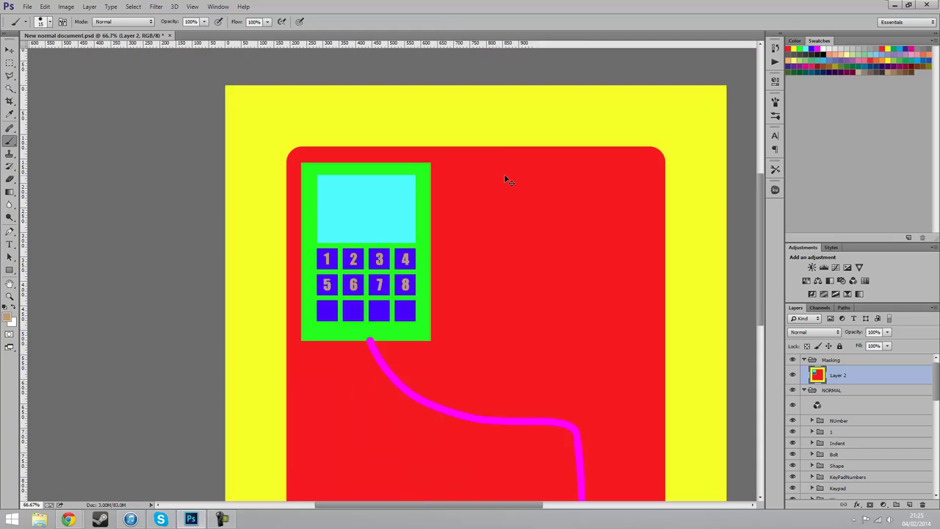
{"action": "key", "text": "ctrl+minus"}
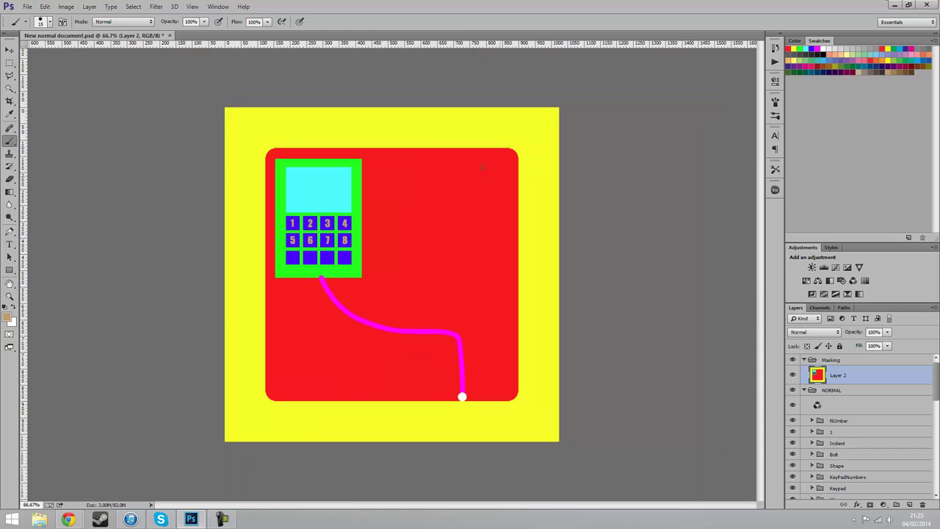
{"action": "left_click", "coordinate": [803, 389]}
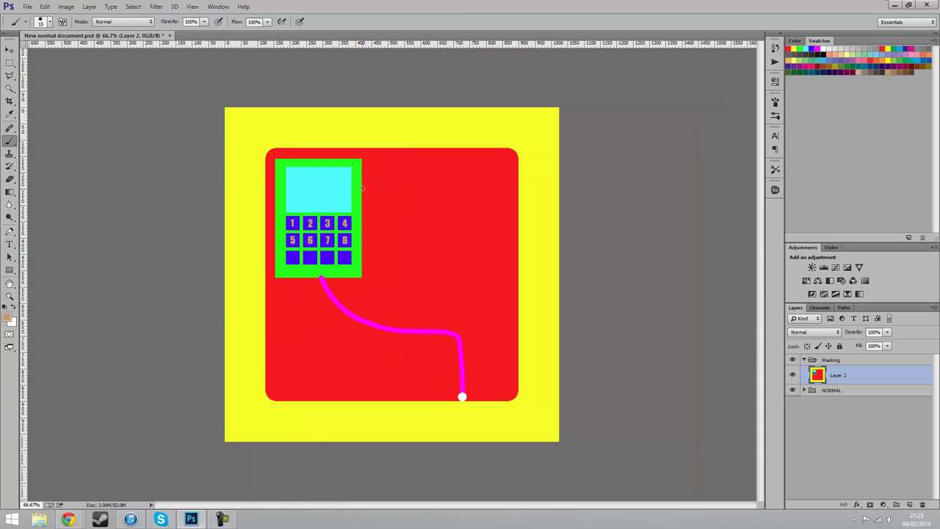
Save the document and copy New normal document.psd from the Documents folder in File Explorer
{"action": "key", "text": "ctrl+s"}
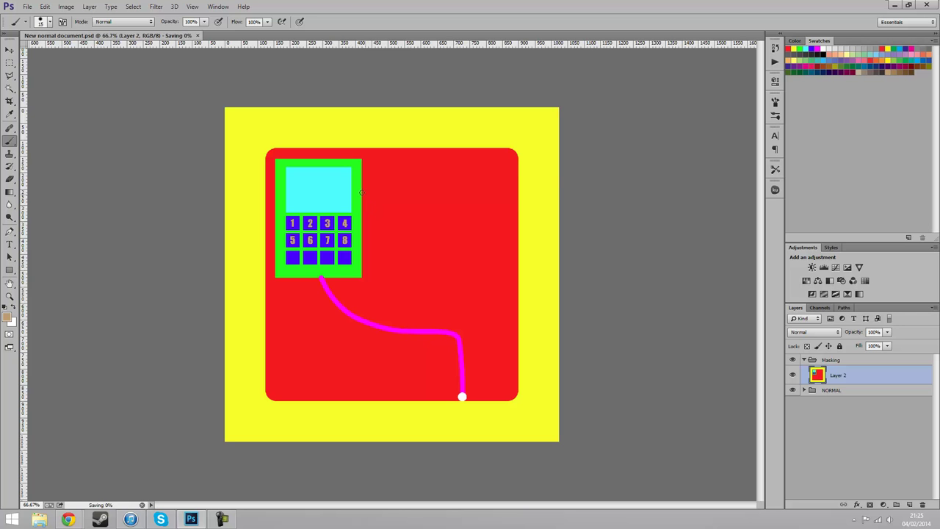
{"action": "left_click", "coordinate": [40, 519]}
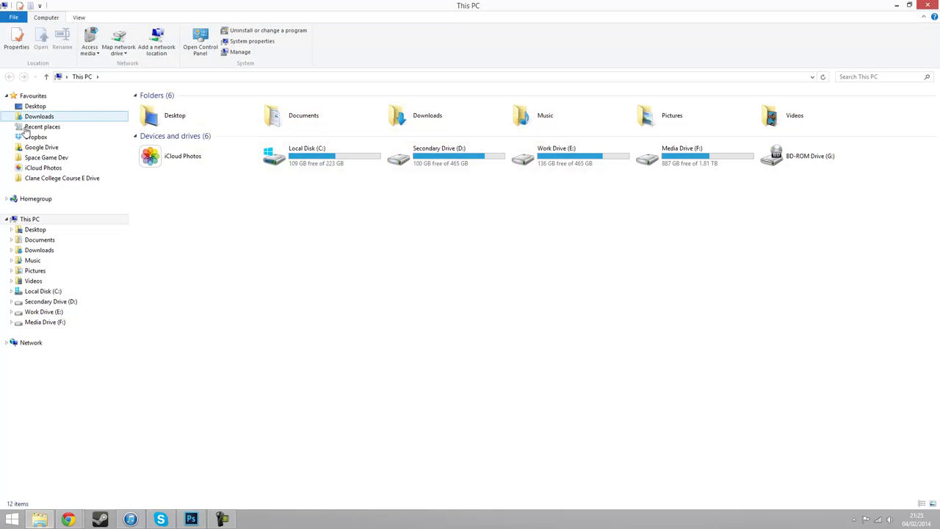
{"action": "left_click", "coordinate": [41, 240]}
{"action": "scroll", "coordinate": [510, 301], "scroll_direction": "down", "scroll_amount": 2}
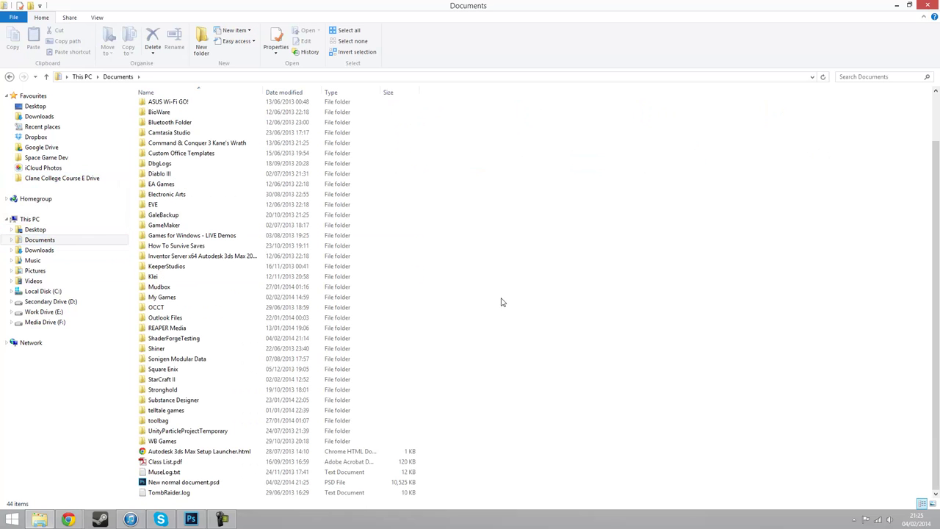
{"action": "left_click", "coordinate": [209, 483]}
{"action": "right_click", "coordinate": [209, 485]}
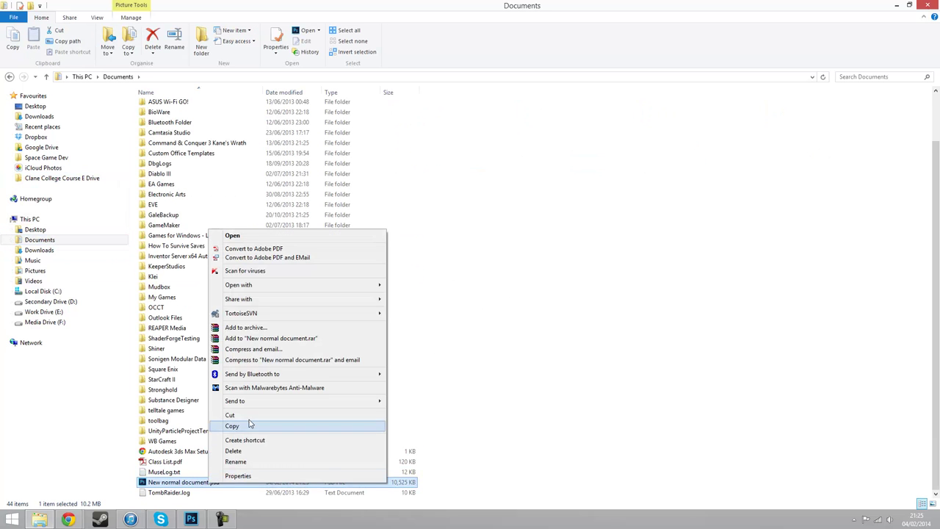
{"action": "left_click", "coordinate": [236, 430]}
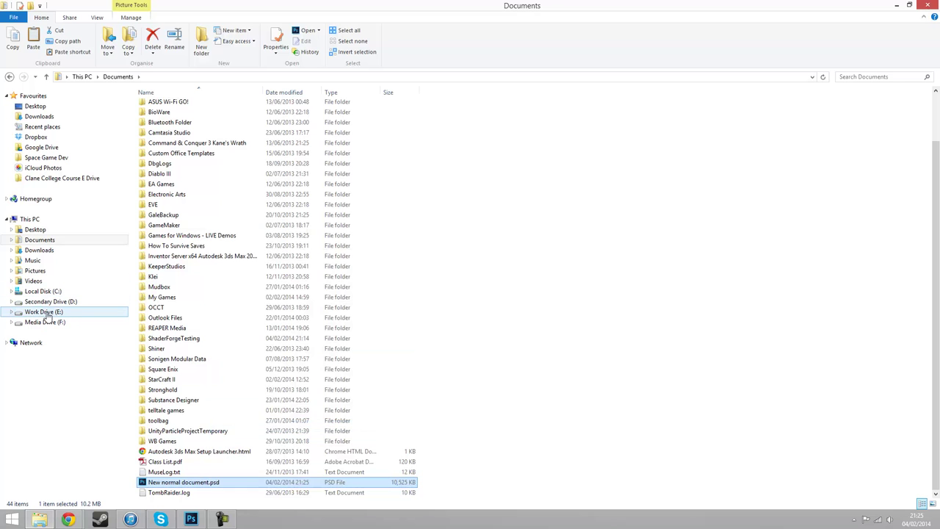
Create a folder named TMEP in Portfolio > Works in Progress on Work Drive (E:) and open it
{"action": "left_click", "coordinate": [42, 312]}
{"action": "double_click", "coordinate": [168, 168]}
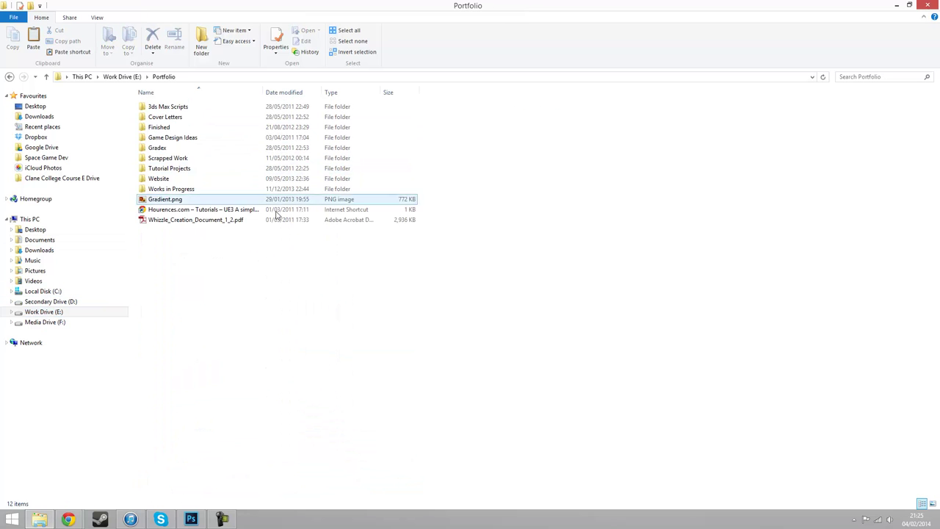
{"action": "right_click", "coordinate": [320, 280]}
{"action": "double_click", "coordinate": [183, 189]}
{"action": "right_click", "coordinate": [343, 291]}
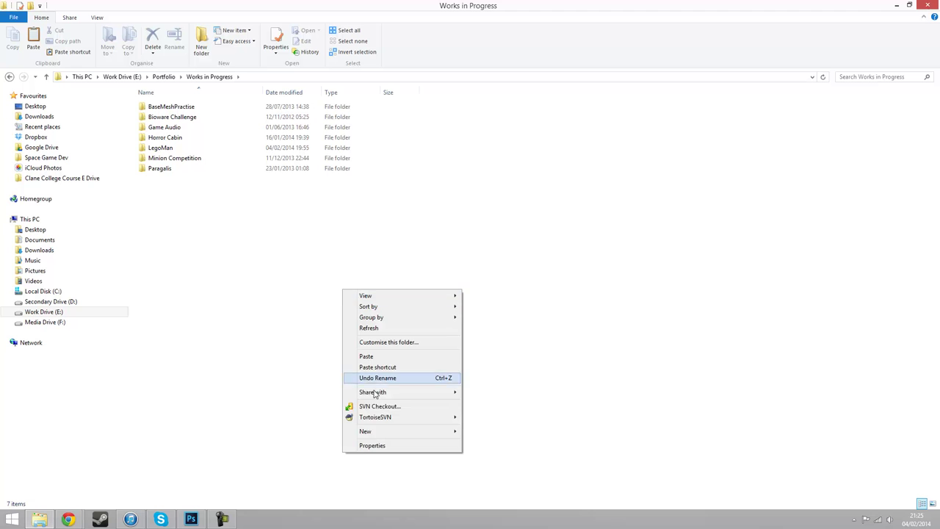
{"action": "mouse_move", "coordinate": [372, 435]}
{"action": "left_click", "coordinate": [505, 288]}
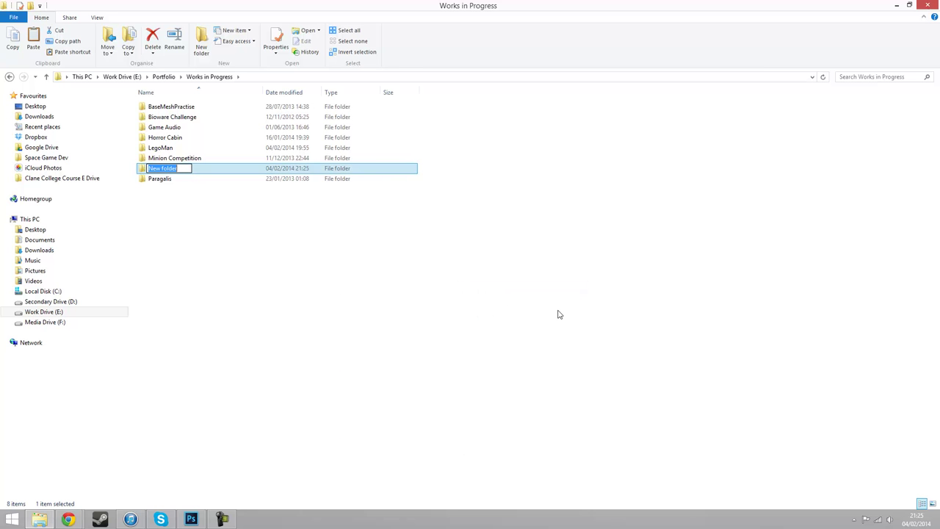
{"action": "type", "text": "TMEP"}
{"action": "key", "text": "Return"}
{"action": "key", "text": "Return"}
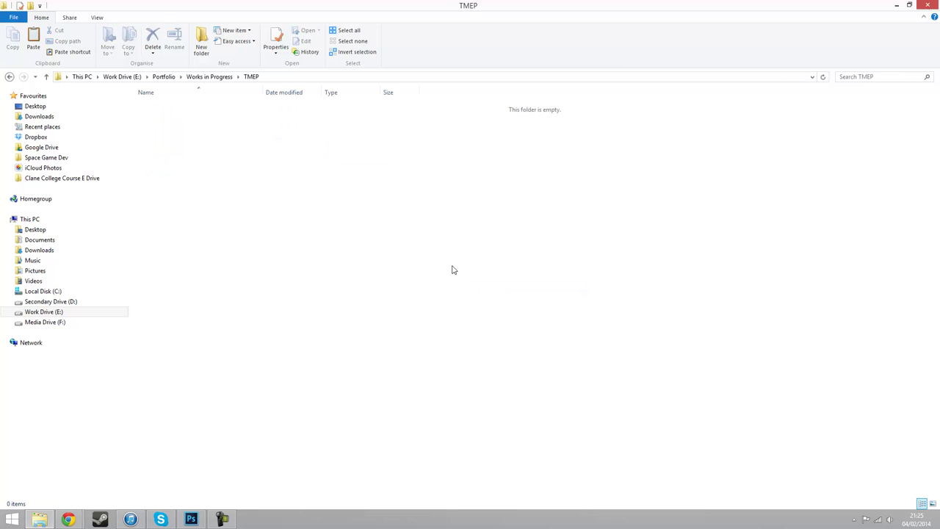
Paste the copied New normal document.psd into the TMEP folder
{"action": "right_click", "coordinate": [301, 235]}
{"action": "left_click", "coordinate": [327, 299]}
{"action": "left_click", "coordinate": [209, 116]}
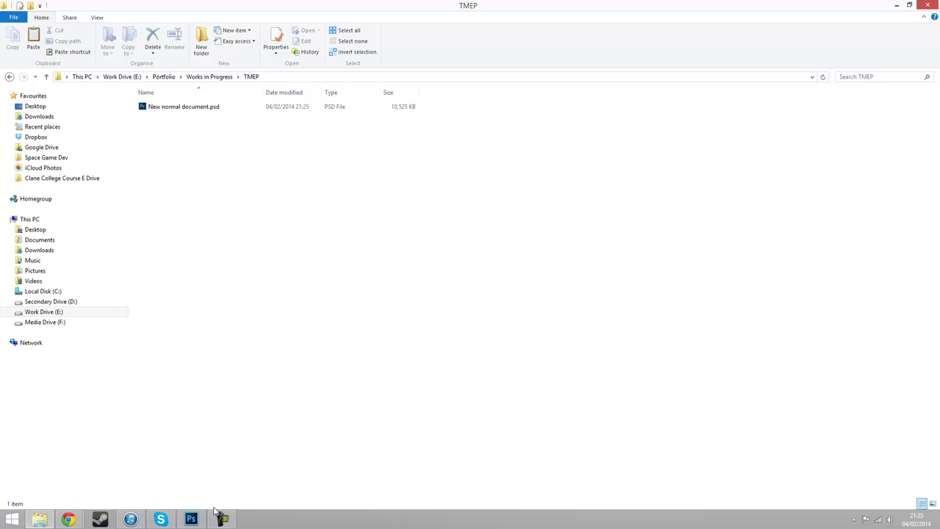
Switch to Photoshop, hide the Masking group, and start a Save As into Works in Progress on Work Drive (E:)
{"action": "left_click", "coordinate": [191, 519]}
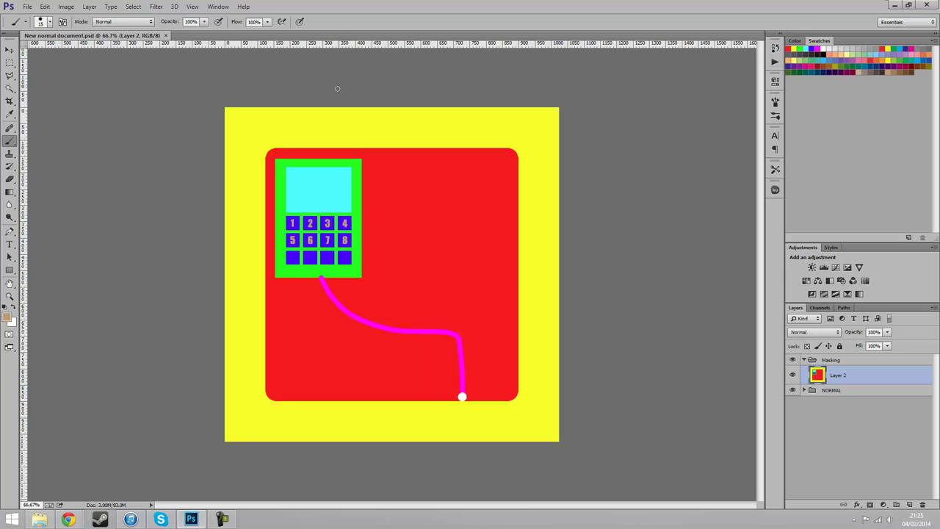
{"action": "left_click", "coordinate": [793, 360]}
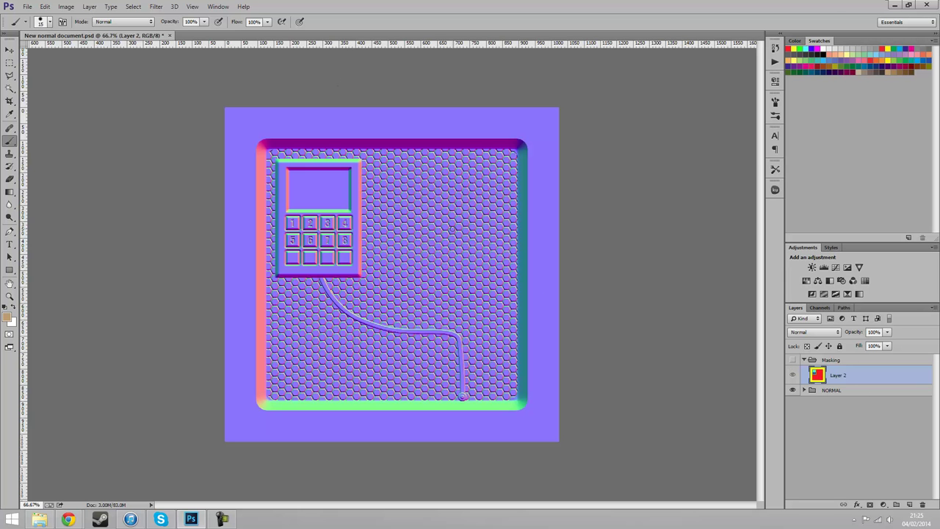
{"action": "key", "text": "ctrl+shift+s"}
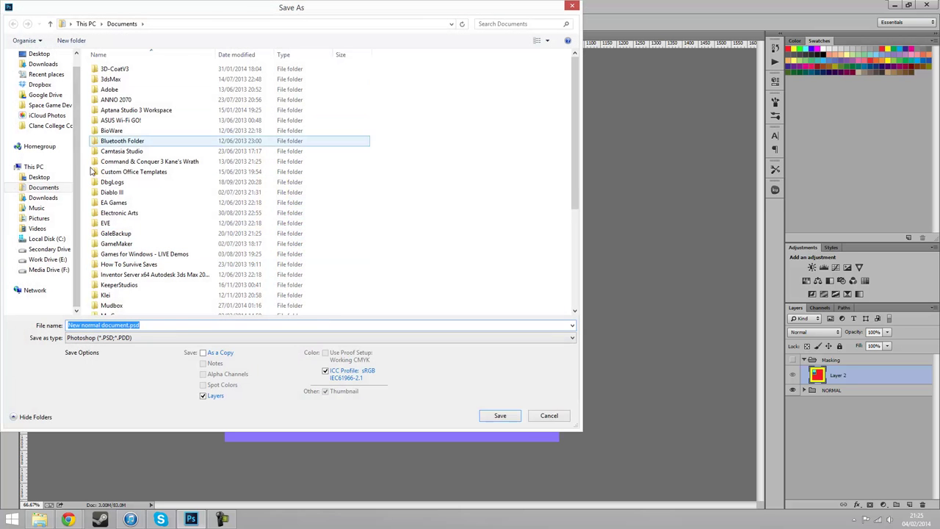
{"action": "left_click", "coordinate": [47, 259]}
{"action": "left_click", "coordinate": [133, 136]}
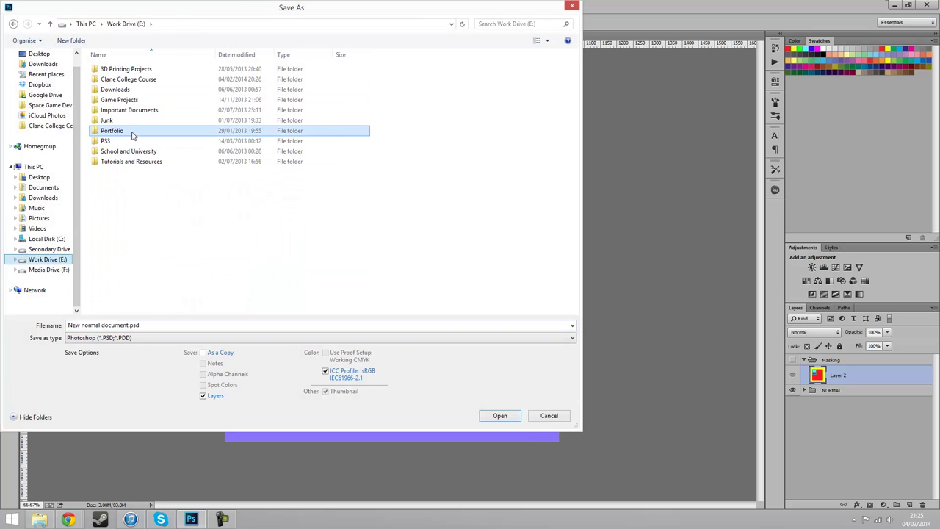
{"action": "double_click", "coordinate": [133, 136]}
{"action": "double_click", "coordinate": [129, 151]}
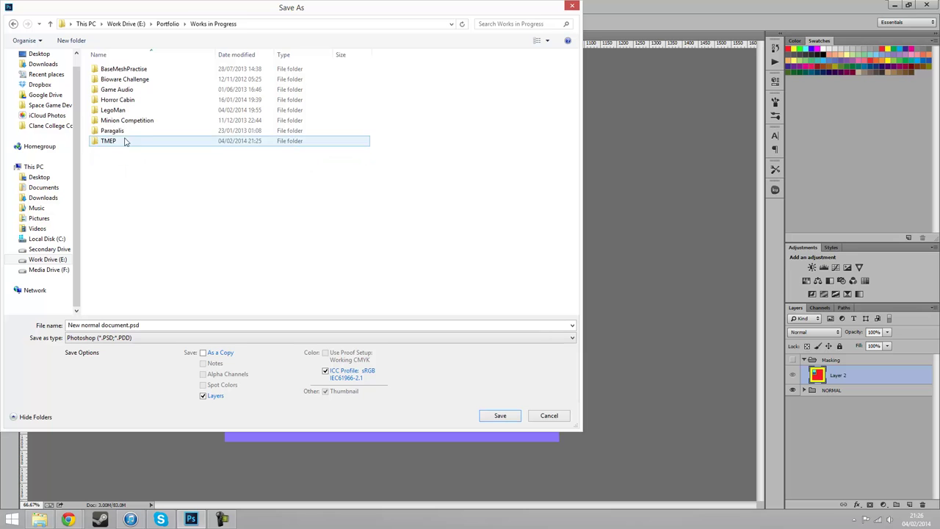
Rename the TMEP folder to TEMP and open it as the save location
{"action": "left_click", "coordinate": [125, 141]}
{"action": "left_click", "coordinate": [139, 144]}
{"action": "type", "text": "TEMP"}
{"action": "key", "text": "Return"}
{"action": "double_click", "coordinate": [155, 144]}
Save the visible normal map as a compressed 24 bits/pixel Targa file named Normal
{"action": "left_click", "coordinate": [147, 337]}
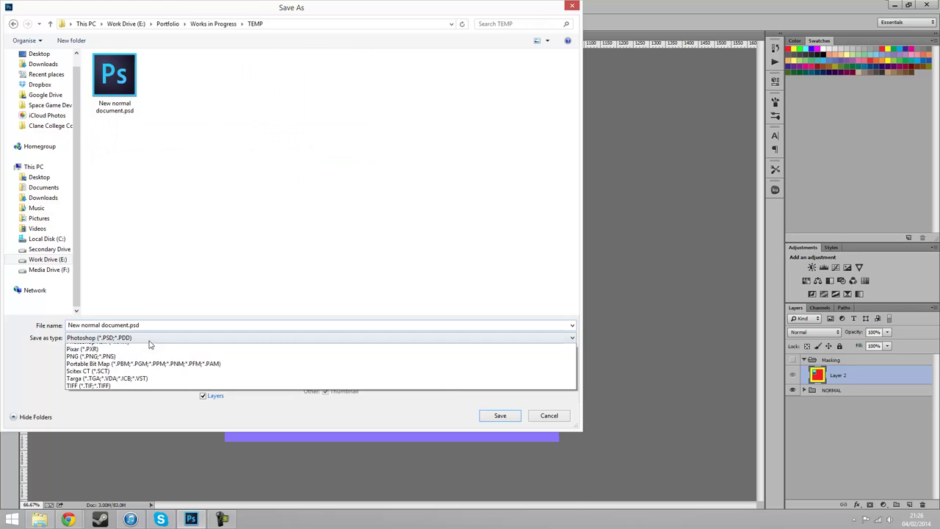
{"action": "left_click", "coordinate": [118, 493]}
{"action": "left_click", "coordinate": [147, 328]}
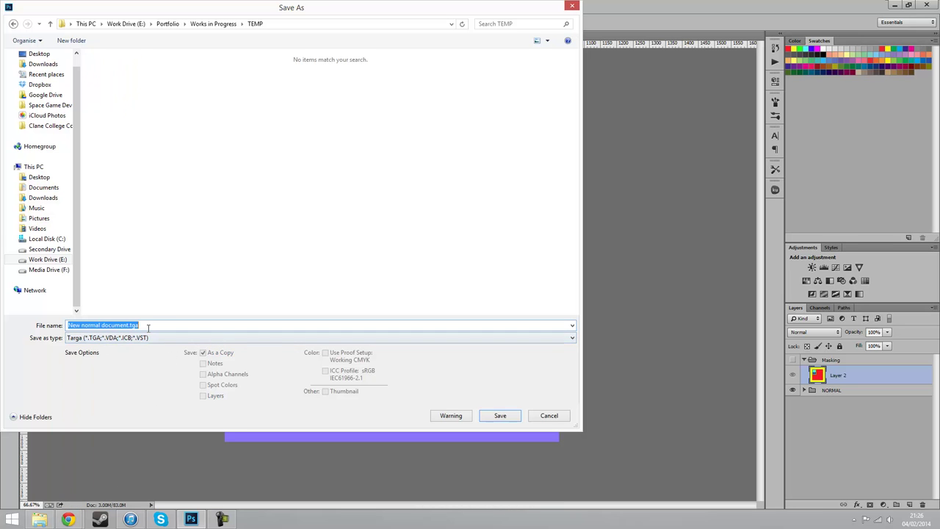
{"action": "type", "text": "Normal"}
{"action": "key", "text": "Return"}
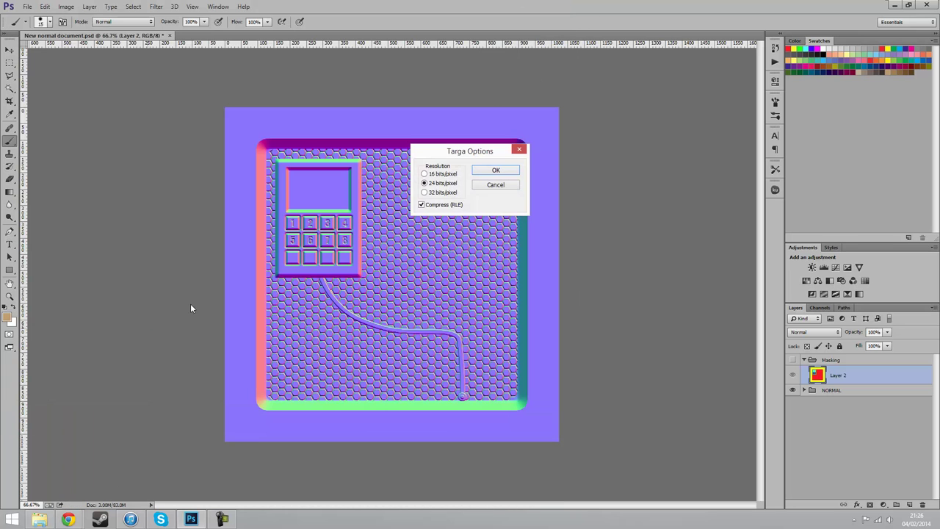
{"action": "left_click", "coordinate": [498, 170]}
Show the Masking group and start a Save As into the TEMP folder in Portfolio > Works in Progress
{"action": "left_click", "coordinate": [792, 359]}
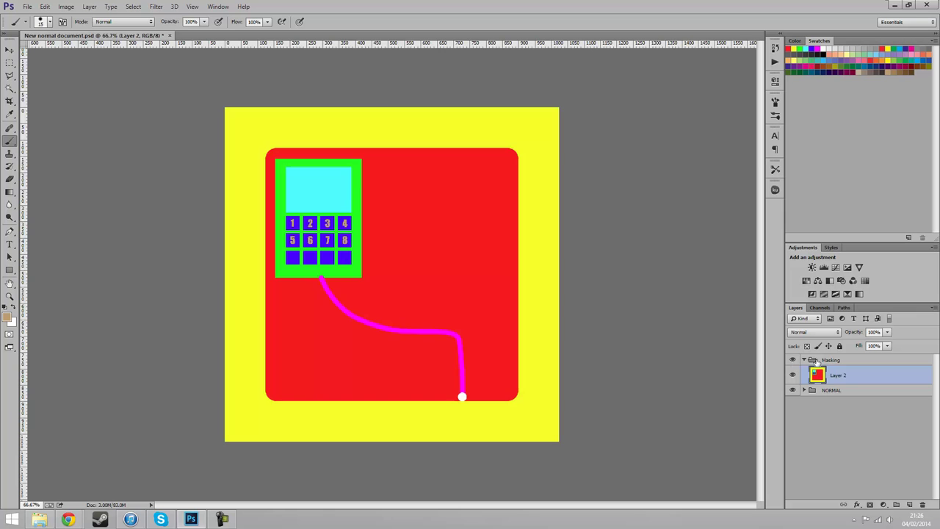
{"action": "key", "text": "ctrl+shift+s"}
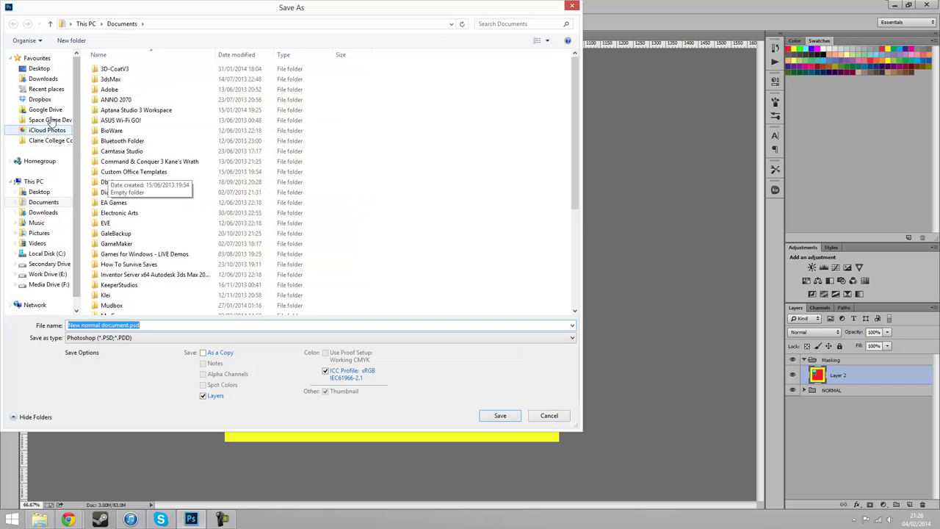
{"action": "scroll", "coordinate": [63, 270], "scroll_direction": "down", "scroll_amount": 1}
{"action": "left_click", "coordinate": [62, 263]}
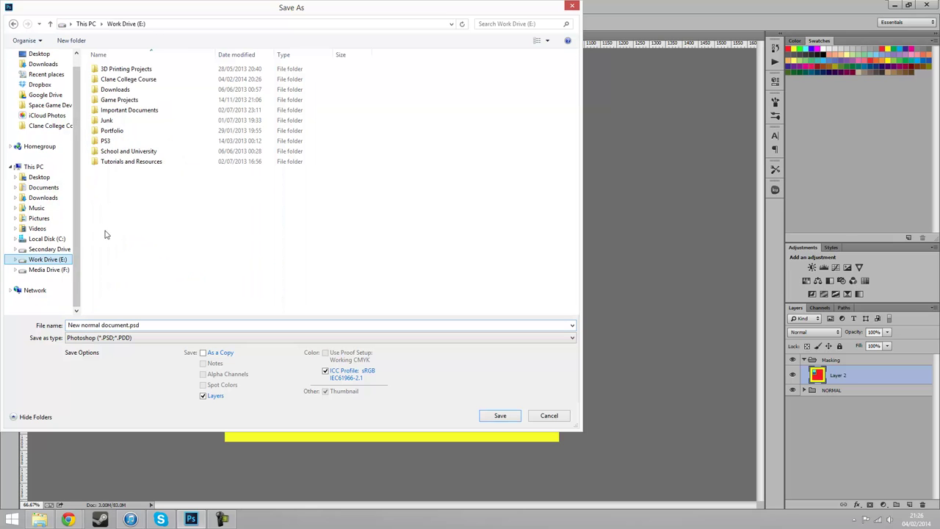
{"action": "double_click", "coordinate": [129, 135]}
{"action": "double_click", "coordinate": [130, 150]}
{"action": "double_click", "coordinate": [126, 141]}
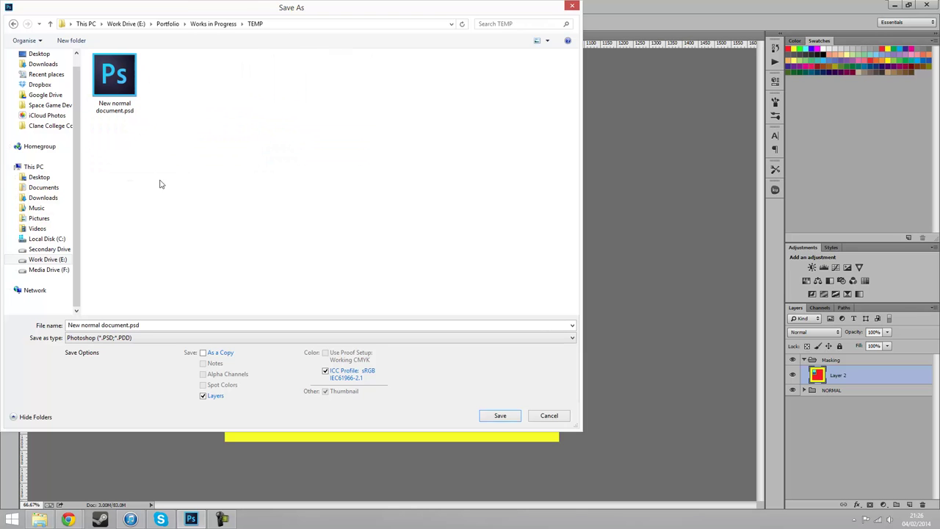
Save the colour mask as a Targa file named ColourMask with the default Targa options
{"action": "left_click", "coordinate": [156, 339]}
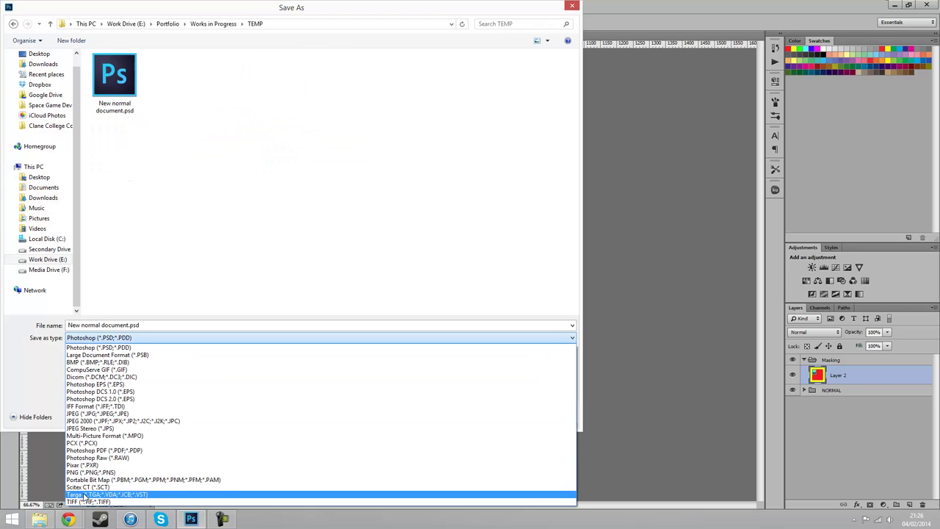
{"action": "left_click", "coordinate": [169, 494]}
{"action": "left_click", "coordinate": [176, 324]}
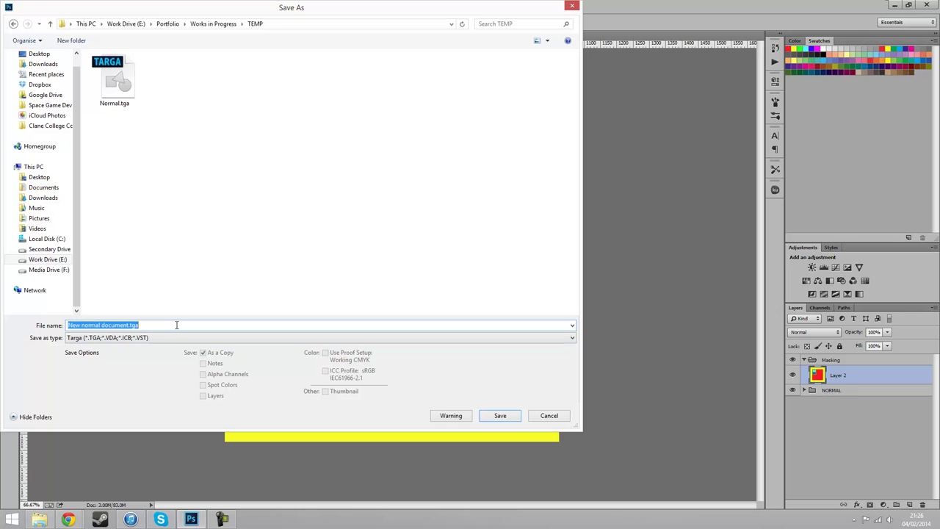
{"action": "type", "text": "ColourMask"}
{"action": "key", "text": "Return"}
{"action": "key", "text": "Return"}
Close the document with its changes saved and quit Photoshop
{"action": "left_click", "coordinate": [170, 35]}
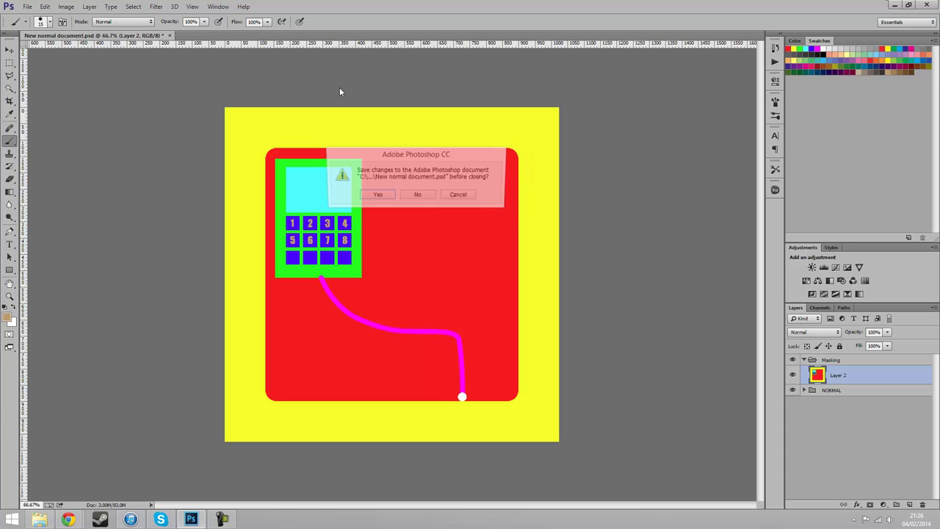
{"action": "left_click", "coordinate": [376, 196]}
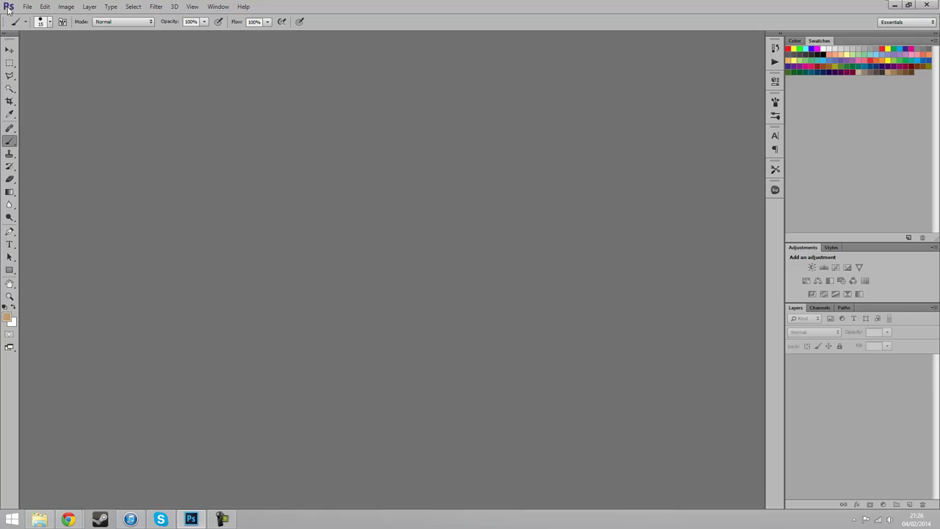
{"action": "double_click", "coordinate": [9, 9]}
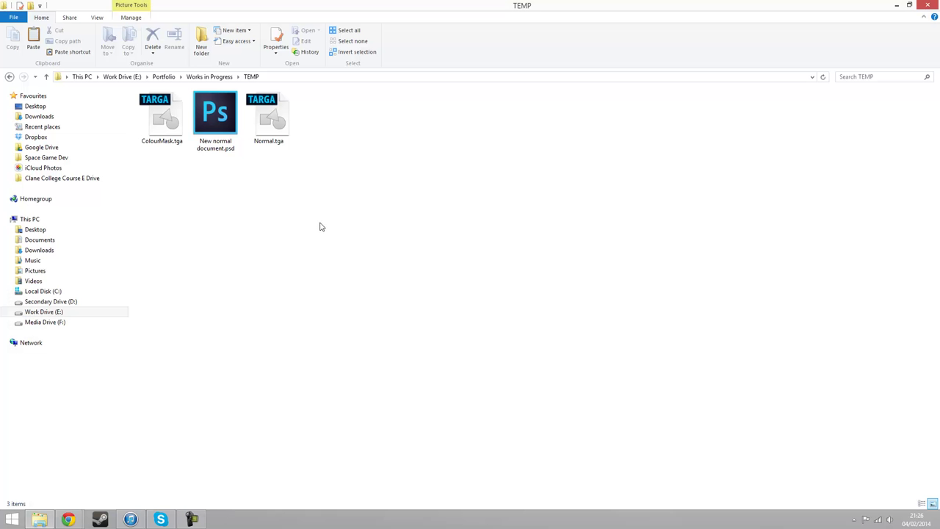
Launch dDo x64 from the Start screen
{"action": "key", "text": "super"}
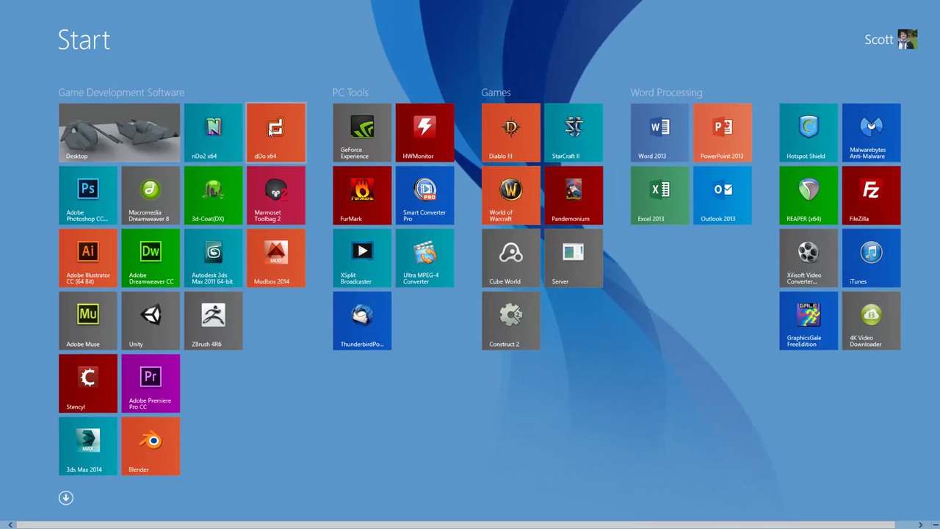
{"action": "left_click", "coordinate": [270, 130]}
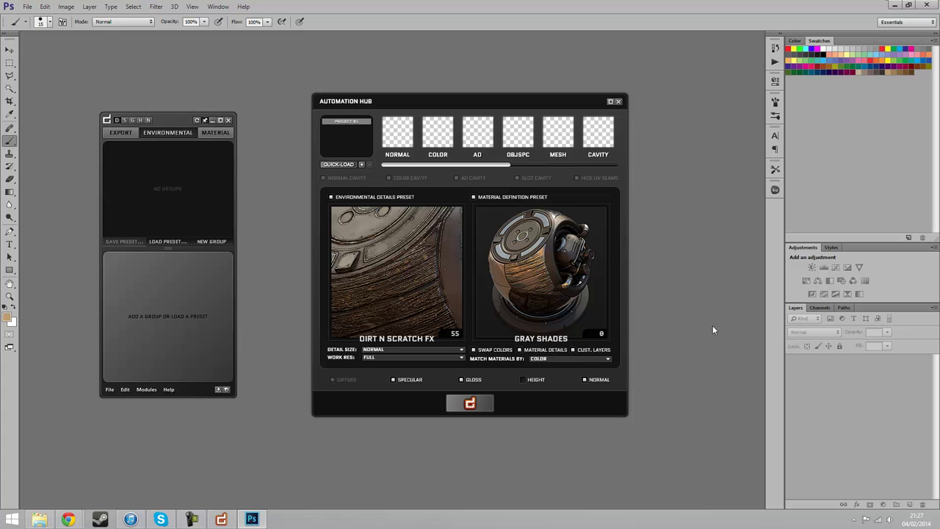
Examine the input map slots in the Automation Hub, from Normal and Color through to UV-Wire, and their descriptions
{"action": "left_click_drag", "start_coordinate": [503, 165], "coordinate": [454, 173]}
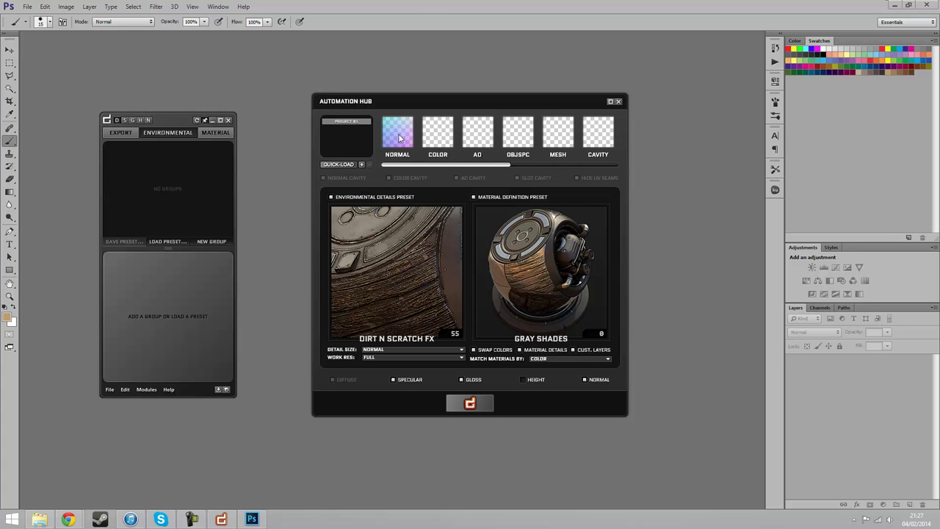
{"action": "mouse_move", "coordinate": [399, 132]}
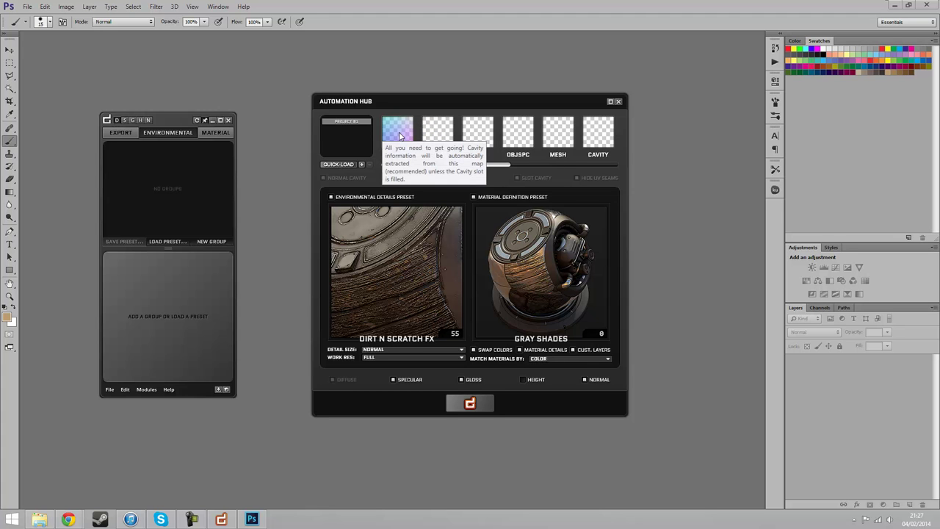
{"action": "mouse_move", "coordinate": [446, 142]}
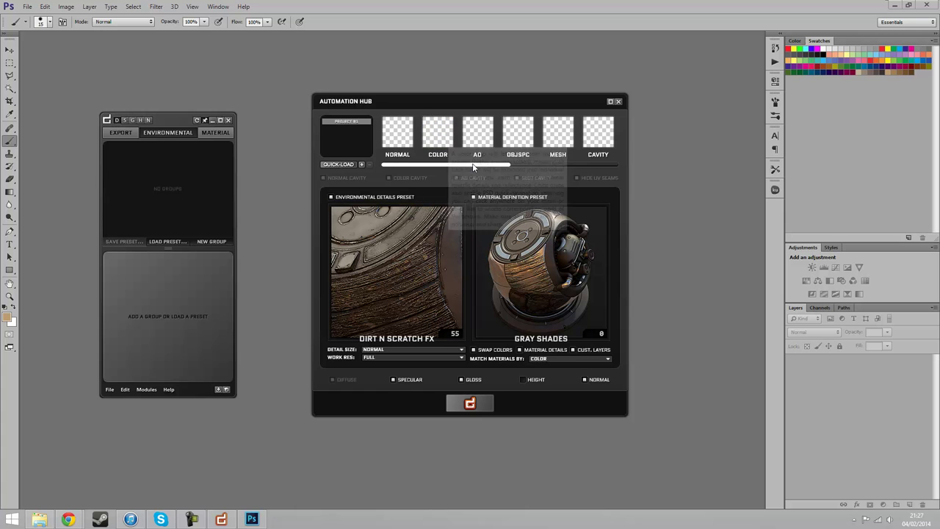
{"action": "scroll", "coordinate": [467, 168], "scroll_direction": "down", "scroll_amount": 2}
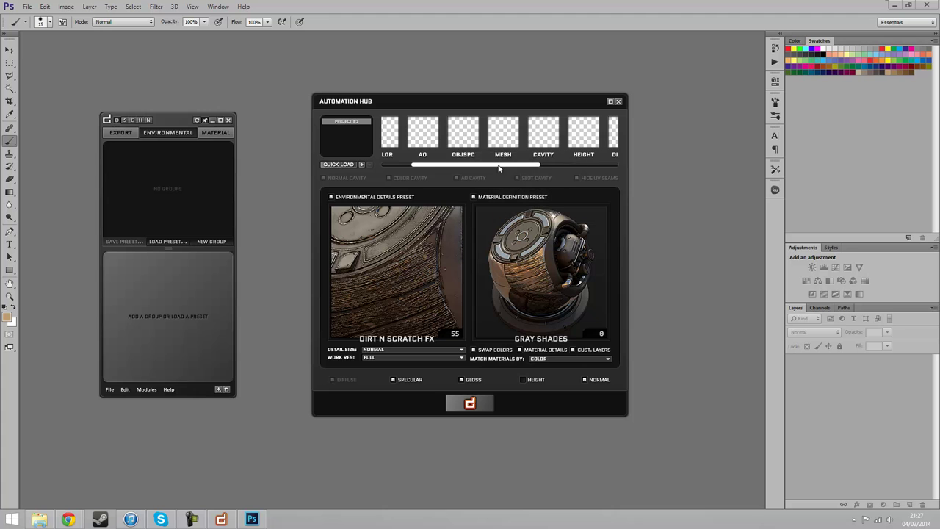
{"action": "scroll", "coordinate": [478, 140], "scroll_direction": "down", "scroll_amount": 1}
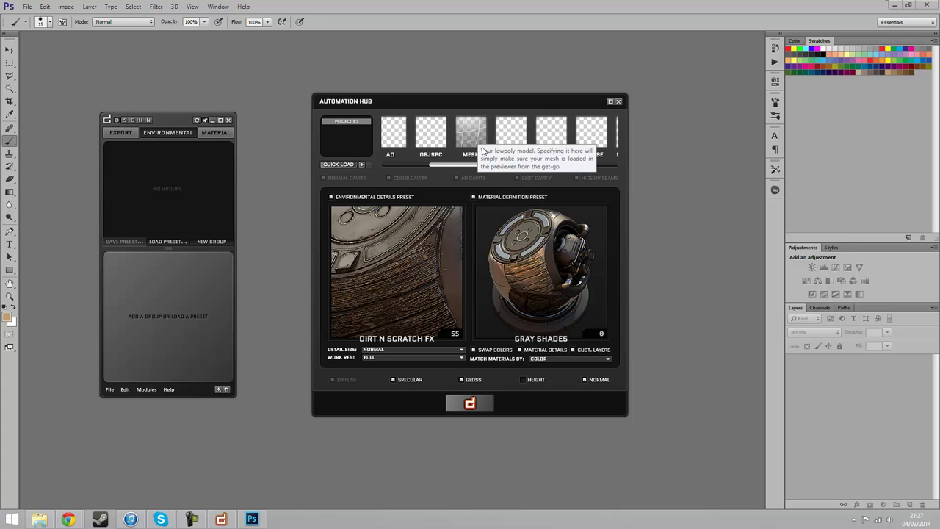
{"action": "scroll", "coordinate": [514, 169], "scroll_direction": "down", "scroll_amount": 2}
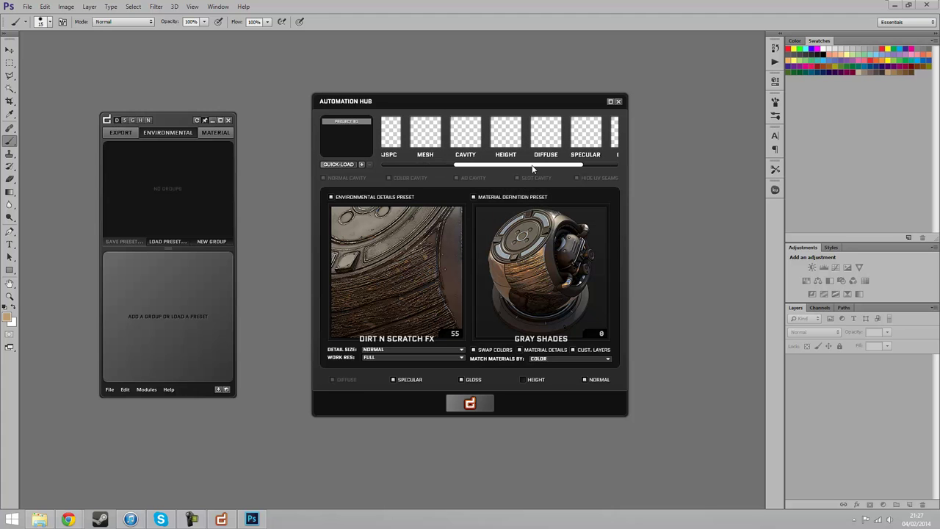
{"action": "scroll", "coordinate": [509, 137], "scroll_direction": "down", "scroll_amount": 2}
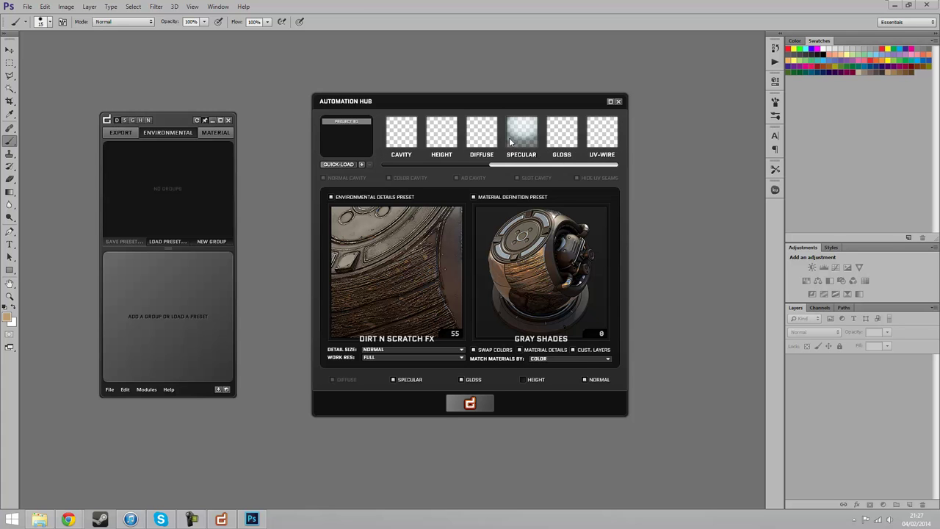
{"action": "scroll", "coordinate": [546, 140], "scroll_direction": "up", "scroll_amount": 1}
{"action": "scroll", "coordinate": [576, 141], "scroll_direction": "down", "scroll_amount": 1}
{"action": "left_click_drag", "start_coordinate": [605, 164], "coordinate": [451, 169]}
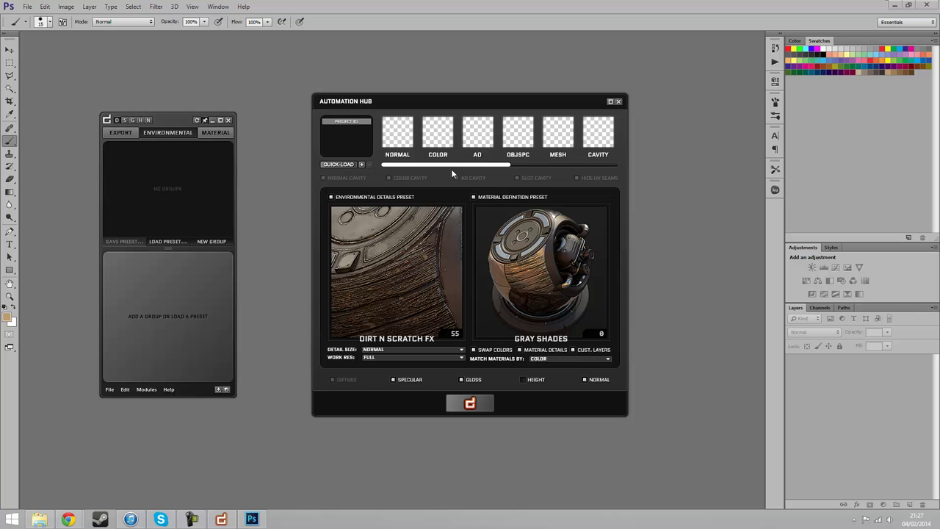
Load Normal.tga as the normal input and ColourMask.tga as the color input from Portfolio > Works in Progress > TEMP
{"action": "left_click", "coordinate": [400, 149]}
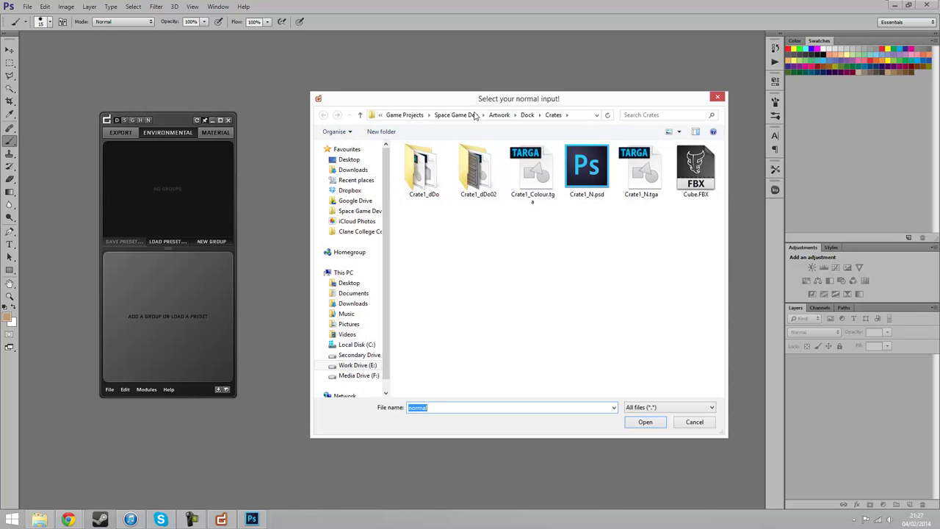
{"action": "left_click", "coordinate": [406, 115]}
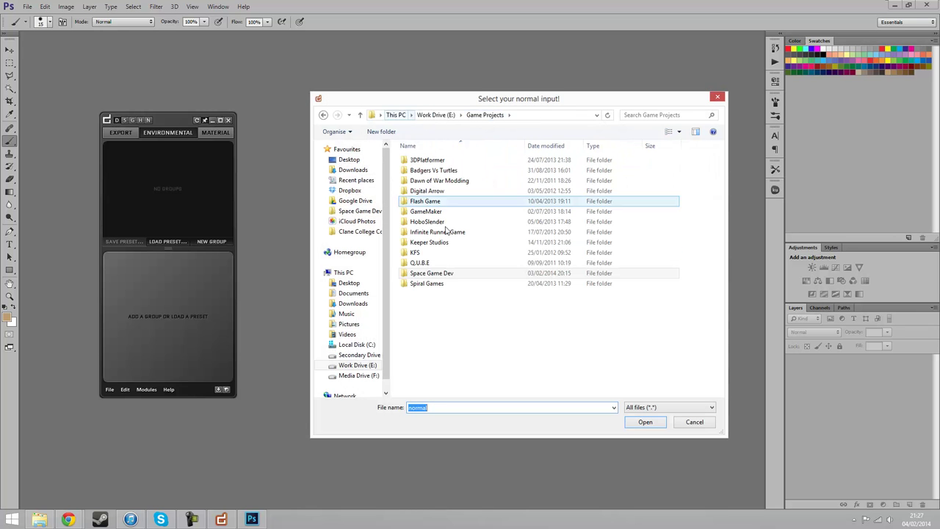
{"action": "left_click", "coordinate": [439, 115]}
{"action": "double_click", "coordinate": [438, 221]}
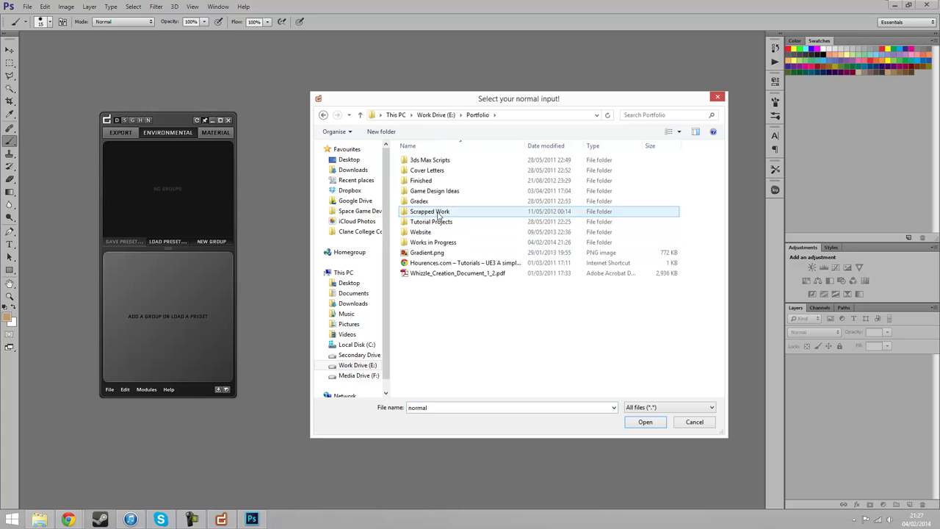
{"action": "double_click", "coordinate": [435, 242]}
{"action": "left_click", "coordinate": [439, 232]}
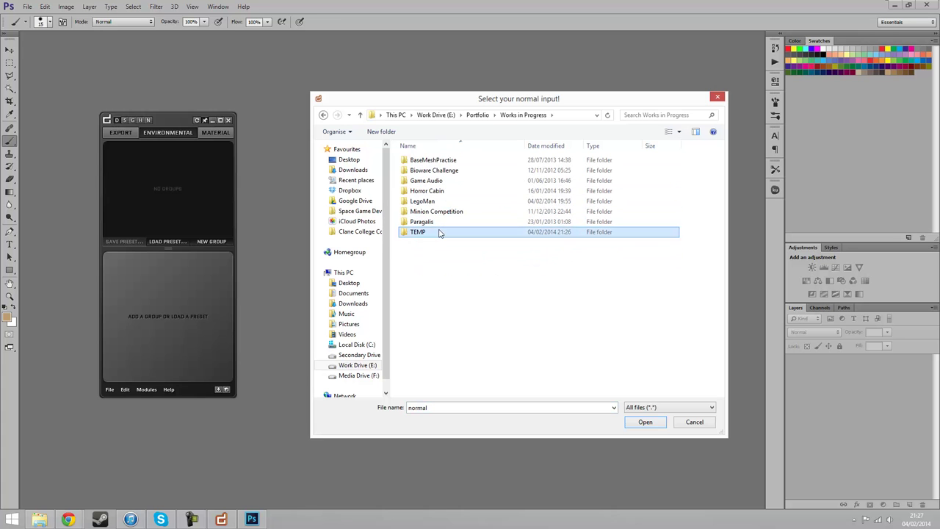
{"action": "double_click", "coordinate": [439, 232]}
{"action": "double_click", "coordinate": [530, 177]}
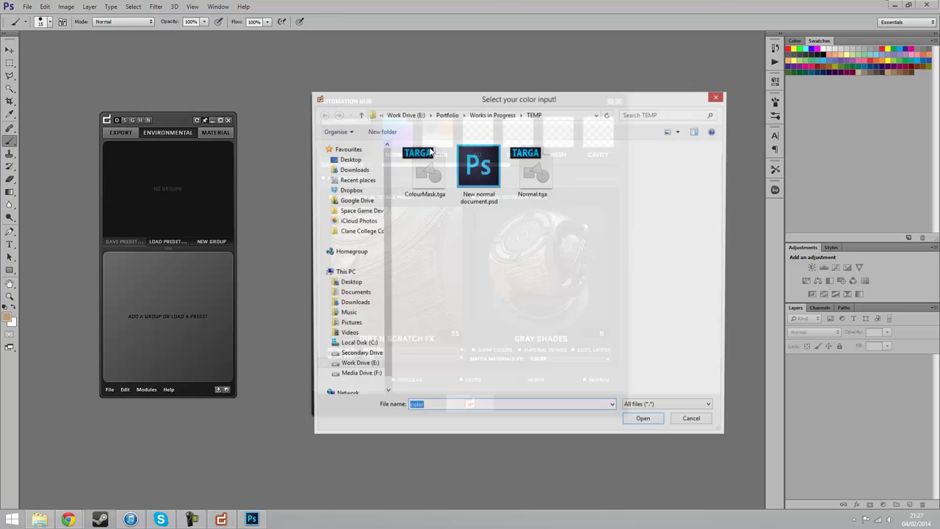
{"action": "double_click", "coordinate": [436, 180]}
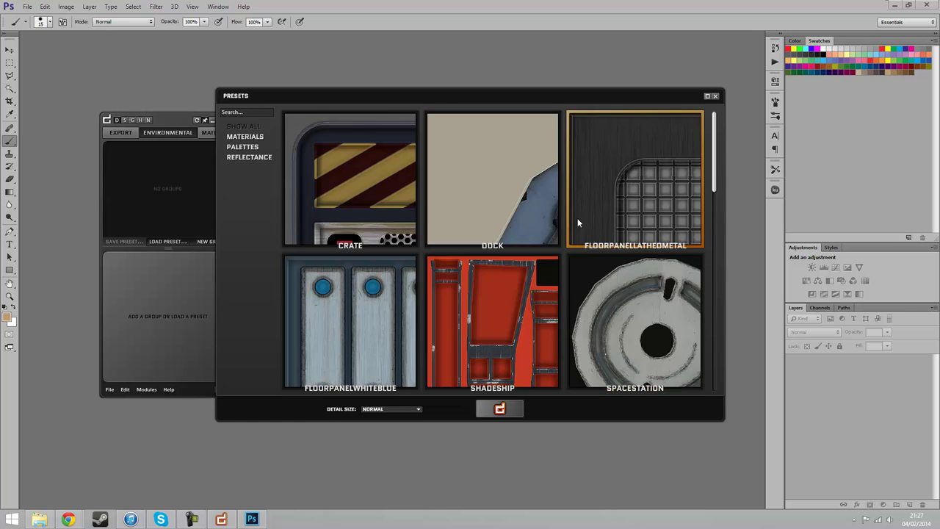
Browse the Materials and Palettes categories of the material definition presets and choose Gray Shades
{"action": "left_click", "coordinate": [249, 137]}
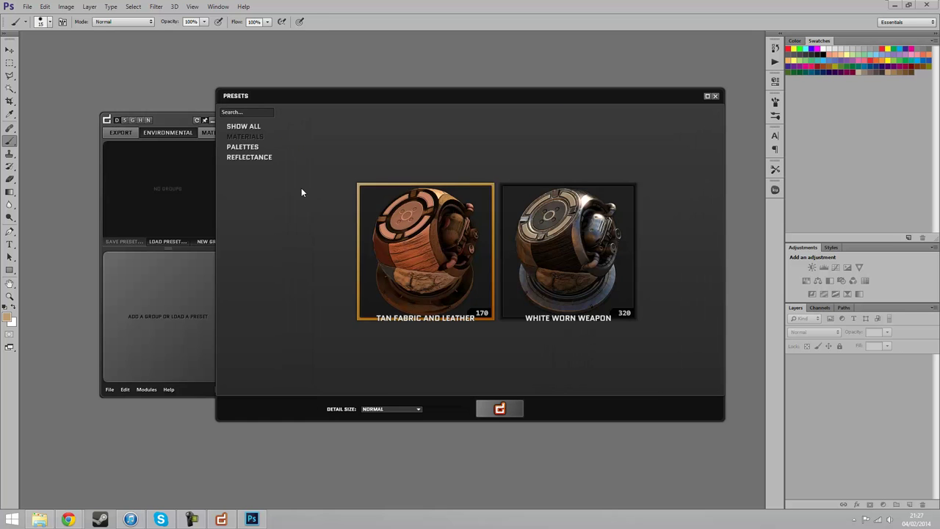
{"action": "left_click", "coordinate": [242, 147]}
{"action": "left_click_drag", "start_coordinate": [715, 210], "coordinate": [717, 310]}
{"action": "left_click", "coordinate": [368, 240]}
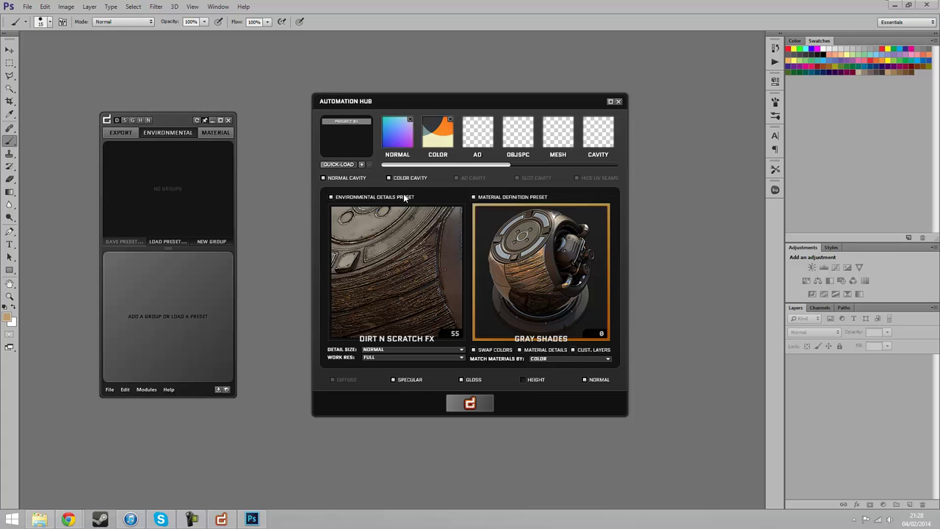
Turn off the environmental details preset and the specular and gloss outputs, and generate the textures
{"action": "left_click", "coordinate": [331, 198]}
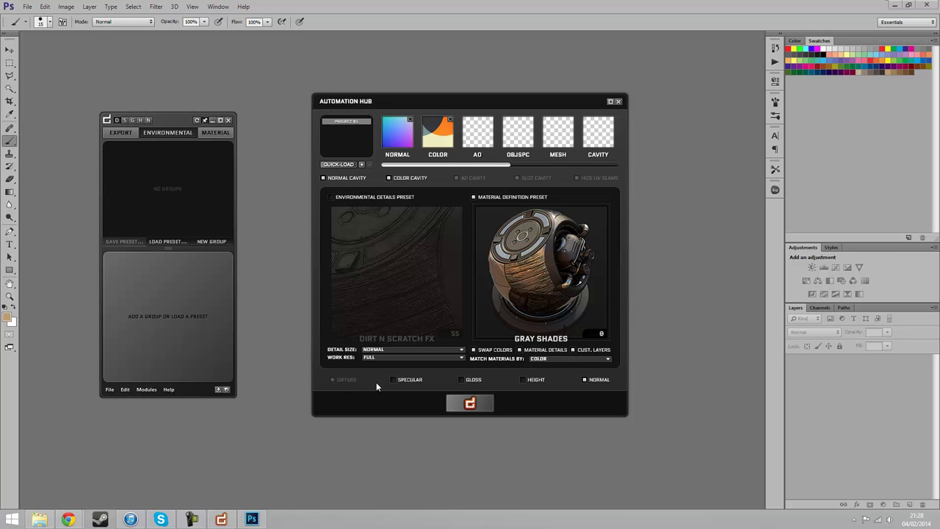
{"action": "left_click", "coordinate": [467, 404]}
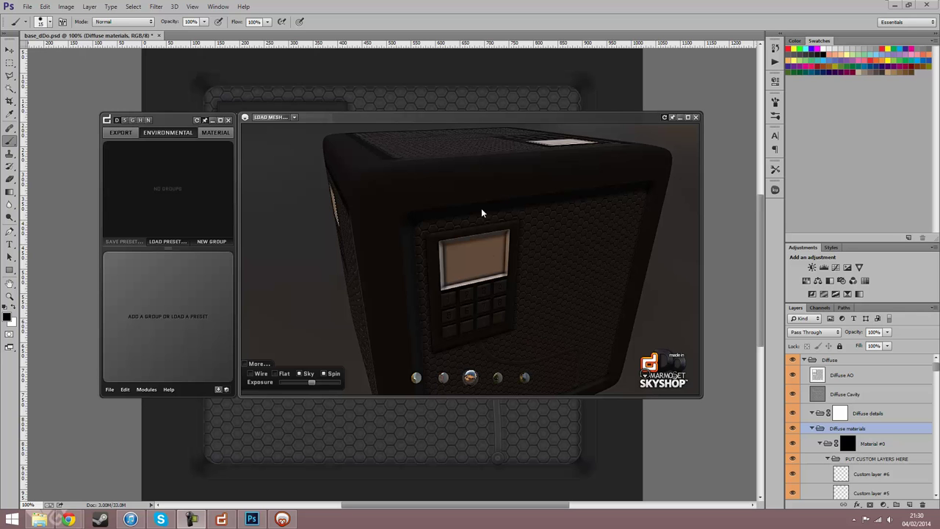
Inspect the textured crate in the 3D preview from different angles, including the screen, keypad, cable and hexagon surface
{"action": "left_click_drag", "start_coordinate": [608, 266], "coordinate": [654, 285]}
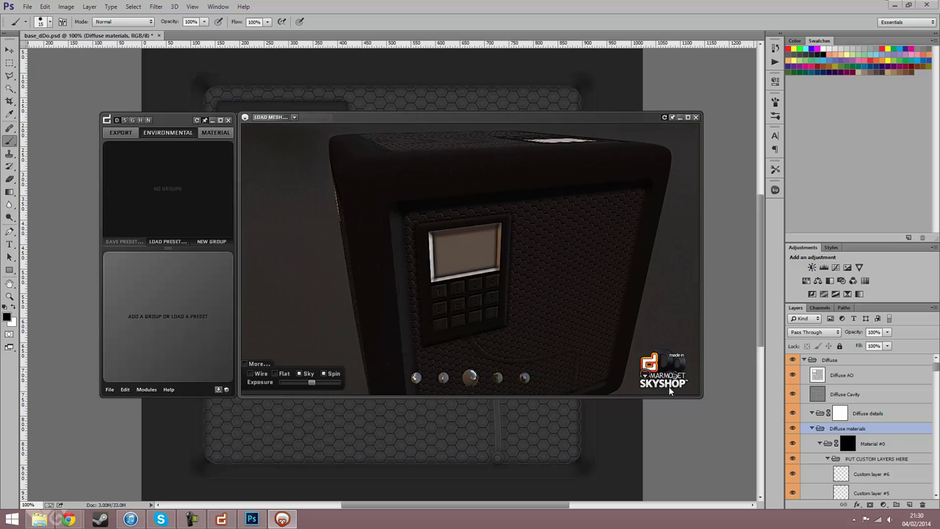
{"action": "left_click_drag", "start_coordinate": [561, 306], "coordinate": [471, 235]}
{"action": "left_click_drag", "start_coordinate": [593, 251], "coordinate": [476, 241]}
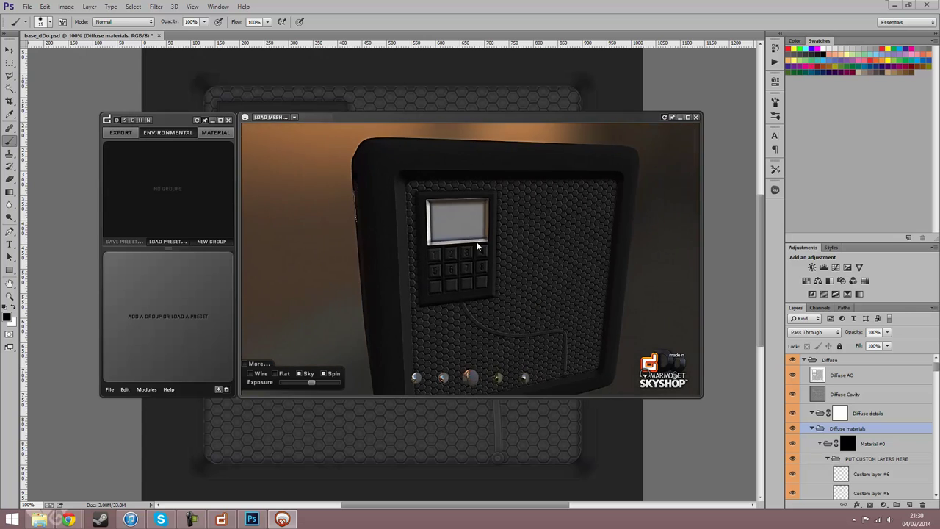
{"action": "scroll", "coordinate": [481, 254], "scroll_direction": "up", "scroll_amount": 5}
{"action": "scroll", "coordinate": [483, 255], "scroll_direction": "down", "scroll_amount": 5}
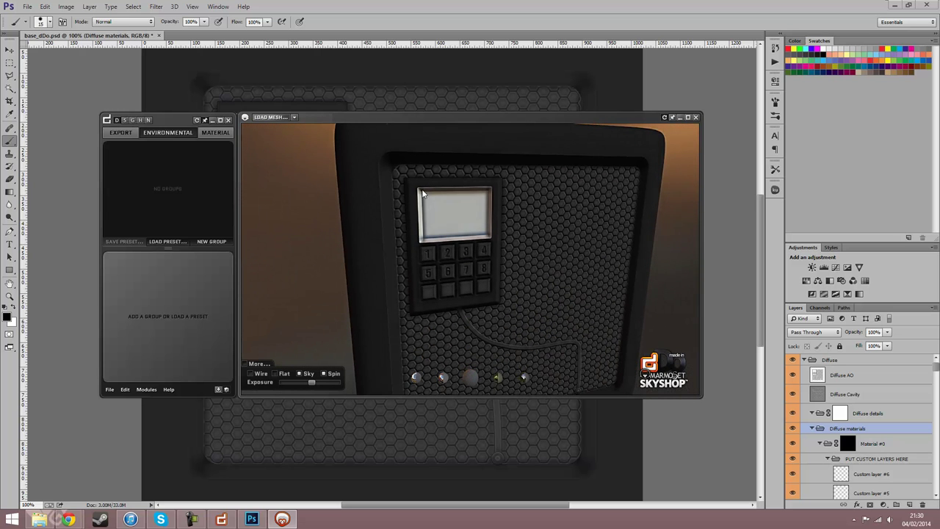
{"action": "scroll", "coordinate": [487, 216], "scroll_direction": "down", "scroll_amount": 3}
{"action": "scroll", "coordinate": [471, 226], "scroll_direction": "up", "scroll_amount": 5}
{"action": "scroll", "coordinate": [472, 226], "scroll_direction": "down", "scroll_amount": 3}
{"action": "scroll", "coordinate": [473, 219], "scroll_direction": "down", "scroll_amount": 3}
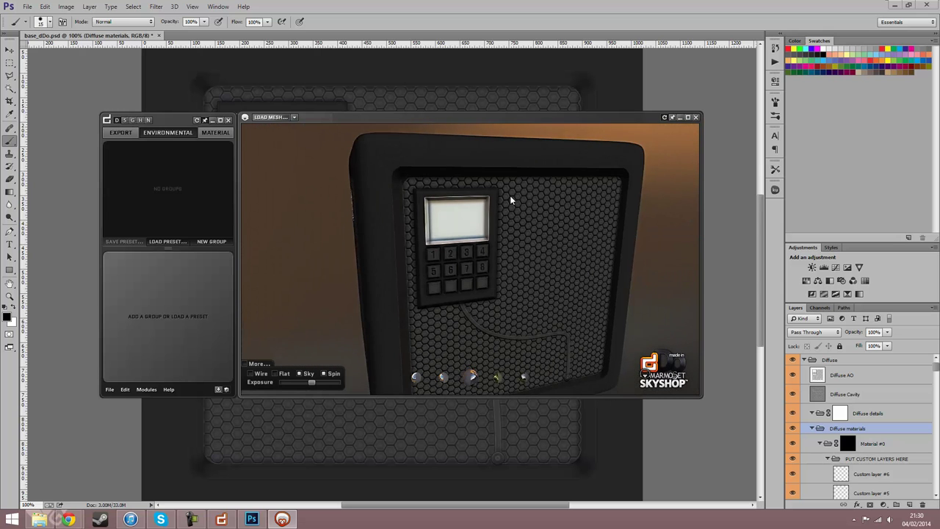
{"action": "scroll", "coordinate": [509, 195], "scroll_direction": "up", "scroll_amount": 4}
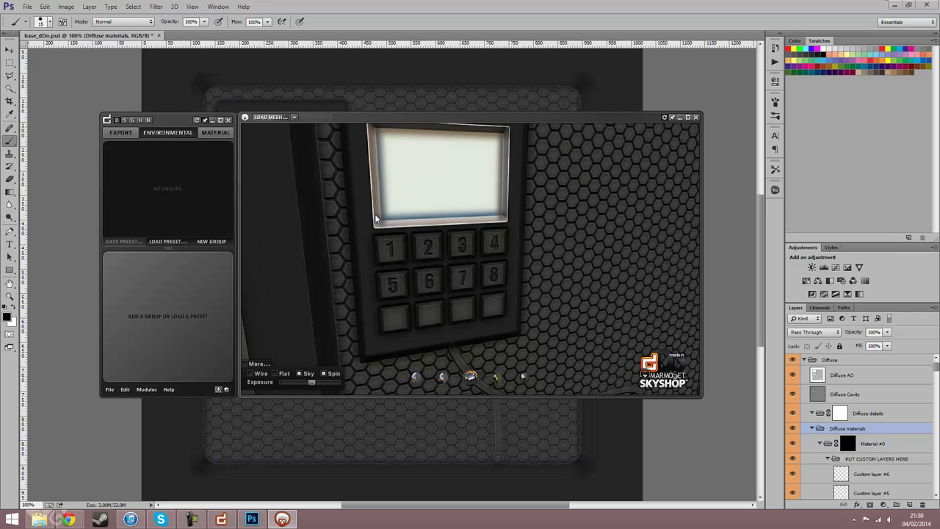
{"action": "scroll", "coordinate": [494, 238], "scroll_direction": "down", "scroll_amount": 4}
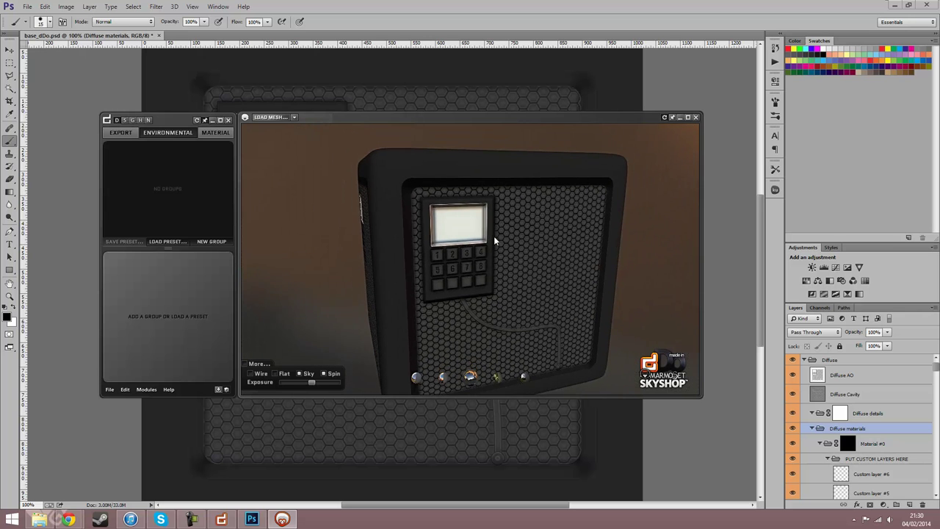
{"action": "scroll", "coordinate": [510, 262], "scroll_direction": "up", "scroll_amount": 2}
{"action": "scroll", "coordinate": [511, 253], "scroll_direction": "up", "scroll_amount": 3}
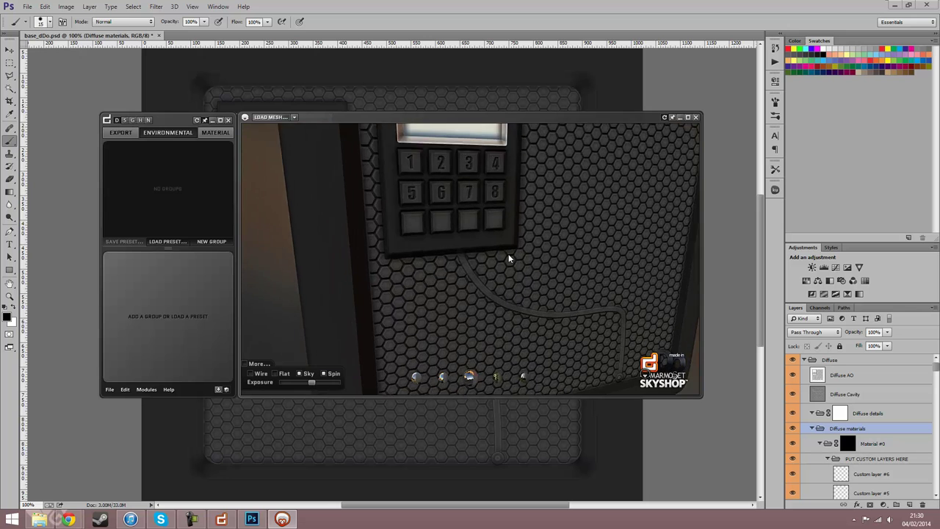
{"action": "scroll", "coordinate": [508, 253], "scroll_direction": "down", "scroll_amount": 4}
{"action": "scroll", "coordinate": [509, 253], "scroll_direction": "down", "scroll_amount": 2}
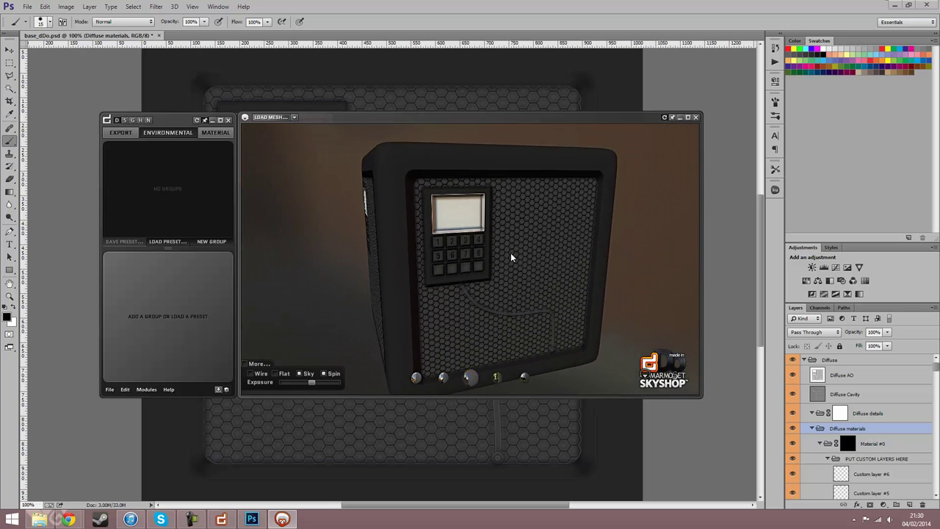
Show the material settings with the colour mask, and rearrange the 3D preview and dDo windows so both can be seen
{"action": "left_click_drag", "start_coordinate": [337, 118], "coordinate": [544, 66]}
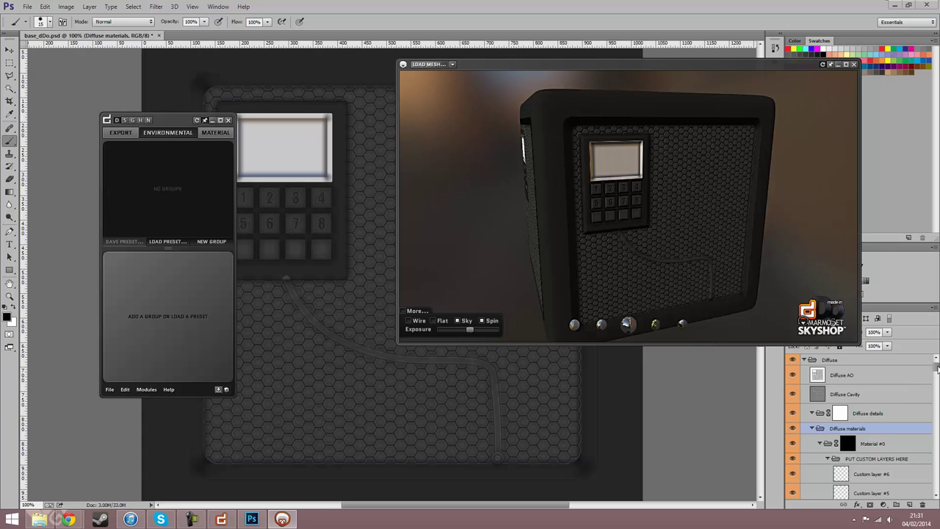
{"action": "left_click_drag", "start_coordinate": [935, 367], "coordinate": [912, 347]}
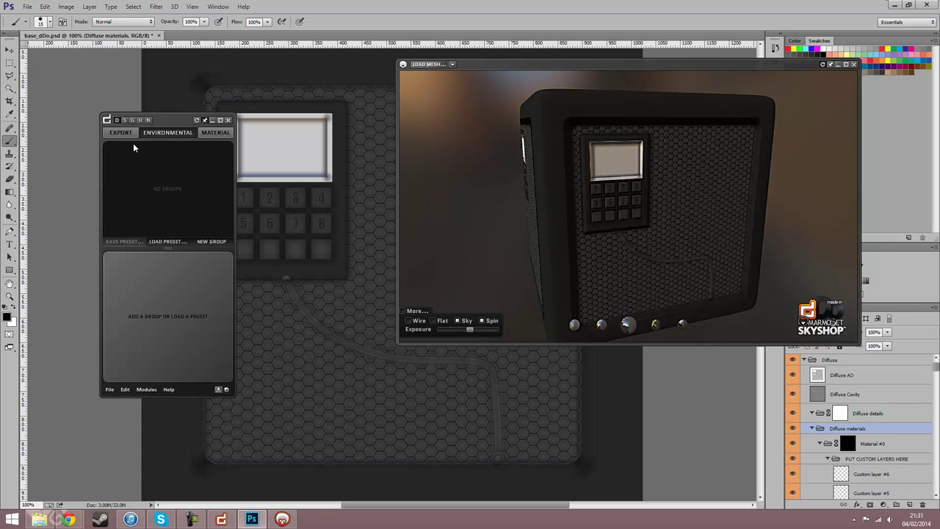
{"action": "left_click", "coordinate": [216, 132]}
{"action": "left_click_drag", "start_coordinate": [178, 122], "coordinate": [304, 118]}
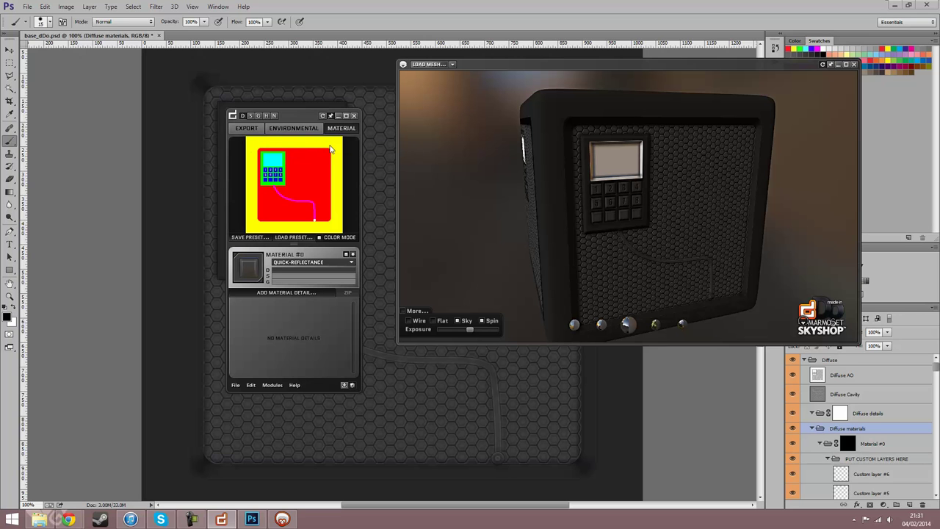
Select the material of the mask's red area, set its diffuse colour to teal 51a1aa, and check it in the 3D preview
{"action": "left_click", "coordinate": [317, 166]}
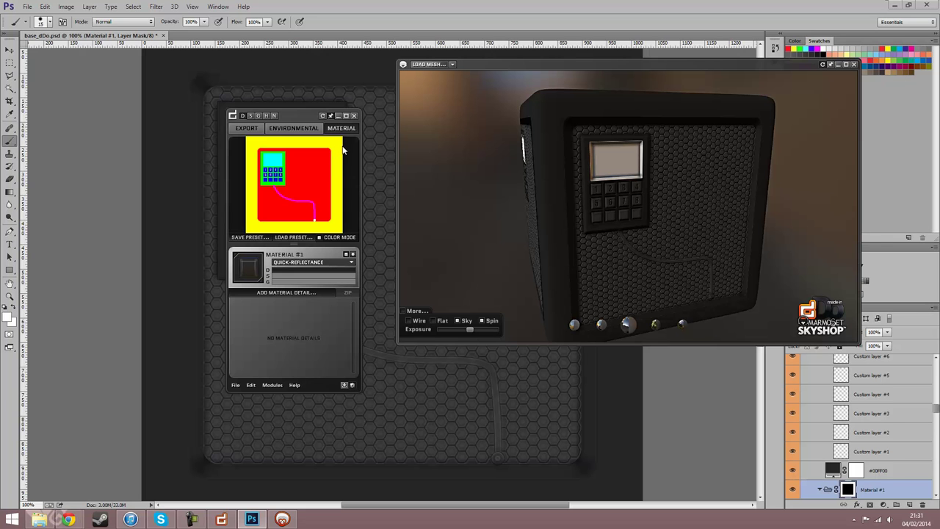
{"action": "left_click", "coordinate": [307, 170]}
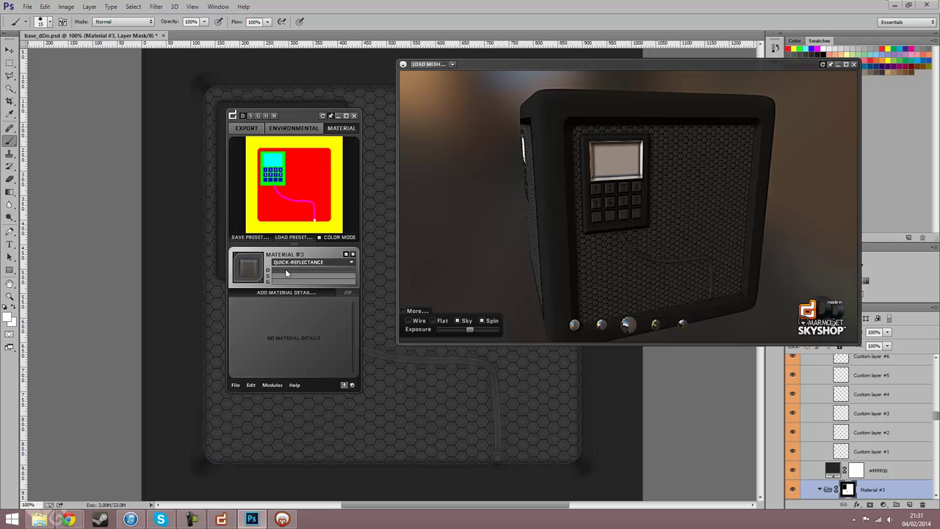
{"action": "left_click", "coordinate": [274, 286]}
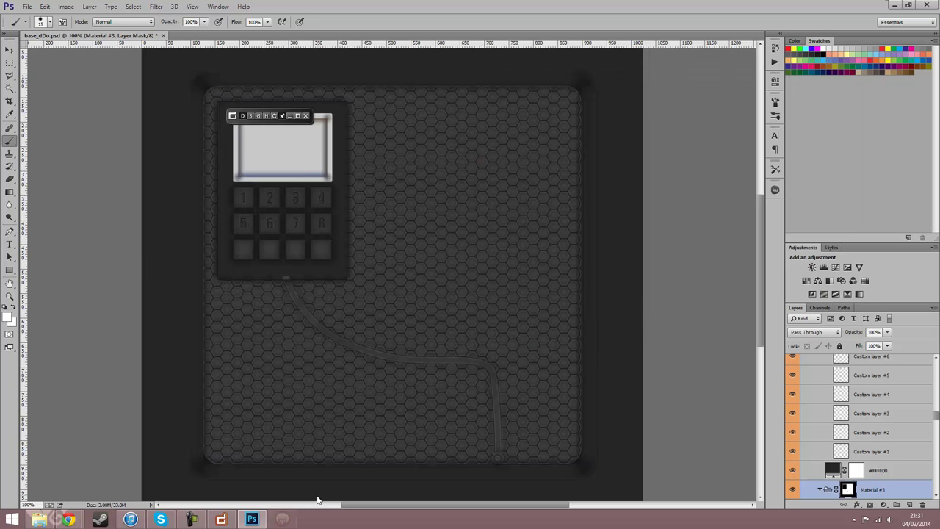
{"action": "left_click_drag", "start_coordinate": [181, 109], "coordinate": [167, 138]}
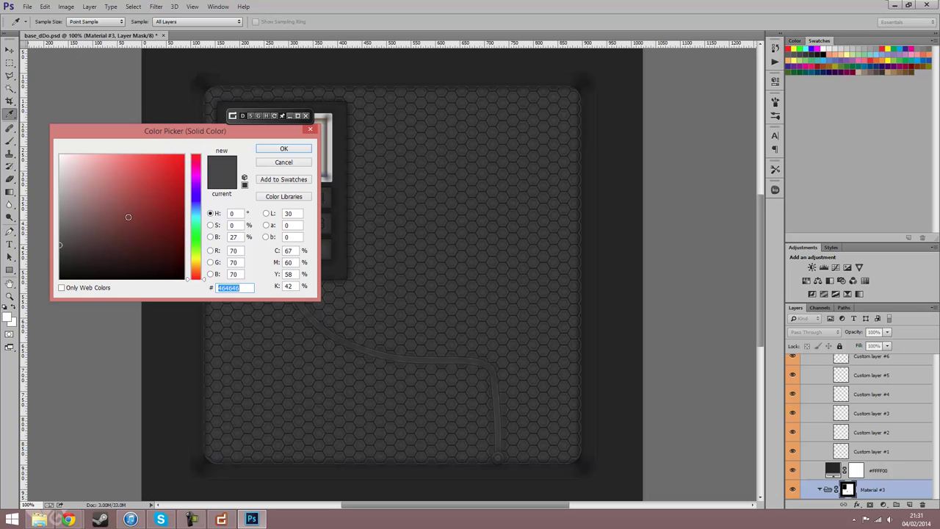
{"action": "left_click_drag", "start_coordinate": [142, 219], "coordinate": [125, 195]}
{"action": "left_click", "coordinate": [199, 219]}
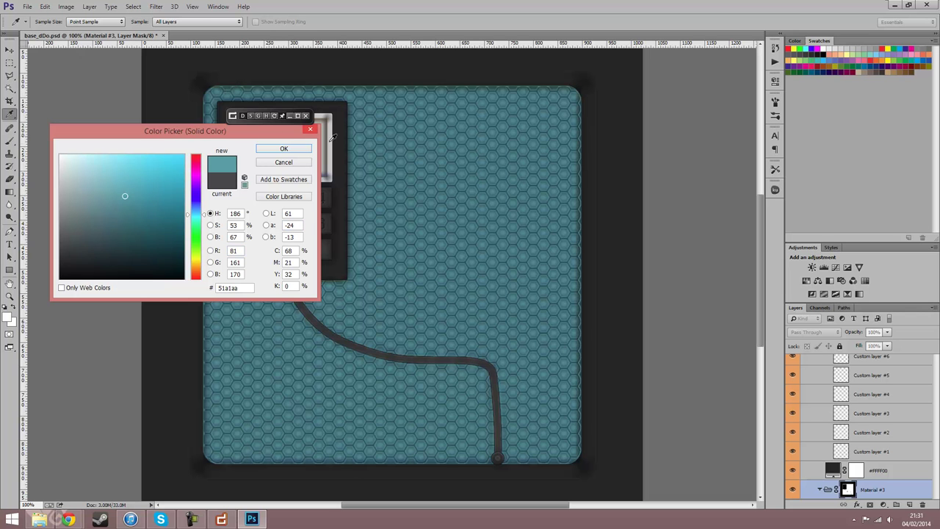
{"action": "left_click", "coordinate": [283, 149]}
{"action": "left_click_drag", "start_coordinate": [659, 229], "coordinate": [567, 241]}
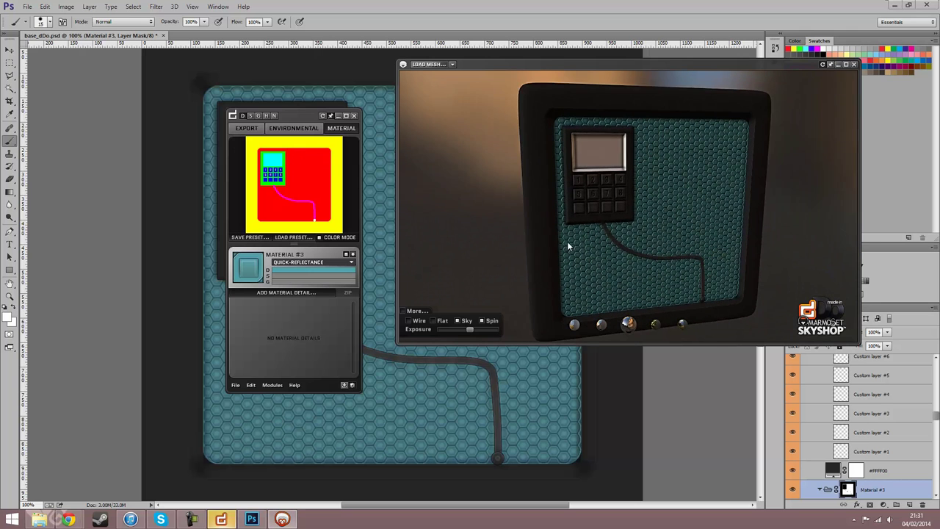
Change the hexagon surface's diffuse colour to the muted teal 668f94 and check it on the crate in the 3D preview
{"action": "left_click", "coordinate": [317, 269]}
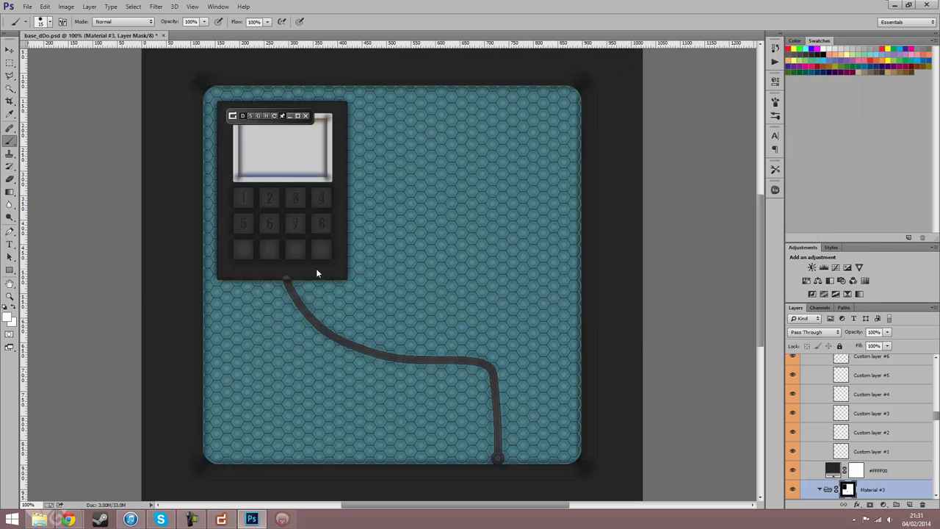
{"action": "left_click", "coordinate": [110, 186]}
{"action": "left_click_drag", "start_coordinate": [107, 188], "coordinate": [98, 207]}
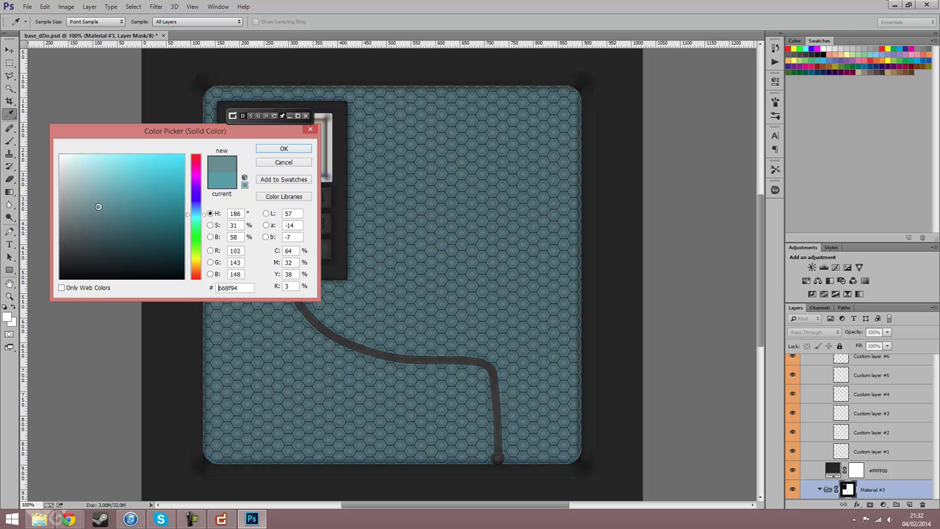
{"action": "left_click", "coordinate": [279, 149]}
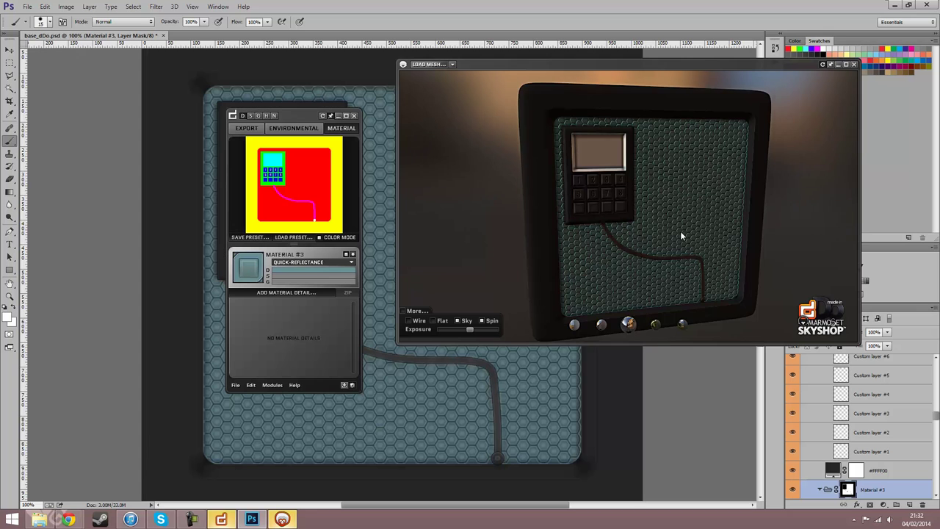
{"action": "left_click_drag", "start_coordinate": [682, 242], "coordinate": [692, 236]}
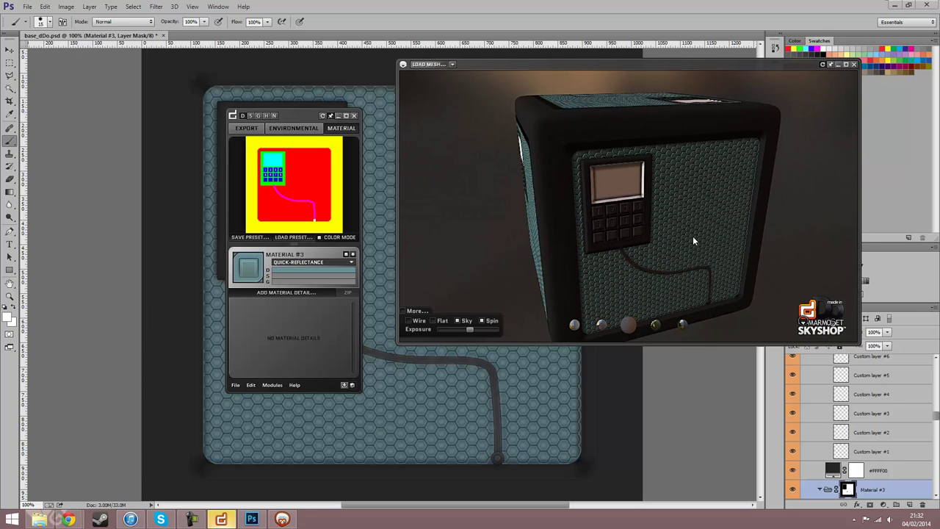
Select the material of the mask's cyan screen area, set its diffuse colour to bright red, and check it in the 3D preview
{"action": "left_click", "coordinate": [271, 168]}
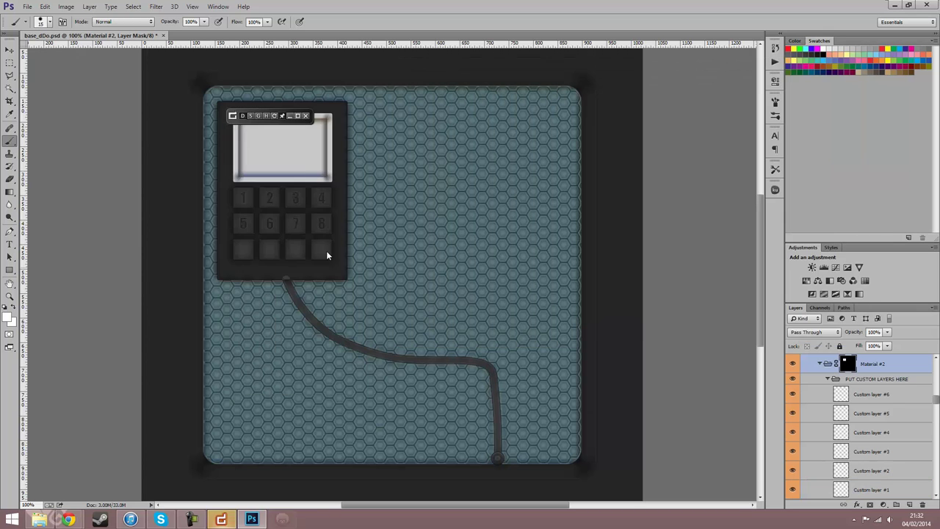
{"action": "left_click_drag", "start_coordinate": [168, 176], "coordinate": [181, 170]}
{"action": "left_click_drag", "start_coordinate": [184, 131], "coordinate": [251, 275]}
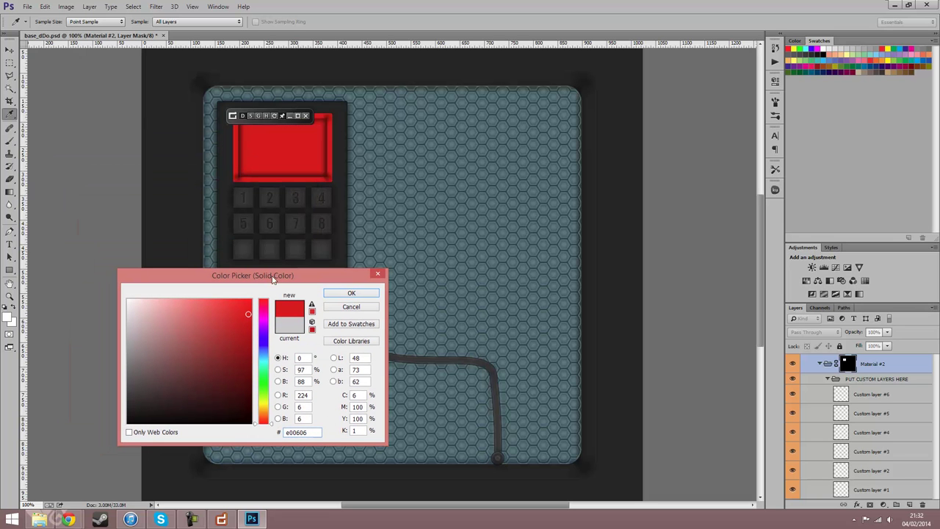
{"action": "left_click_drag", "start_coordinate": [243, 314], "coordinate": [246, 311]}
{"action": "key", "text": "Return"}
{"action": "mouse_move", "coordinate": [615, 234]}
{"action": "left_mouse_down"}
{"action": "mouse_move", "coordinate": [598, 226]}
{"action": "mouse_move", "coordinate": [609, 227]}
{"action": "left_mouse_up"}
{"action": "scroll", "coordinate": [618, 235], "scroll_direction": "up", "scroll_amount": 5}
{"action": "scroll", "coordinate": [617, 242], "scroll_direction": "down", "scroll_amount": 3}
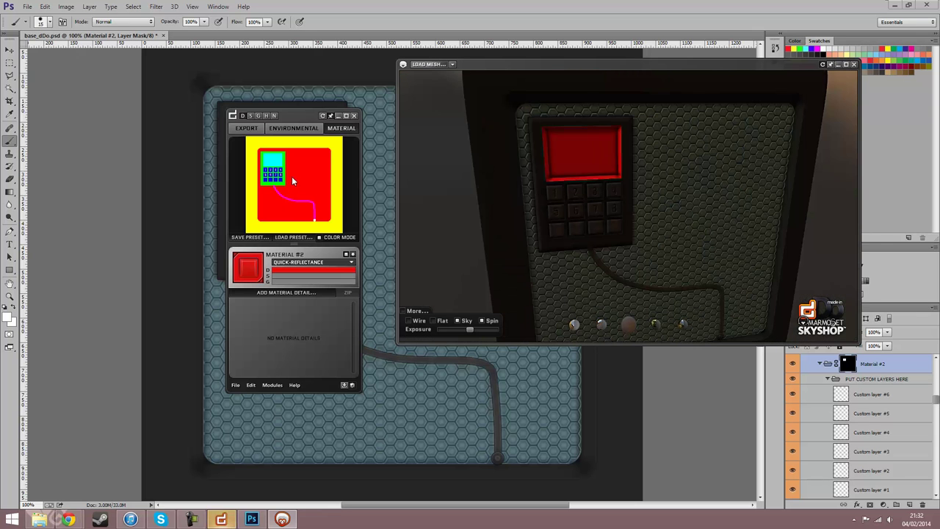
Select the material of the keypad numbers in the mask, set its diffuse colour to red e52424, and check it in the 3D preview
{"action": "scroll", "coordinate": [301, 171], "scroll_direction": "up", "scroll_amount": 3}
{"action": "scroll", "coordinate": [267, 176], "scroll_direction": "up", "scroll_amount": 4}
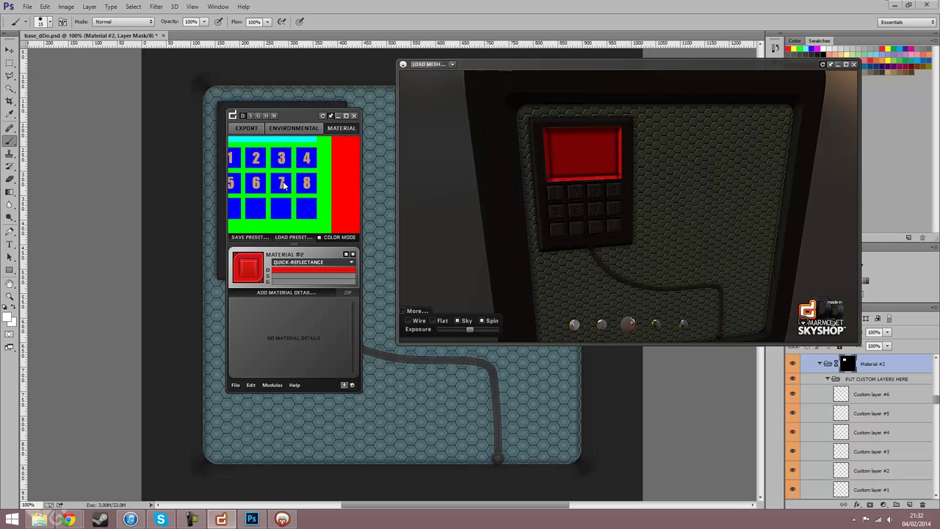
{"action": "left_click", "coordinate": [281, 187]}
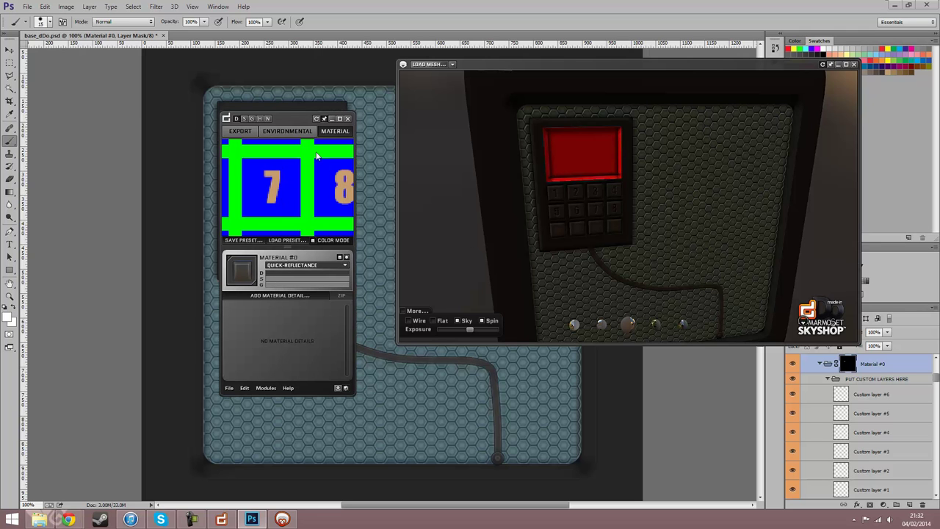
{"action": "left_click_drag", "start_coordinate": [292, 119], "coordinate": [282, 125]}
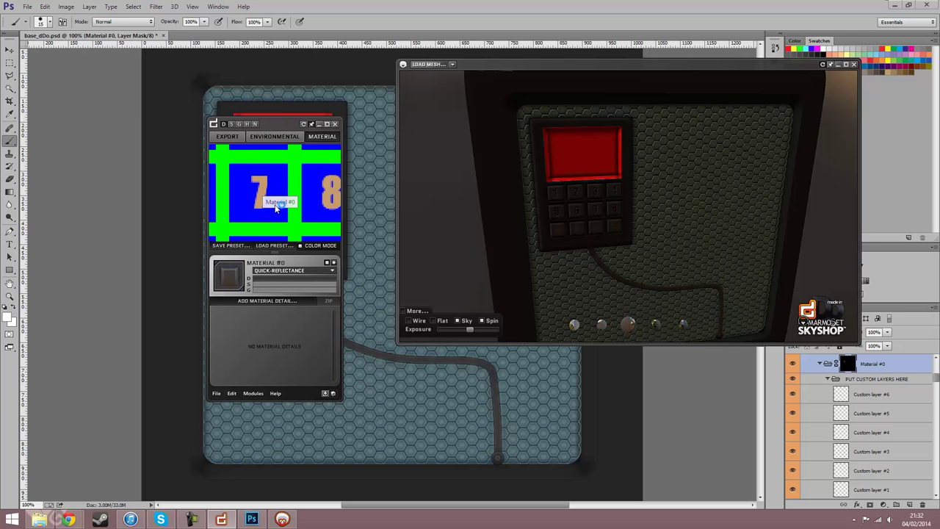
{"action": "left_click", "coordinate": [267, 280]}
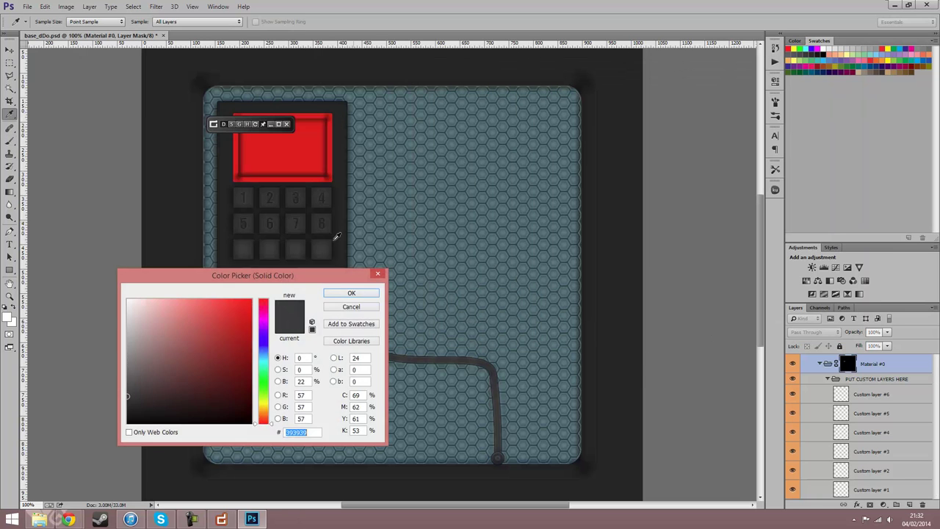
{"action": "mouse_move", "coordinate": [220, 328]}
{"action": "left_mouse_down"}
{"action": "mouse_move", "coordinate": [230, 298]}
{"action": "mouse_move", "coordinate": [242, 306]}
{"action": "left_mouse_up"}
{"action": "left_click", "coordinate": [309, 152]}
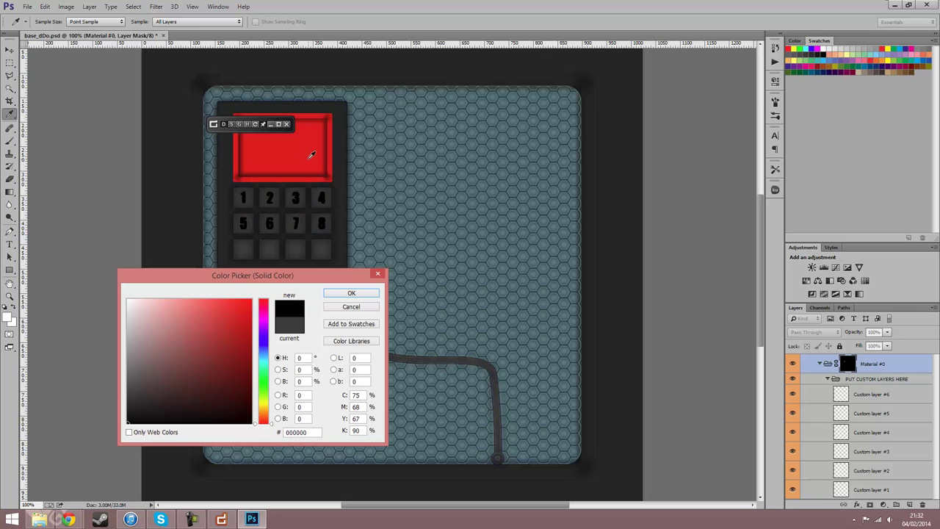
{"action": "left_click", "coordinate": [255, 299]}
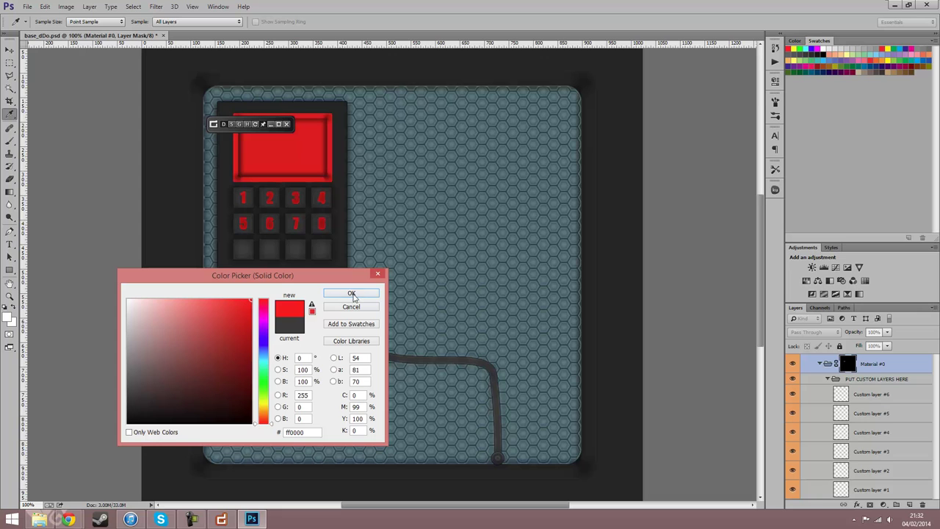
{"action": "left_click", "coordinate": [242, 314]}
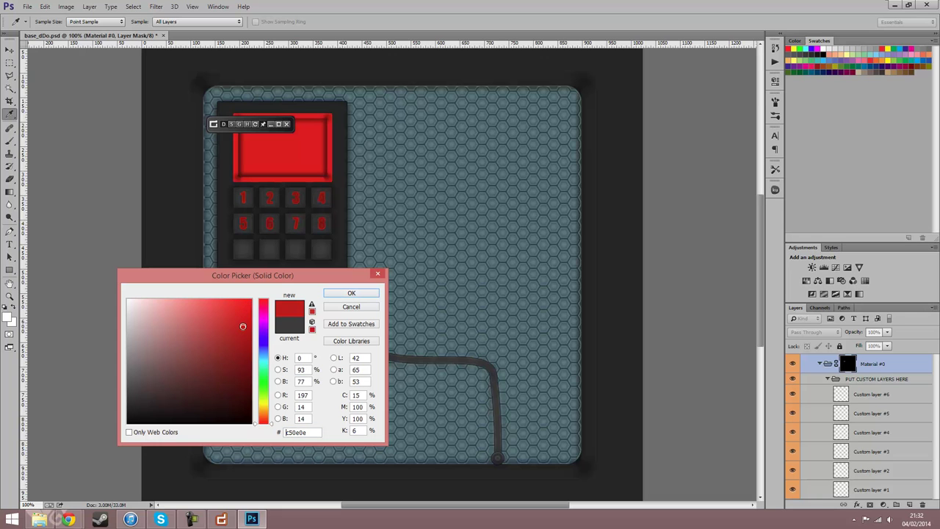
{"action": "left_click_drag", "start_coordinate": [264, 354], "coordinate": [190, 323]}
{"action": "left_click_drag", "start_coordinate": [263, 342], "coordinate": [229, 316]}
{"action": "left_click", "coordinate": [245, 316]}
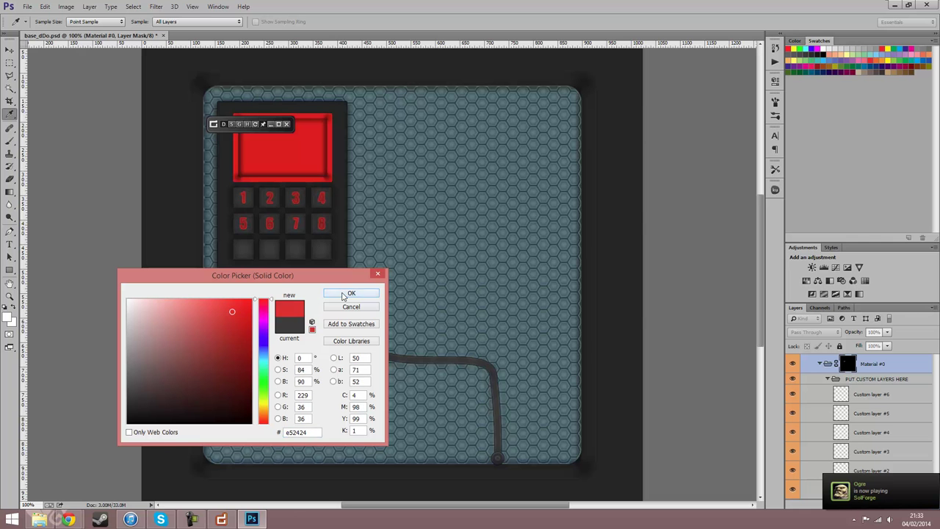
{"action": "left_click", "coordinate": [343, 294]}
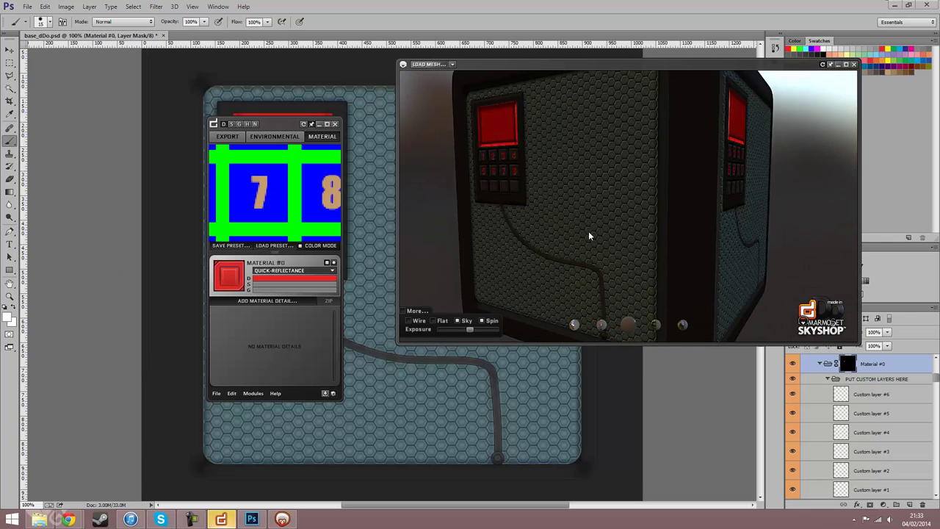
{"action": "scroll", "coordinate": [620, 240], "scroll_direction": "up", "scroll_amount": 5}
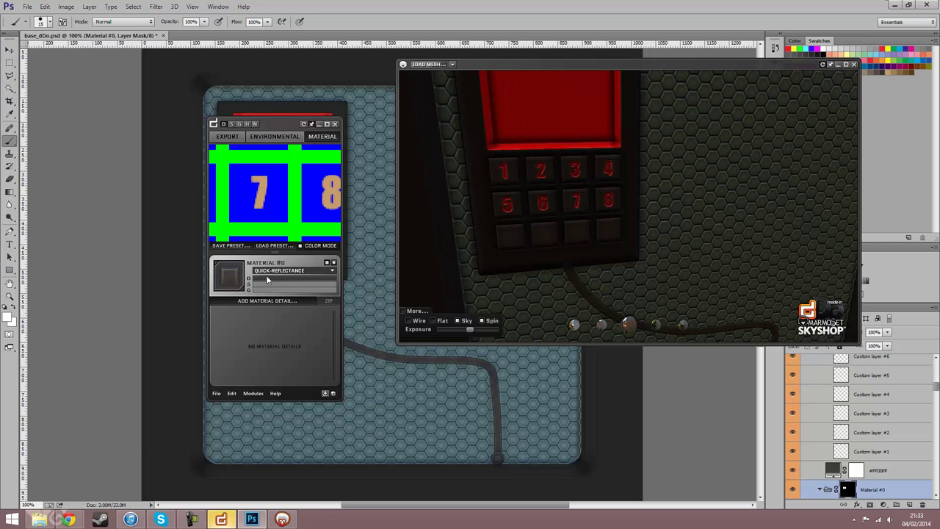
Set the diffuse colour of the keypad buttons' material to grey 7a7a7a and check it in the 3D preview
{"action": "left_click", "coordinate": [333, 271]}
{"action": "left_click_drag", "start_coordinate": [135, 395], "coordinate": [125, 367]}
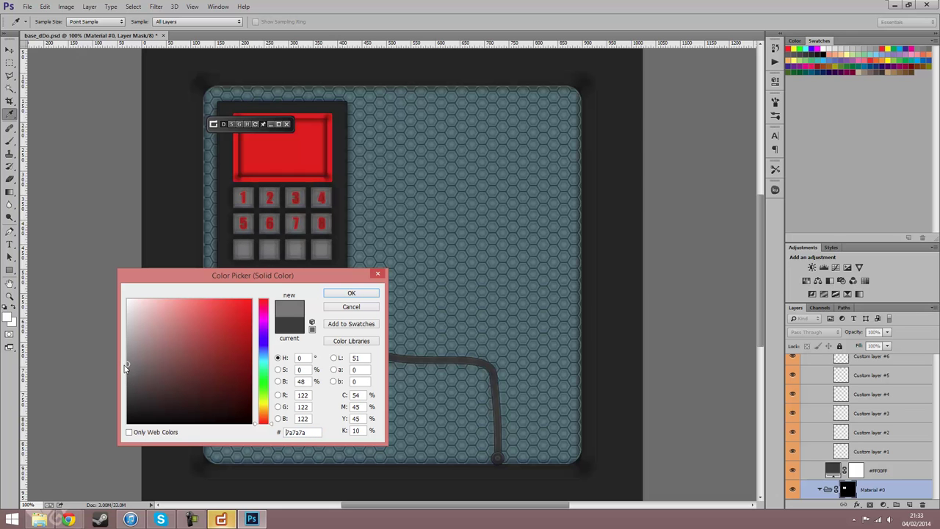
{"action": "left_click", "coordinate": [350, 293]}
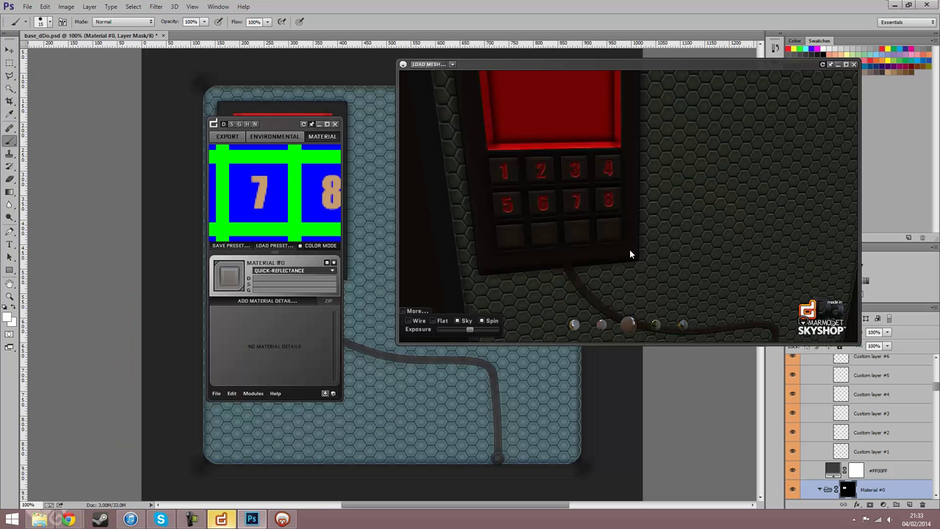
{"action": "mouse_move", "coordinate": [697, 234]}
{"action": "left_mouse_down"}
{"action": "mouse_move", "coordinate": [661, 220]}
{"action": "mouse_move", "coordinate": [693, 220]}
{"action": "left_mouse_up"}
{"action": "scroll", "coordinate": [306, 228], "scroll_direction": "down", "scroll_amount": 3}
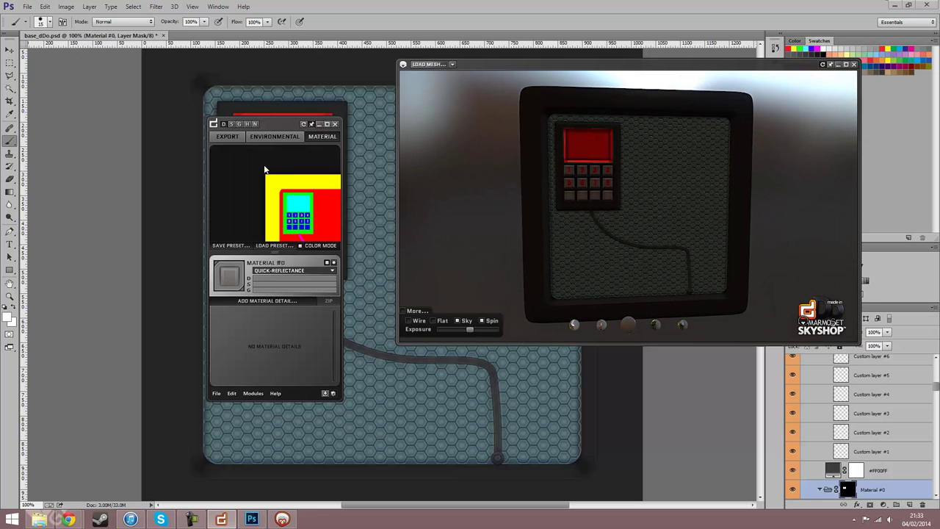
Select the material of the magenta cable in the mask and set its diffuse colour to blue-grey 5b6b6f
{"action": "scroll", "coordinate": [287, 197], "scroll_direction": "up", "scroll_amount": 3}
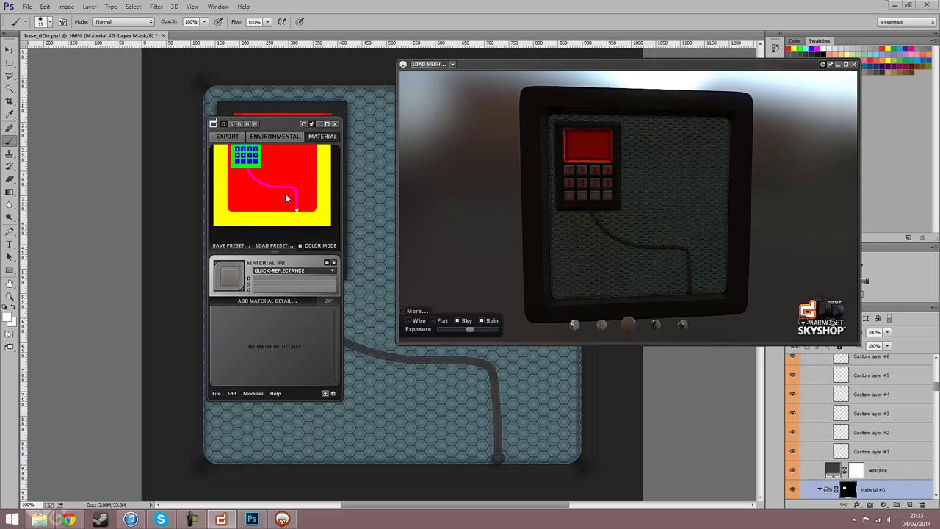
{"action": "scroll", "coordinate": [288, 194], "scroll_direction": "up", "scroll_amount": 2}
{"action": "left_click", "coordinate": [266, 279]}
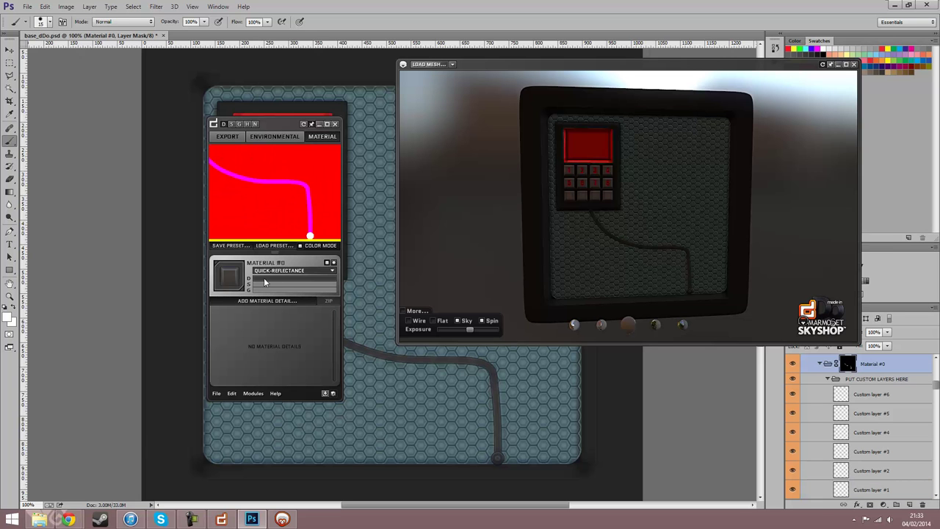
{"action": "left_click_drag", "start_coordinate": [139, 390], "coordinate": [136, 370]}
{"action": "left_click_drag", "start_coordinate": [264, 389], "coordinate": [266, 360]}
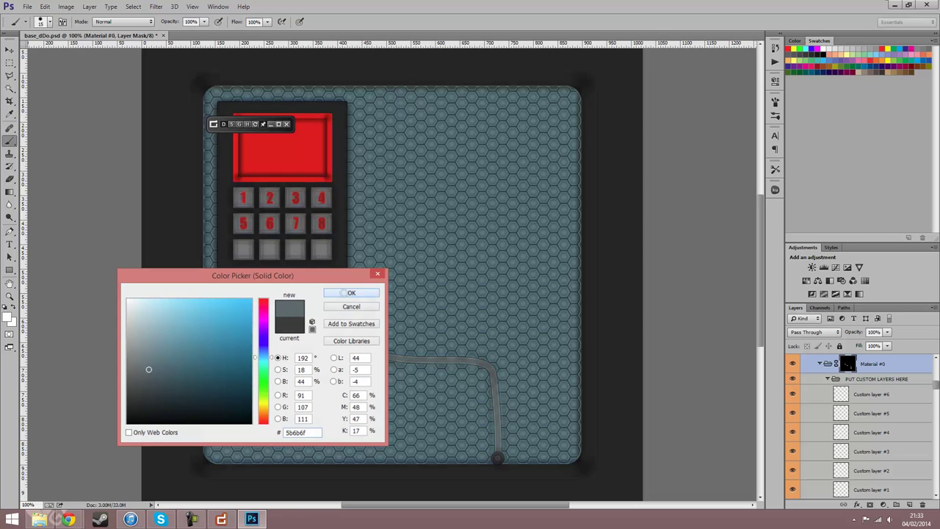
{"action": "left_click", "coordinate": [351, 292]}
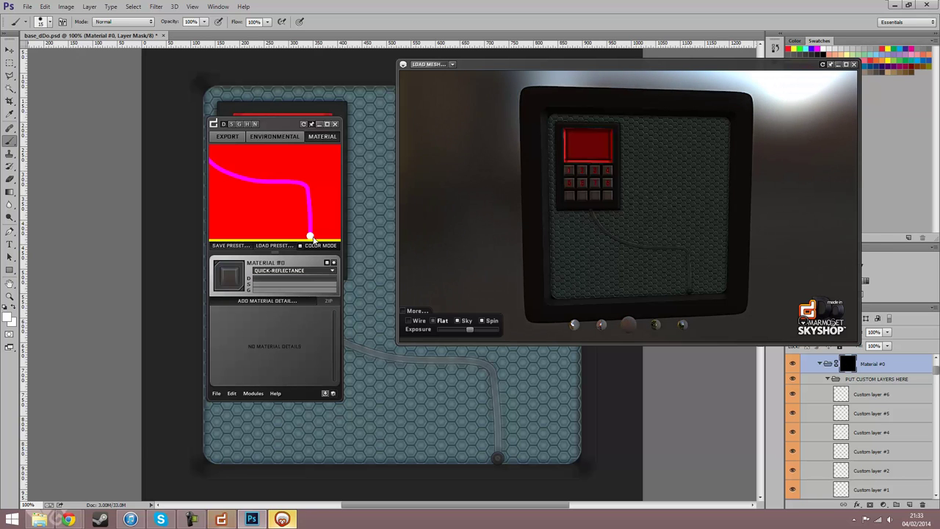
Set the diffuse colour of the mask's white cable-end material to dark blue 29576e and check it in the 3D preview
{"action": "left_click", "coordinate": [275, 277]}
{"action": "mouse_move", "coordinate": [199, 356]}
{"action": "left_mouse_down"}
{"action": "mouse_move", "coordinate": [239, 320]}
{"action": "mouse_move", "coordinate": [218, 377]}
{"action": "mouse_move", "coordinate": [266, 379]}
{"action": "mouse_move", "coordinate": [264, 357]}
{"action": "left_mouse_up"}
{"action": "left_click", "coordinate": [213, 363]}
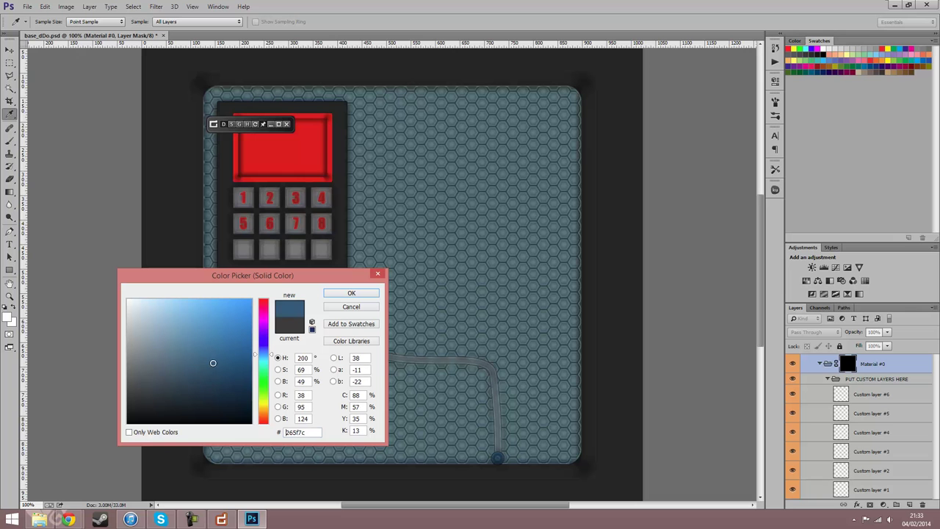
{"action": "left_click_drag", "start_coordinate": [201, 362], "coordinate": [204, 371]}
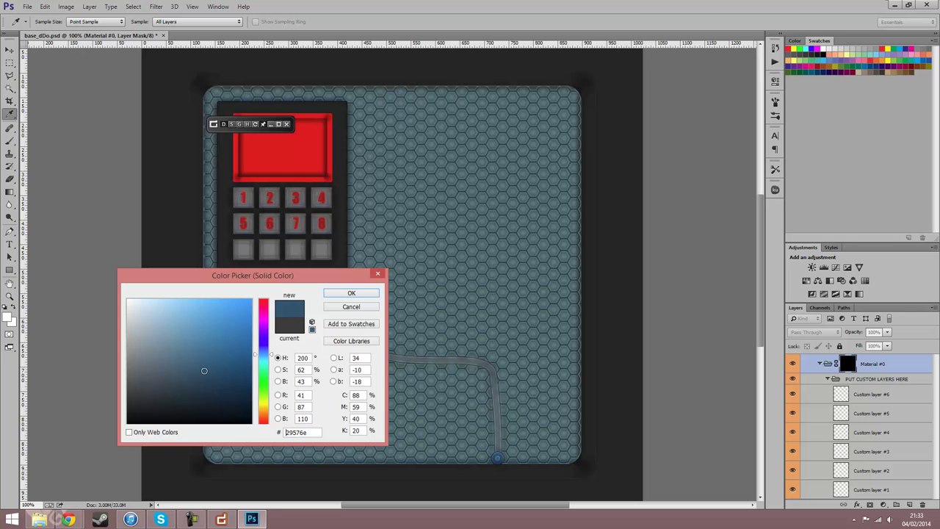
{"action": "left_click", "coordinate": [352, 293]}
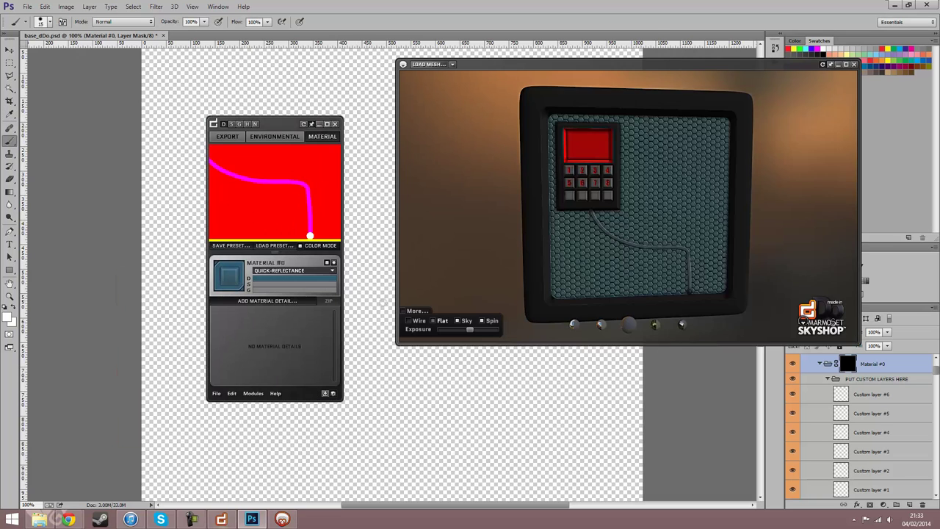
{"action": "left_click_drag", "start_coordinate": [610, 270], "coordinate": [623, 248]}
{"action": "scroll", "coordinate": [624, 245], "scroll_direction": "up", "scroll_amount": 5}
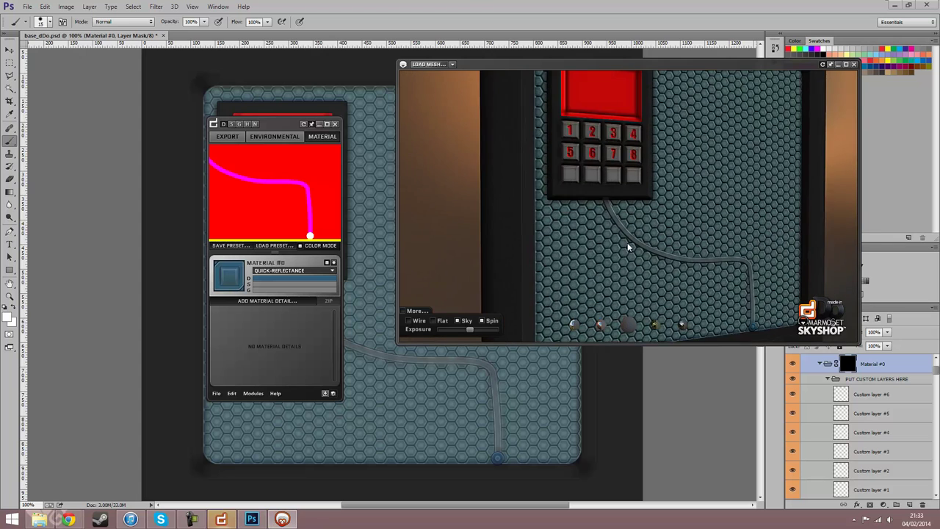
{"action": "left_click_drag", "start_coordinate": [633, 170], "coordinate": [636, 212]}
{"action": "scroll", "coordinate": [289, 182], "scroll_direction": "down", "scroll_amount": 3}
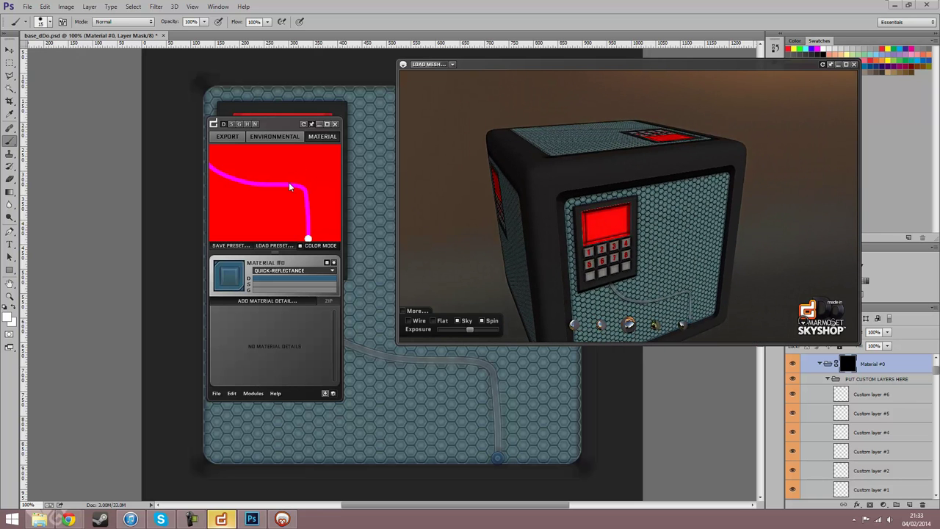
Select the material of the mask's yellow outer frame and set its diffuse colour to blue-grey 7a868b
{"action": "scroll", "coordinate": [290, 184], "scroll_direction": "down", "scroll_amount": 2}
{"action": "left_click", "coordinate": [292, 183]}
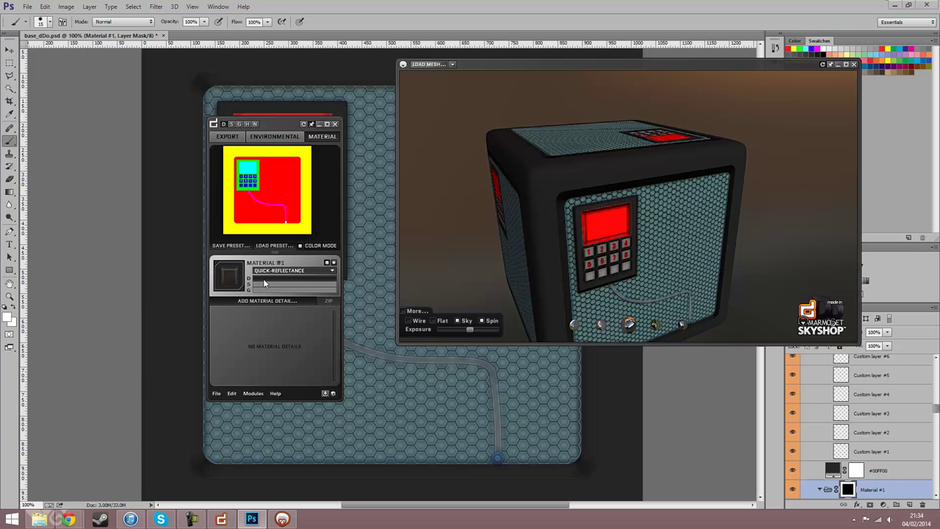
{"action": "left_click", "coordinate": [309, 282]}
{"action": "mouse_move", "coordinate": [132, 385]}
{"action": "left_mouse_down"}
{"action": "mouse_move", "coordinate": [128, 347]}
{"action": "mouse_move", "coordinate": [130, 358]}
{"action": "left_mouse_up"}
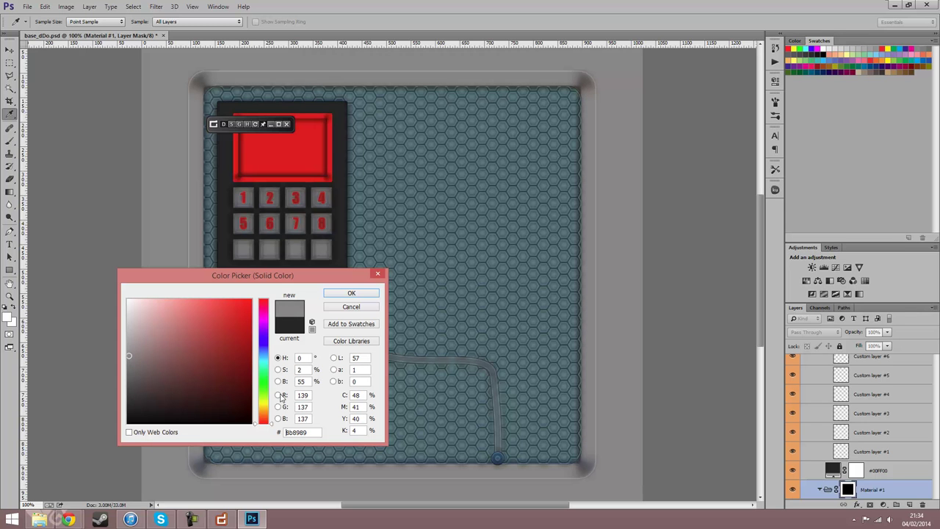
{"action": "left_click_drag", "start_coordinate": [263, 388], "coordinate": [263, 356]}
{"action": "left_click_drag", "start_coordinate": [131, 359], "coordinate": [140, 352]}
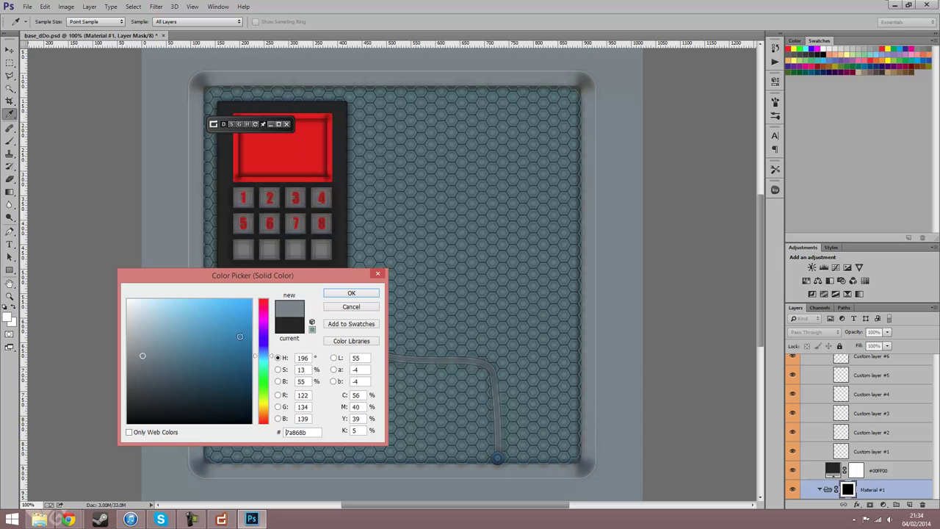
{"action": "left_click", "coordinate": [350, 293]}
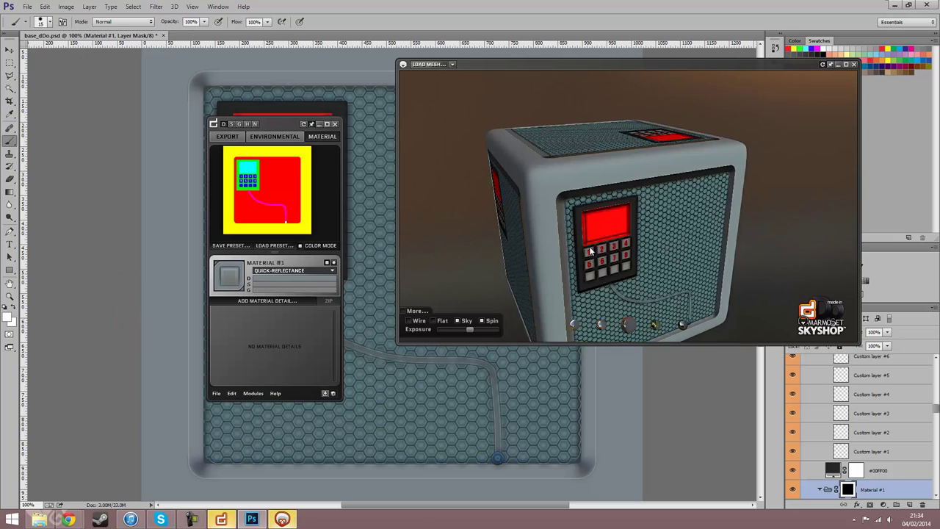
Inspect the recoloured crate in the 3D preview from different angles and distances, including its frame, keypad and hexagon surface
{"action": "scroll", "coordinate": [625, 226], "scroll_direction": "down", "scroll_amount": 5}
{"action": "scroll", "coordinate": [648, 222], "scroll_direction": "up", "scroll_amount": 2}
{"action": "left_click_drag", "start_coordinate": [647, 232], "coordinate": [671, 210]}
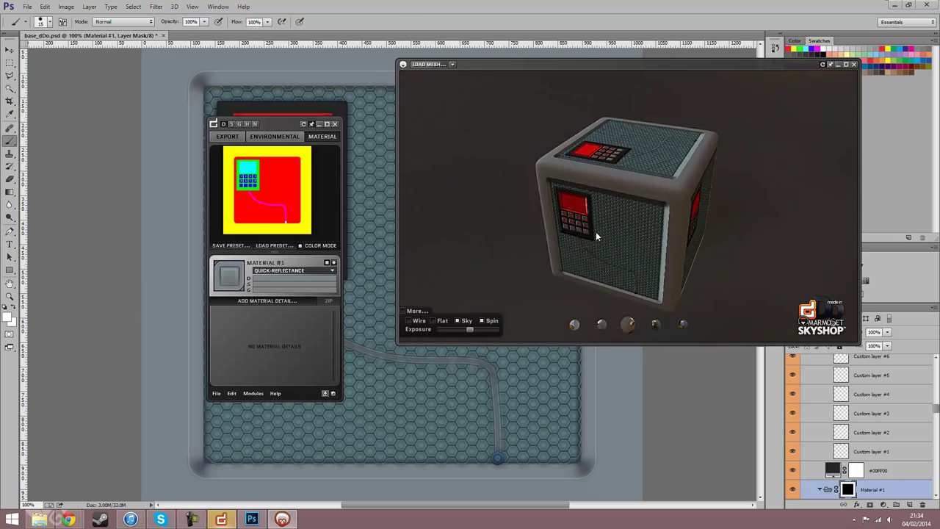
{"action": "scroll", "coordinate": [609, 220], "scroll_direction": "down", "scroll_amount": 3}
{"action": "scroll", "coordinate": [614, 225], "scroll_direction": "up", "scroll_amount": 6}
{"action": "scroll", "coordinate": [633, 243], "scroll_direction": "up", "scroll_amount": 3}
{"action": "scroll", "coordinate": [633, 230], "scroll_direction": "down", "scroll_amount": 5}
{"action": "scroll", "coordinate": [633, 229], "scroll_direction": "up", "scroll_amount": 4}
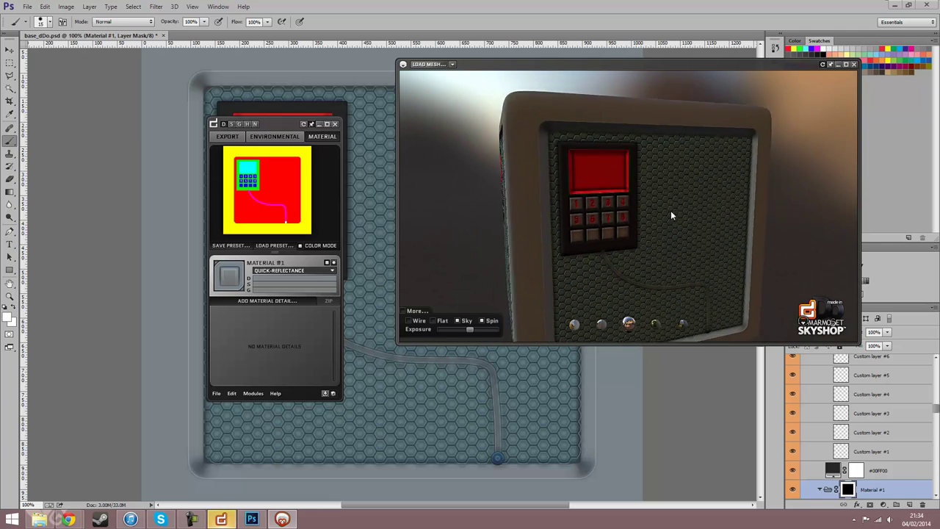
Select the material of the blue keypad buttons in the colour mask
{"action": "scroll", "coordinate": [664, 225], "scroll_direction": "up", "scroll_amount": 4}
{"action": "scroll", "coordinate": [665, 230], "scroll_direction": "up", "scroll_amount": 2}
{"action": "scroll", "coordinate": [665, 230], "scroll_direction": "down", "scroll_amount": 4}
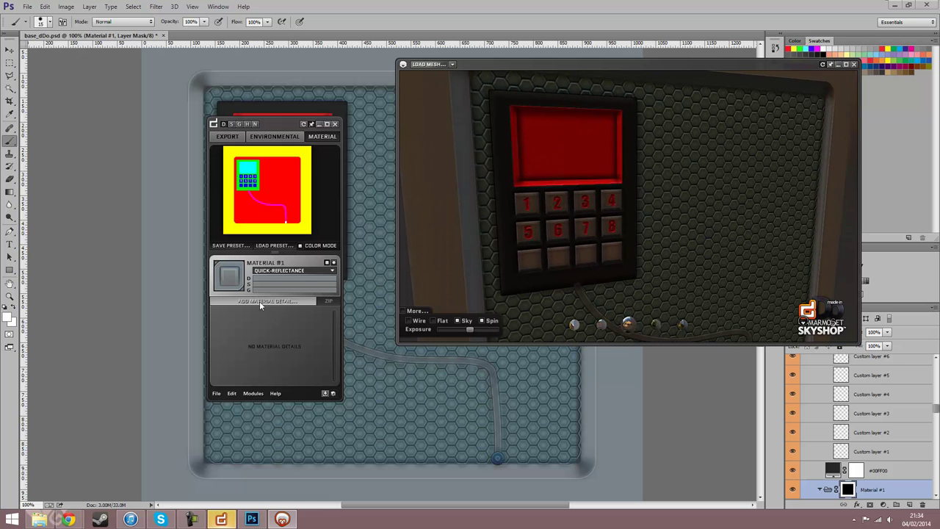
{"action": "scroll", "coordinate": [676, 233], "scroll_direction": "down", "scroll_amount": 3}
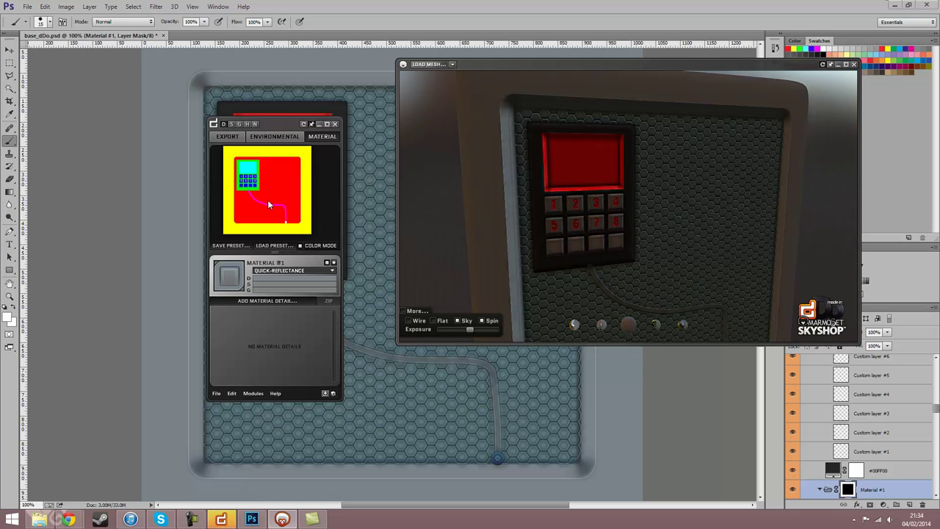
{"action": "scroll", "coordinate": [254, 191], "scroll_direction": "up", "scroll_amount": 3}
{"action": "scroll", "coordinate": [253, 192], "scroll_direction": "up", "scroll_amount": 1}
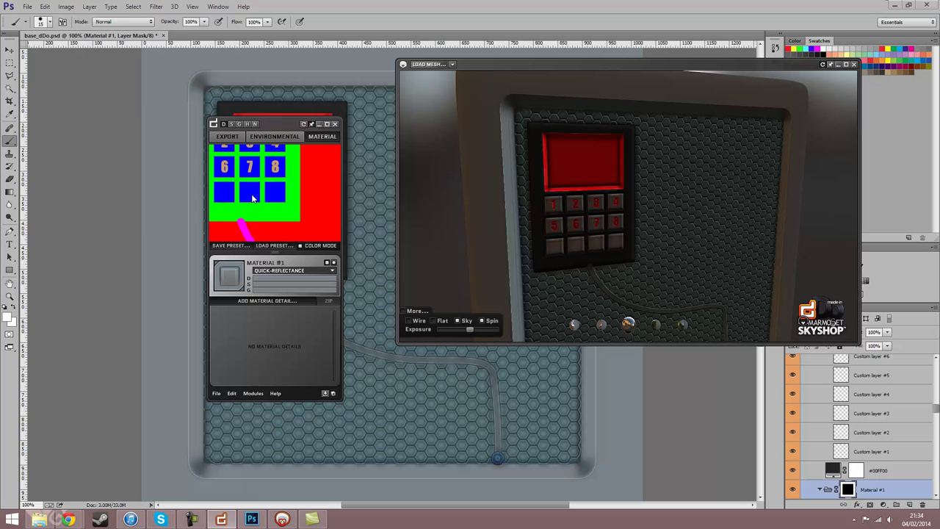
{"action": "left_click", "coordinate": [251, 194]}
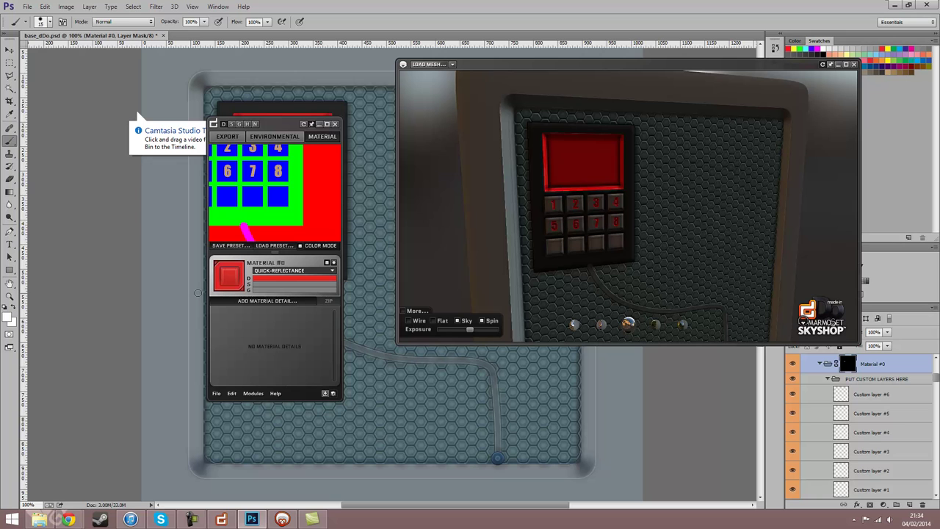
{"action": "mouse_move", "coordinate": [312, 519]}
{"action": "scroll", "coordinate": [296, 209], "scroll_direction": "down", "scroll_amount": 4}
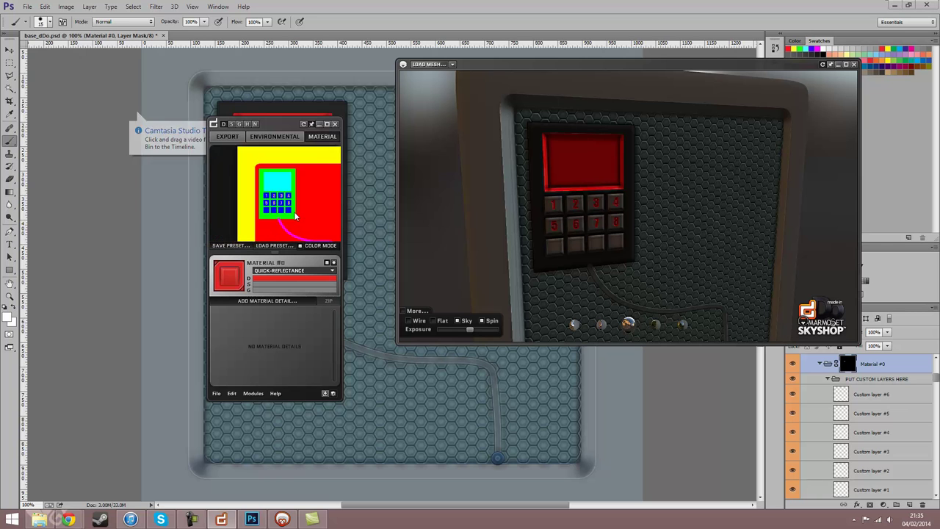
{"action": "scroll", "coordinate": [291, 219], "scroll_direction": "down", "scroll_amount": 2}
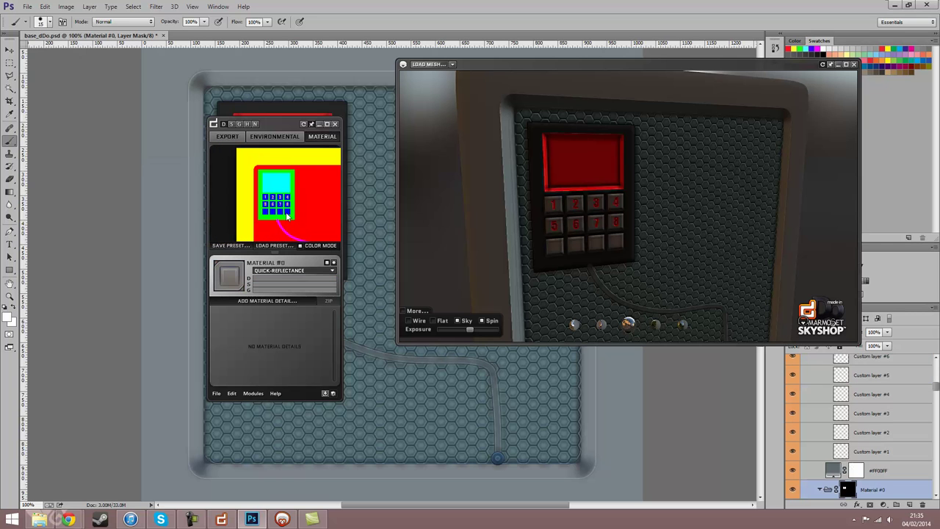
Add the Occlusion material detail to the keypad buttons with exposing level 2 and gamma 100
{"action": "left_click", "coordinate": [265, 301]}
{"action": "left_click_drag", "start_coordinate": [444, 142], "coordinate": [194, 59]}
{"action": "left_click_drag", "start_coordinate": [399, 292], "coordinate": [398, 485]}
{"action": "scroll", "coordinate": [358, 252], "scroll_direction": "down", "scroll_amount": 1}
{"action": "scroll", "coordinate": [359, 251], "scroll_direction": "down", "scroll_amount": 3}
{"action": "scroll", "coordinate": [275, 176], "scroll_direction": "up", "scroll_amount": 4}
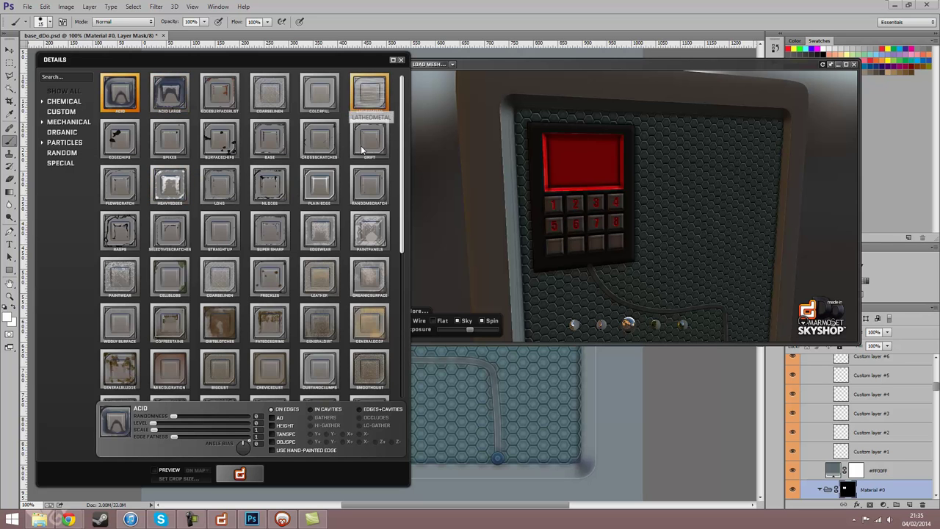
{"action": "left_click_drag", "start_coordinate": [404, 235], "coordinate": [413, 400]}
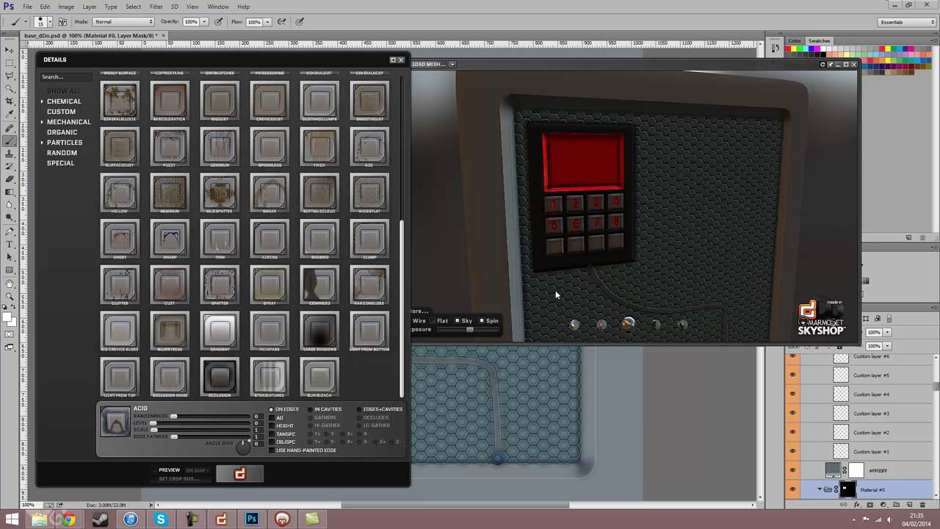
{"action": "left_click", "coordinate": [226, 384]}
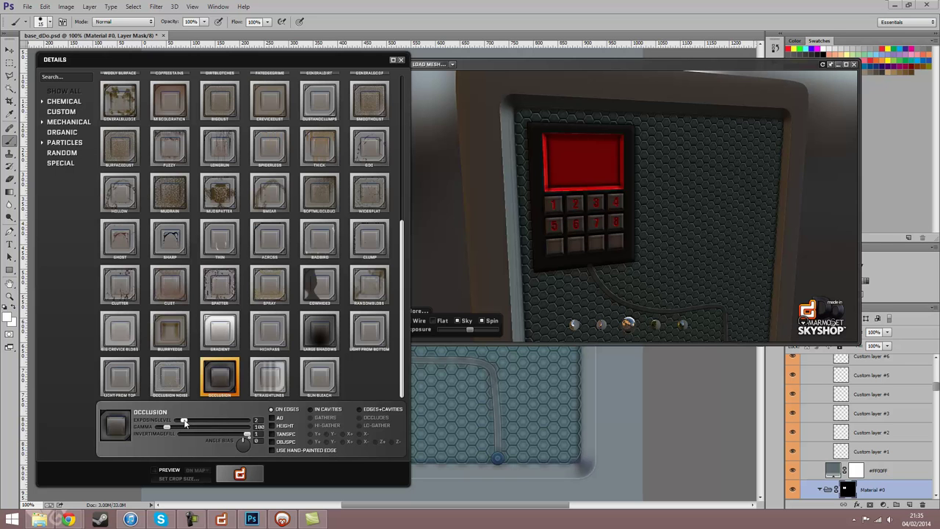
{"action": "left_click", "coordinate": [238, 475]}
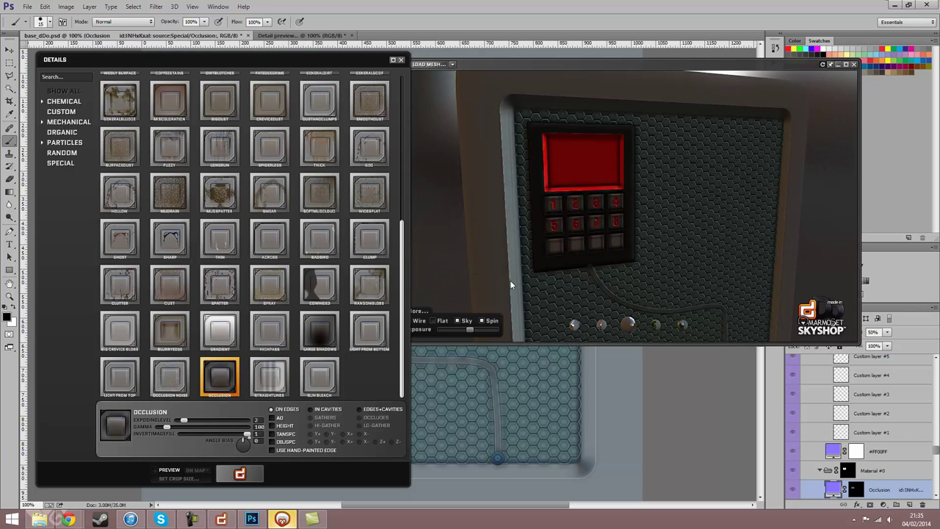
{"action": "left_click", "coordinate": [403, 61]}
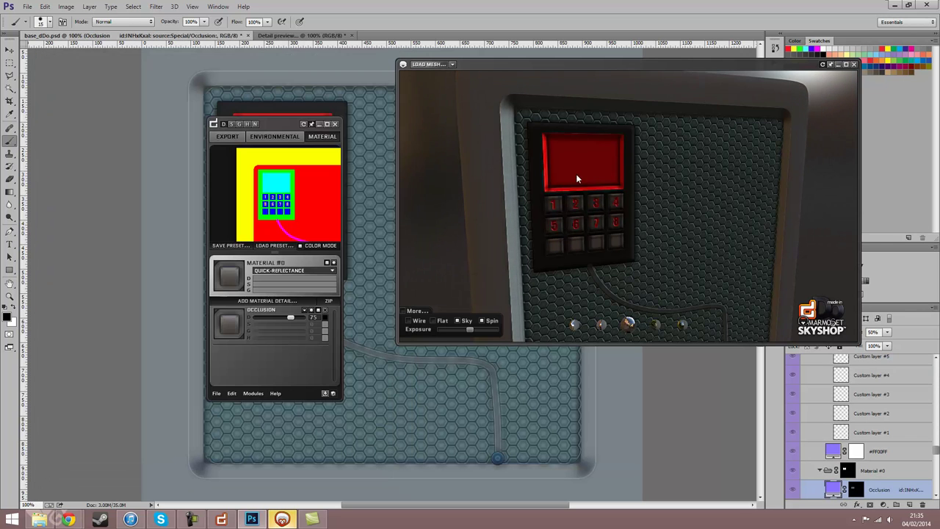
Try different diffuse strengths for the buttons' Occlusion detail against the 3D preview and settle on 35
{"action": "scroll", "coordinate": [647, 242], "scroll_direction": "up", "scroll_amount": 5}
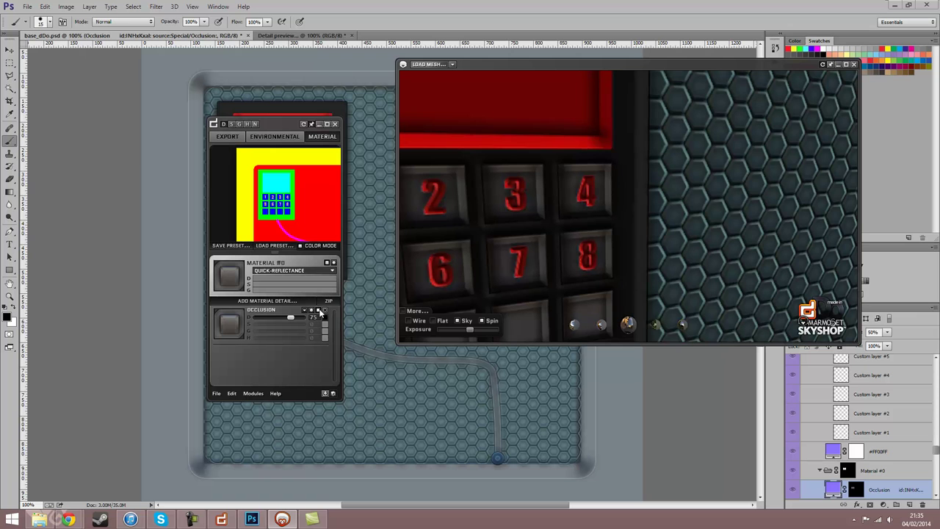
{"action": "left_click_drag", "start_coordinate": [293, 319], "coordinate": [247, 317]}
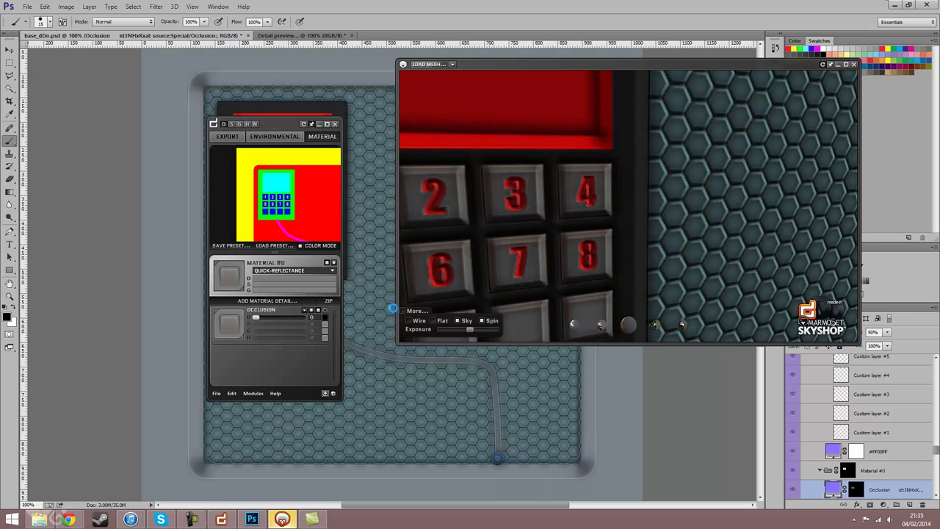
{"action": "left_click_drag", "start_coordinate": [256, 317], "coordinate": [276, 319]}
{"action": "left_click_drag", "start_coordinate": [270, 318], "coordinate": [272, 317]}
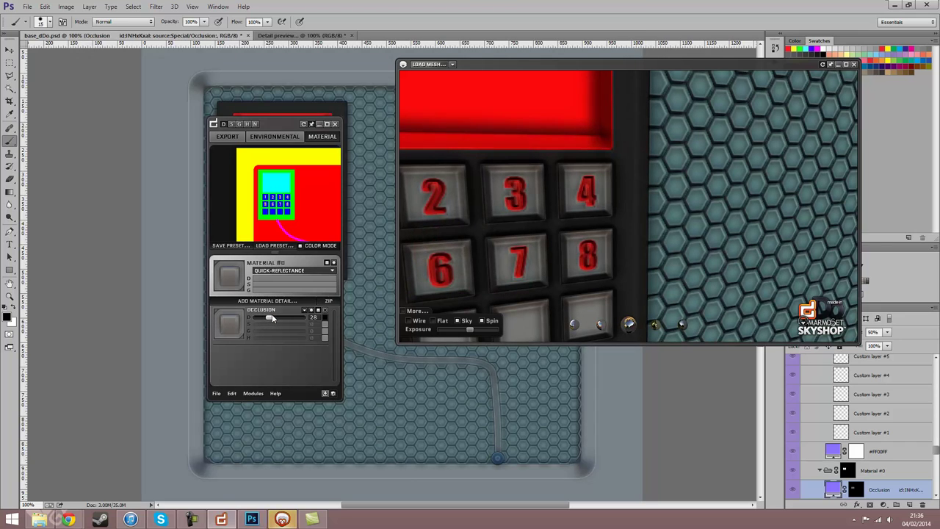
Add a Gradient material detail to the keypad buttons at a 90 degree angle and set its diffuse strength to 50
{"action": "left_click", "coordinate": [269, 302]}
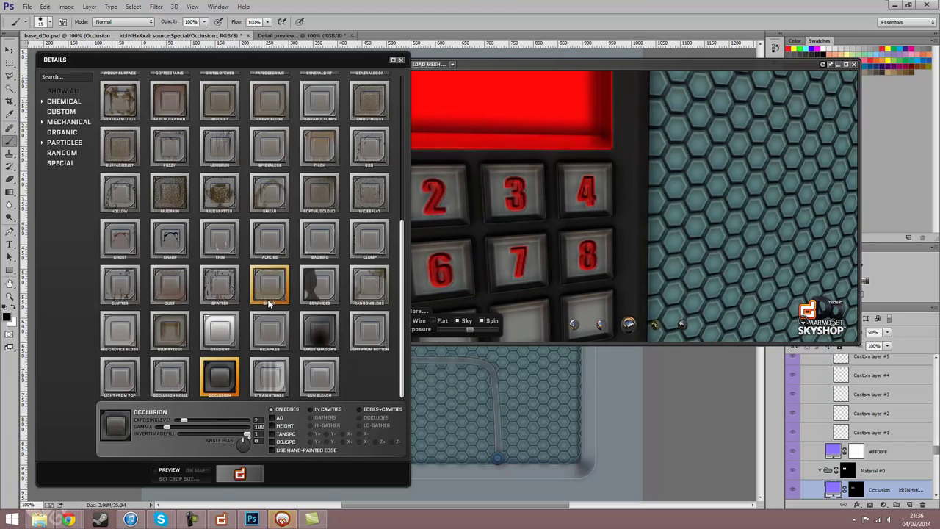
{"action": "left_click", "coordinate": [225, 334]}
{"action": "left_click", "coordinate": [240, 474]}
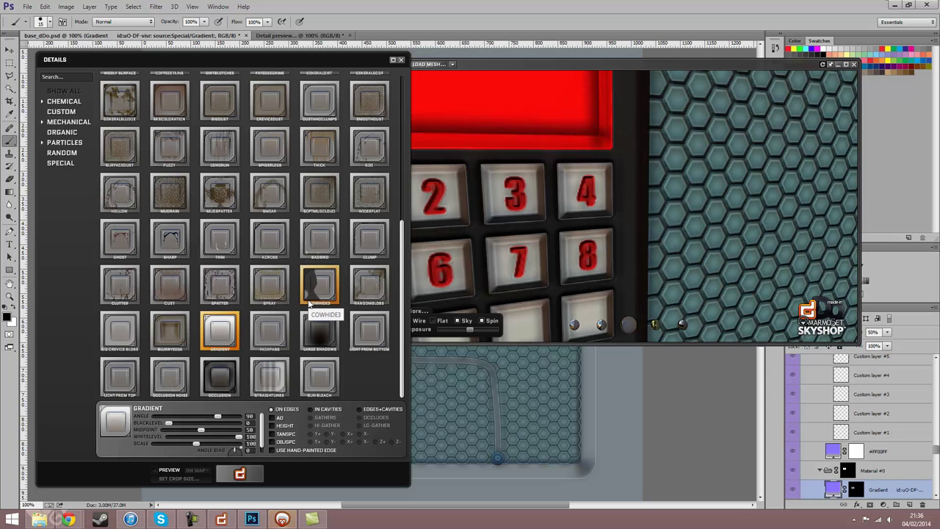
{"action": "left_click", "coordinate": [400, 59]}
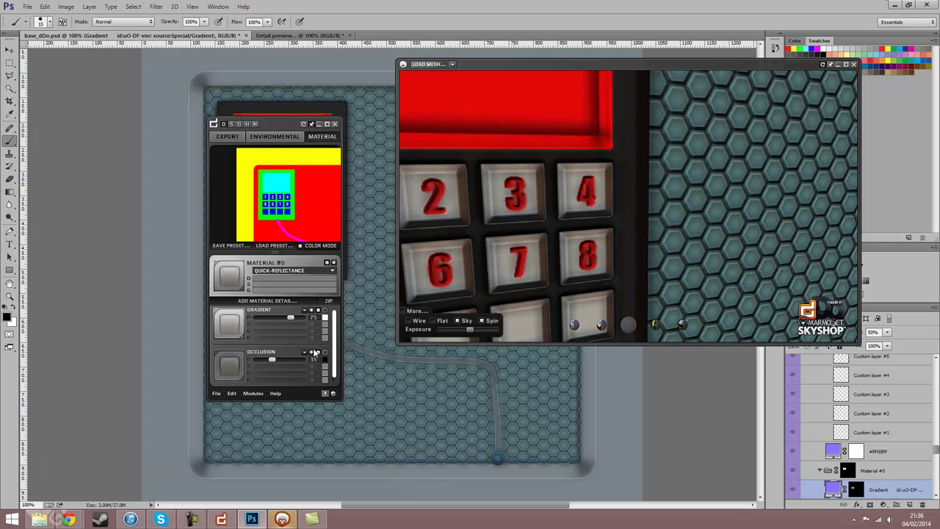
{"action": "mouse_move", "coordinate": [281, 320]}
{"action": "left_mouse_down"}
{"action": "mouse_move", "coordinate": [269, 320]}
{"action": "mouse_move", "coordinate": [278, 319]}
{"action": "left_mouse_up"}
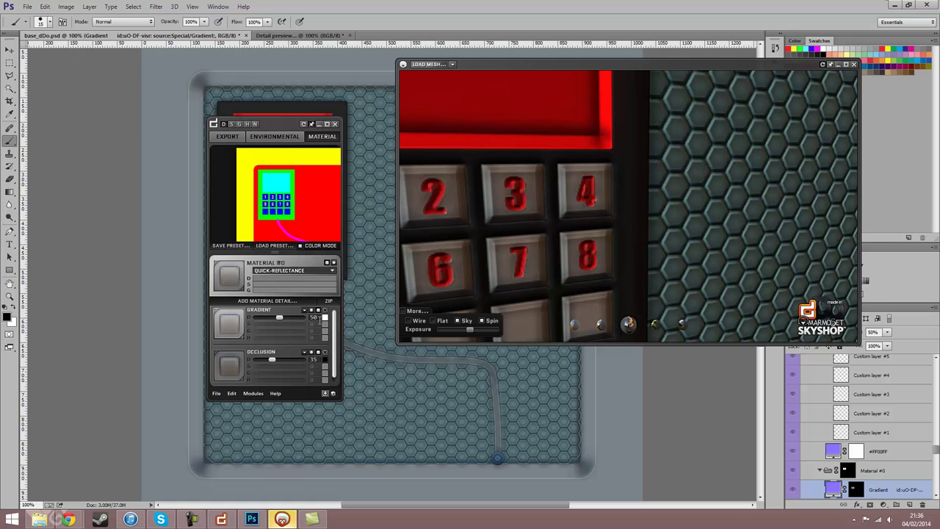
Set the buttons' Gradient detail to light blue 5db4e6 and lower its diffuse strength to 44
{"action": "left_click", "coordinate": [326, 319]}
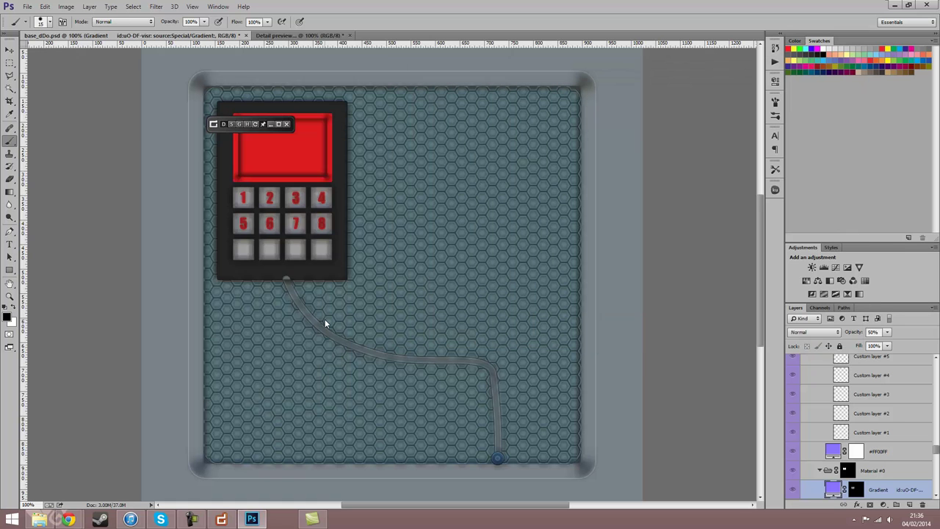
{"action": "left_click", "coordinate": [237, 318]}
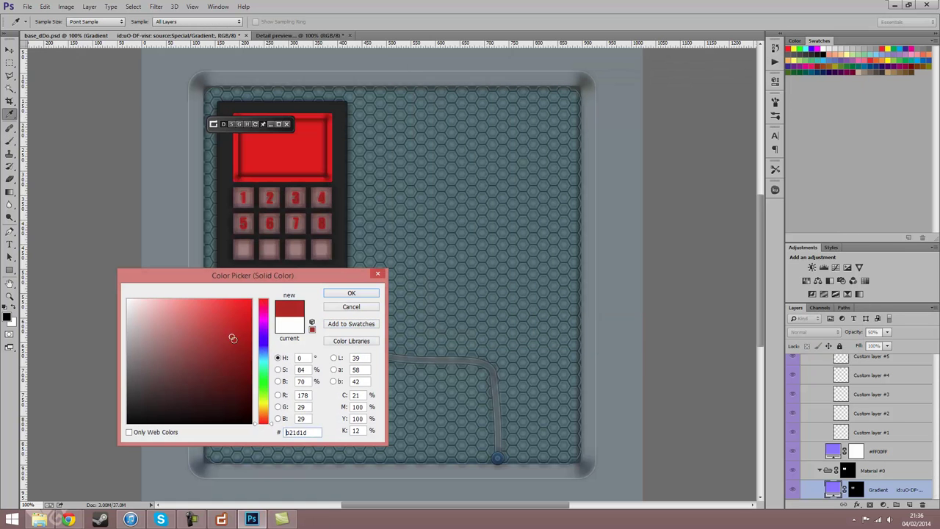
{"action": "mouse_move", "coordinate": [268, 383]}
{"action": "left_mouse_down"}
{"action": "mouse_move", "coordinate": [263, 353]}
{"action": "mouse_move", "coordinate": [186, 312]}
{"action": "left_mouse_up"}
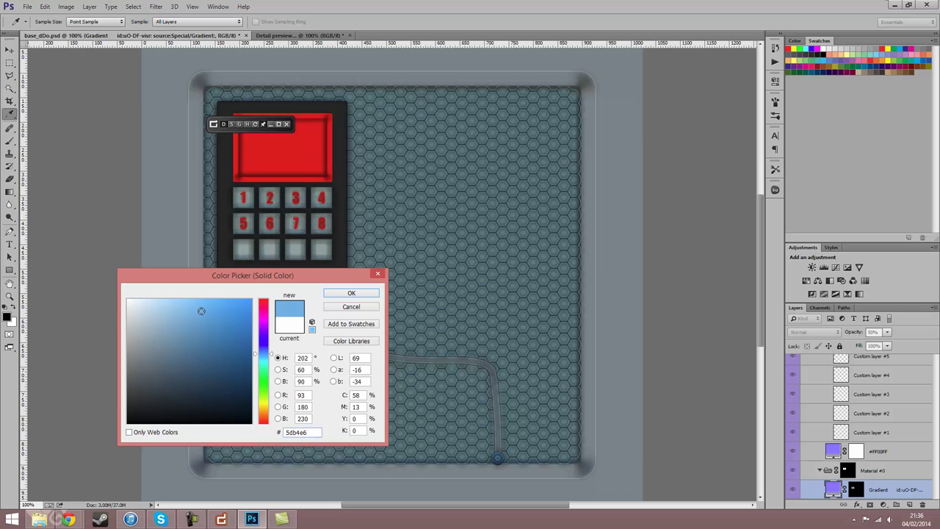
{"action": "left_click", "coordinate": [352, 295]}
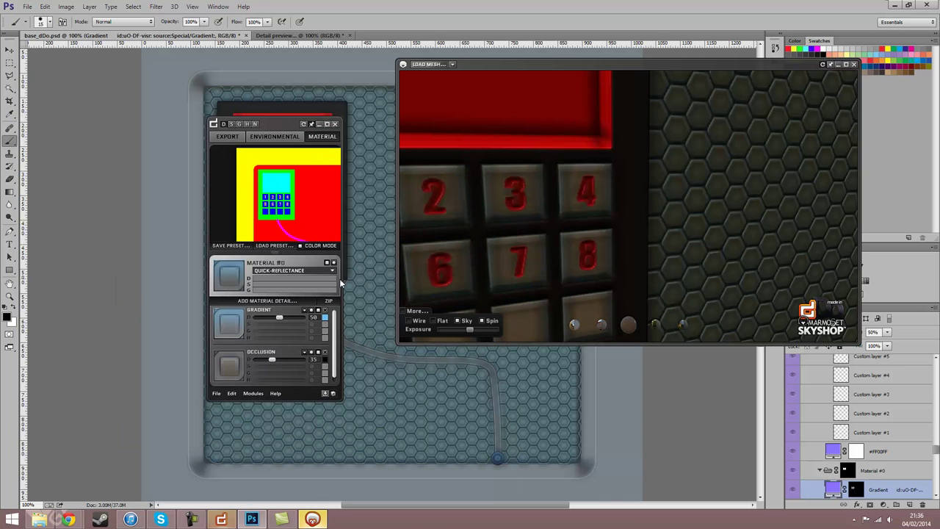
{"action": "left_click_drag", "start_coordinate": [283, 319], "coordinate": [279, 319]}
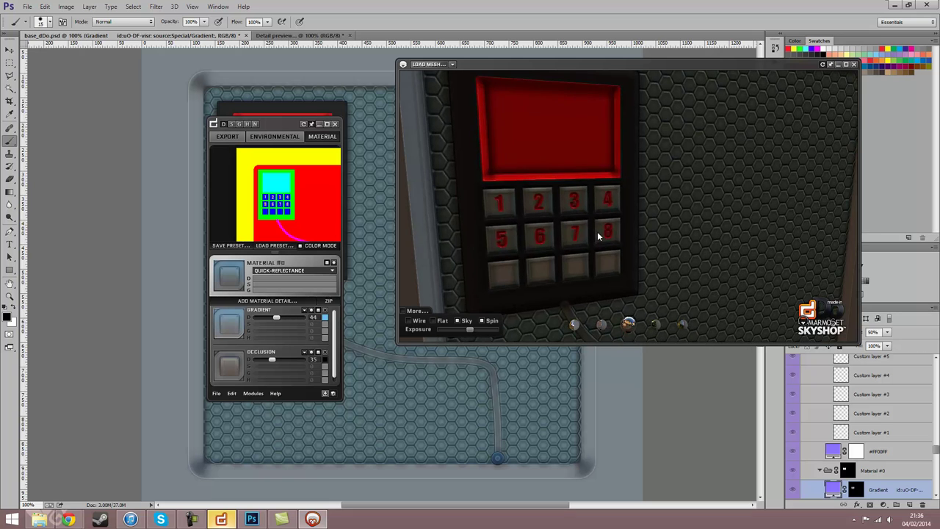
{"action": "left_click_drag", "start_coordinate": [596, 228], "coordinate": [630, 239]}
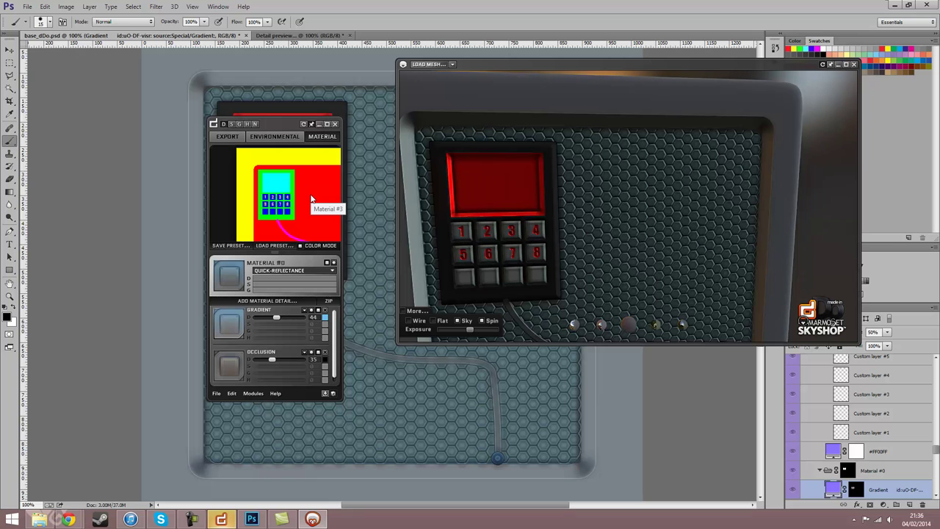
{"action": "left_click_drag", "start_coordinate": [608, 253], "coordinate": [596, 152]}
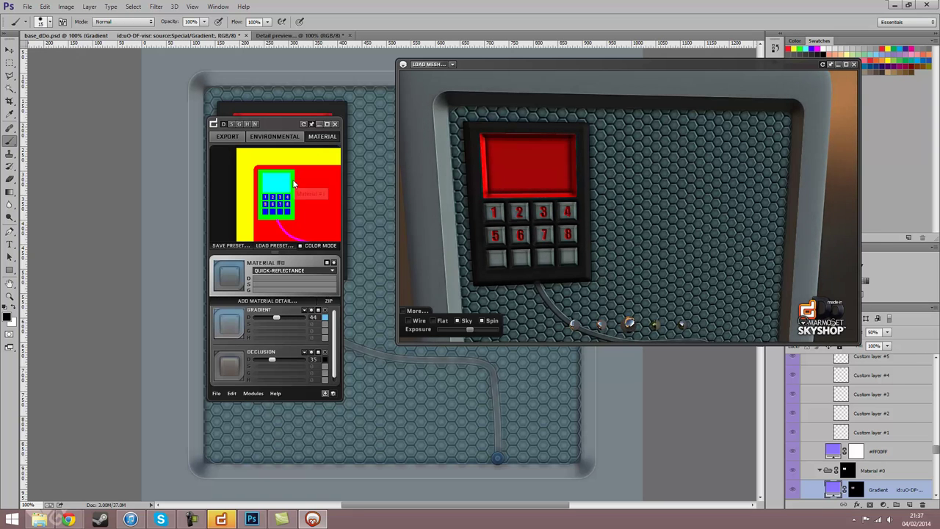
Select the material of the green keypad body in the mask and add a Longrun detail in cavities with gravity pull 7
{"action": "left_click", "coordinate": [298, 232]}
{"action": "left_click", "coordinate": [267, 301]}
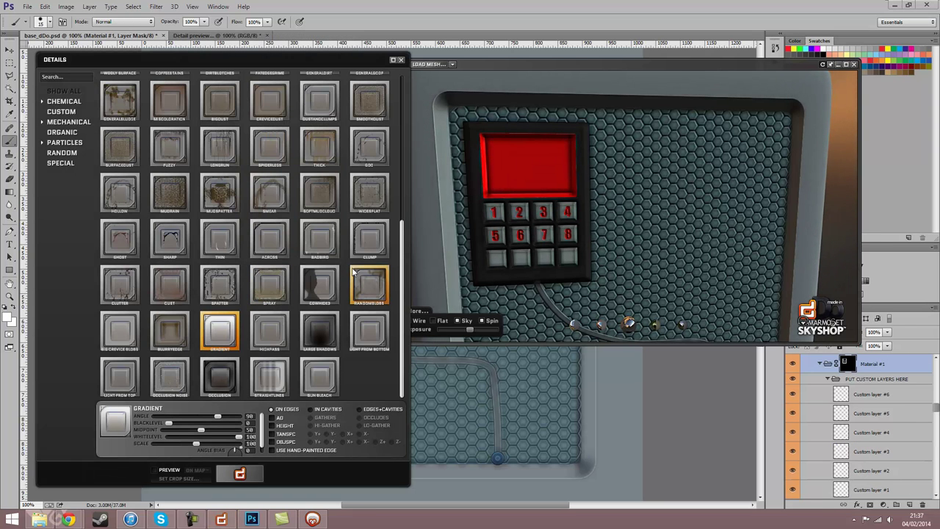
{"action": "left_click", "coordinate": [224, 150]}
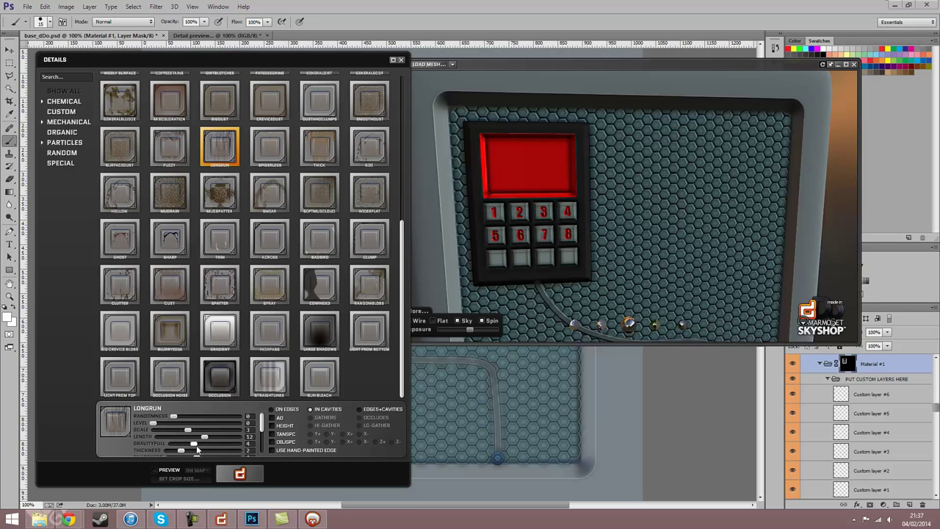
{"action": "left_click", "coordinate": [239, 472]}
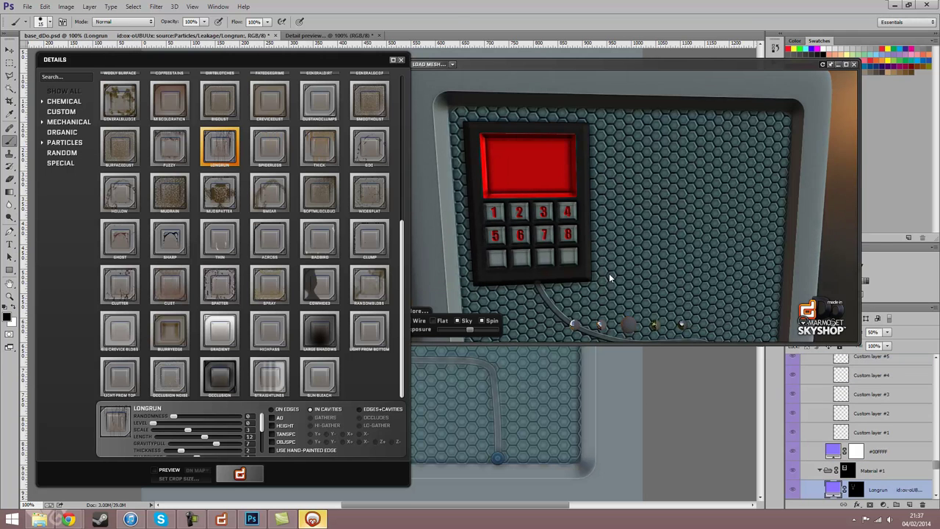
{"action": "left_click", "coordinate": [409, 81]}
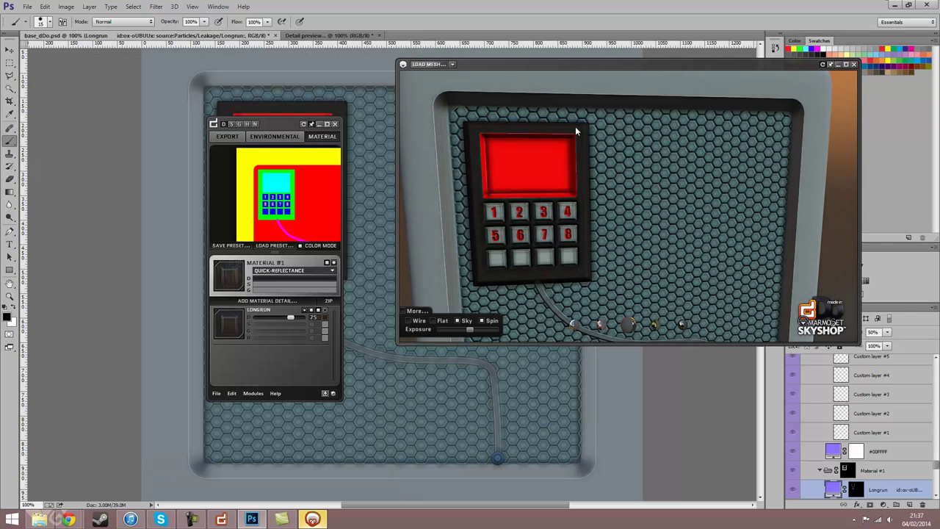
Set the keypad body's Longrun detail to diffuse strength 100 and its diffuse colour to white ffffff
{"action": "left_click_drag", "start_coordinate": [291, 123], "coordinate": [160, 149]}
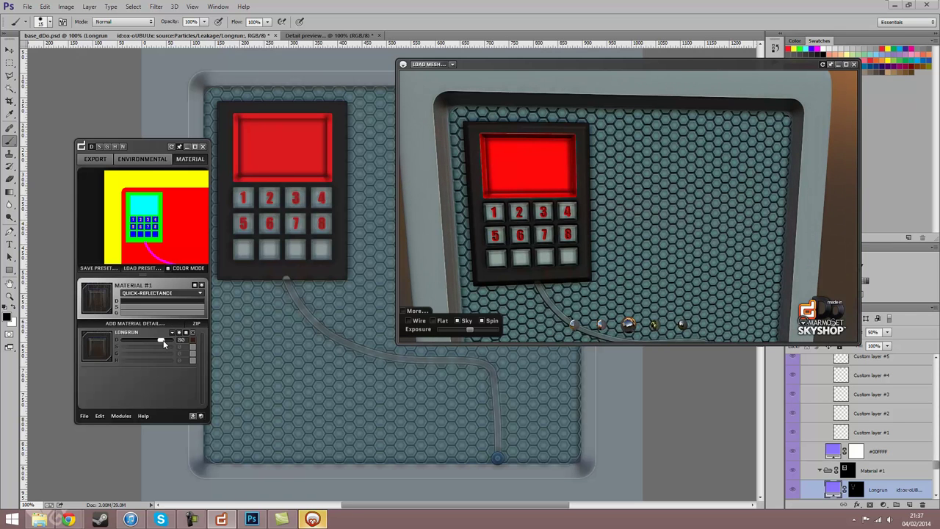
{"action": "left_click_drag", "start_coordinate": [164, 343], "coordinate": [173, 342]}
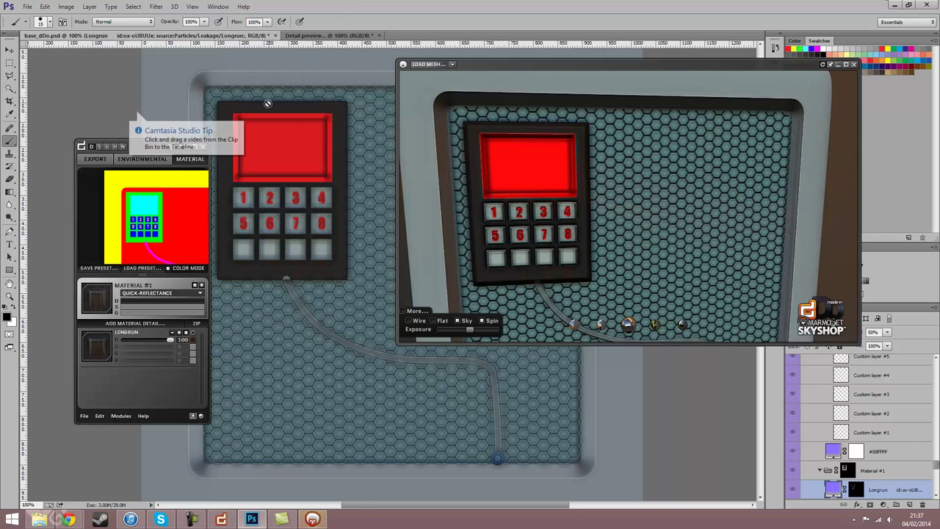
{"action": "key", "text": "ctrl+plus"}
{"action": "left_click_drag", "start_coordinate": [271, 148], "coordinate": [267, 279]}
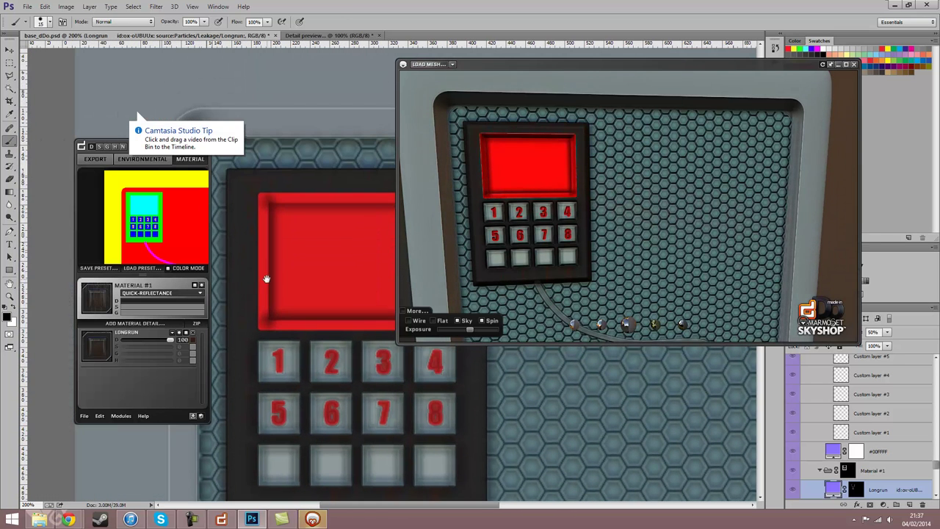
{"action": "left_click", "coordinate": [193, 345]}
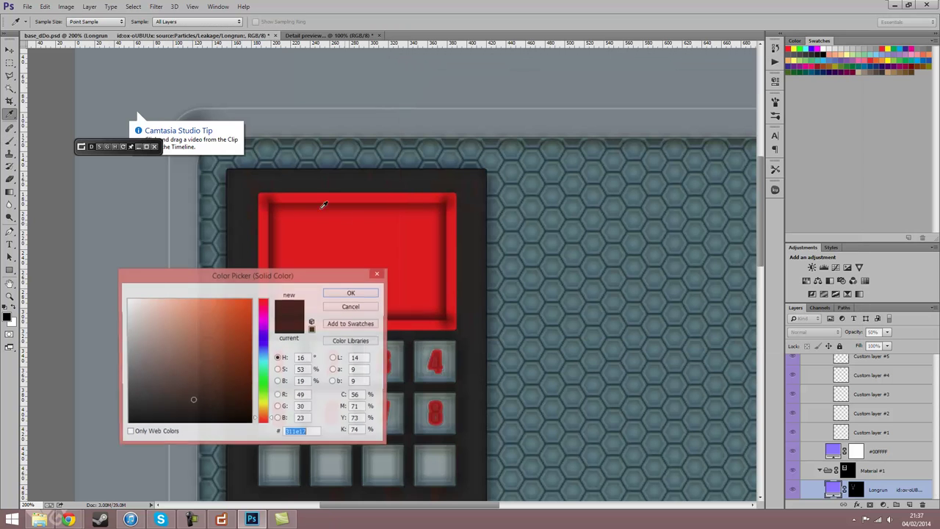
{"action": "left_click", "coordinate": [350, 294]}
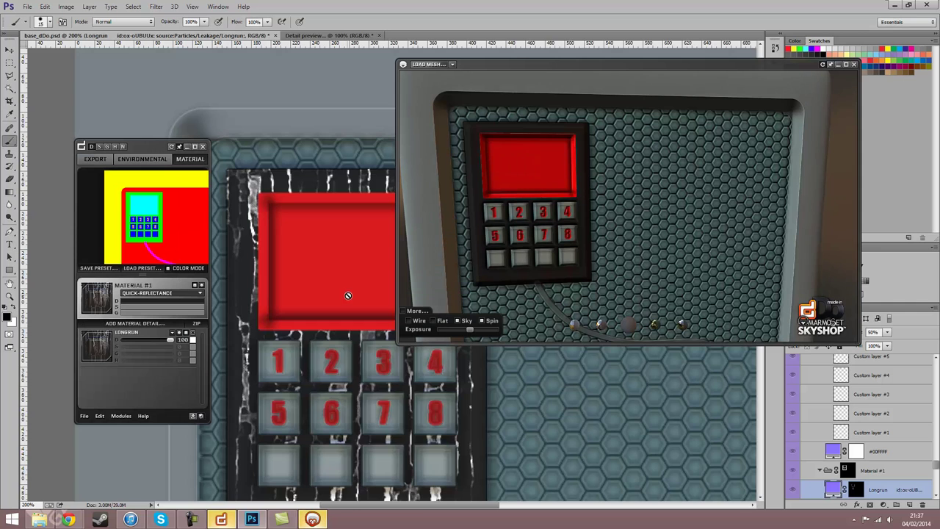
Set the keypad body's Longrun detail to ochre cb9d45 with a diffuse strength of 30
{"action": "left_click", "coordinate": [194, 339]}
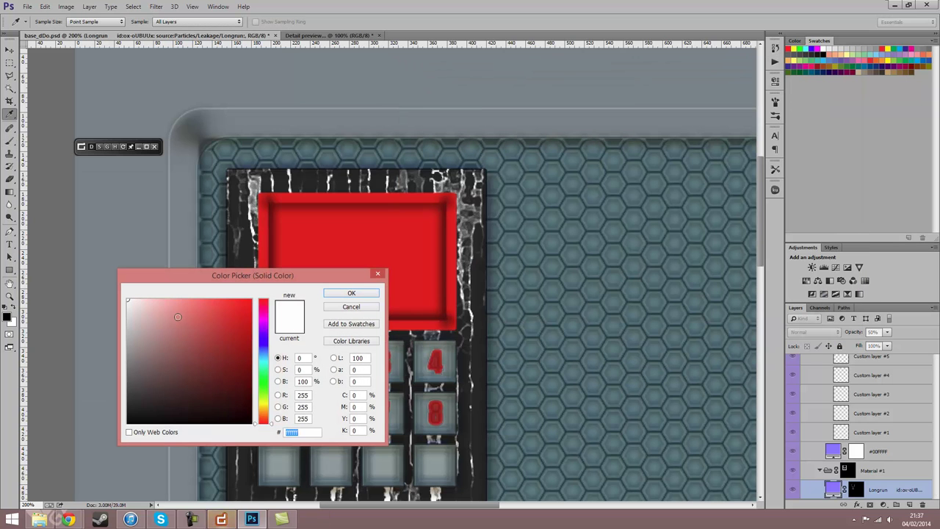
{"action": "left_click_drag", "start_coordinate": [262, 419], "coordinate": [266, 418]}
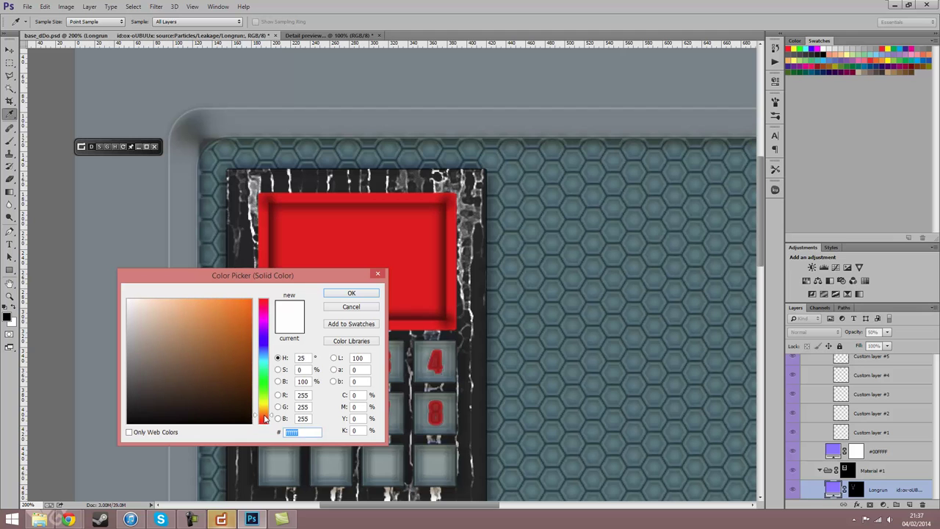
{"action": "left_click", "coordinate": [180, 316]}
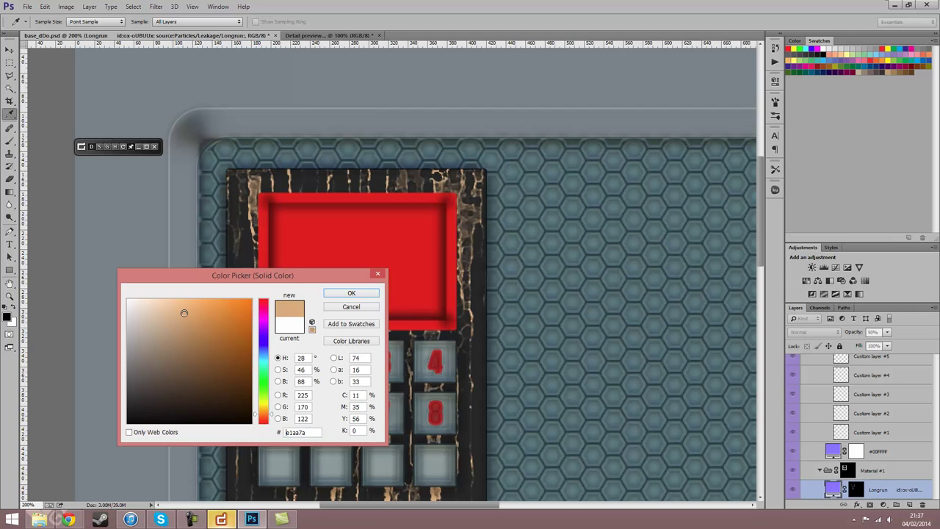
{"action": "left_click_drag", "start_coordinate": [184, 312], "coordinate": [207, 326]}
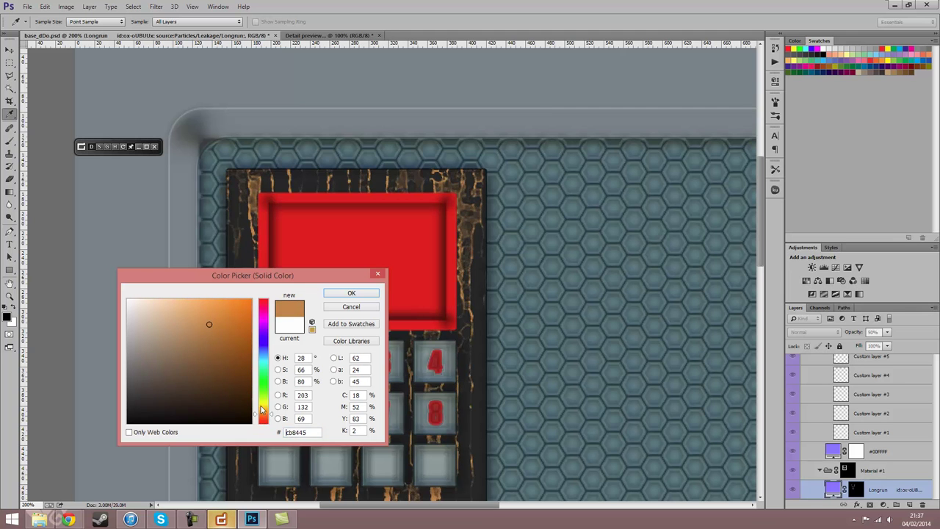
{"action": "left_click_drag", "start_coordinate": [267, 415], "coordinate": [269, 413]}
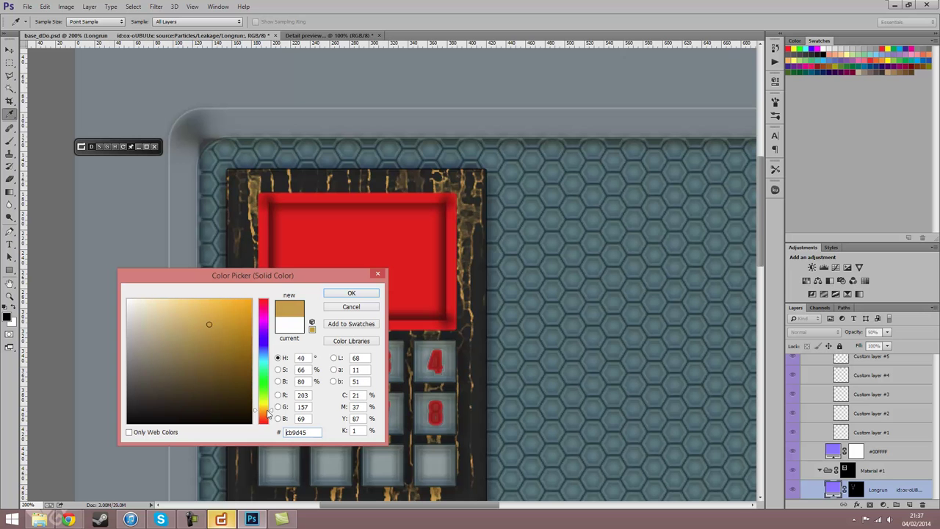
{"action": "left_click", "coordinate": [340, 295]}
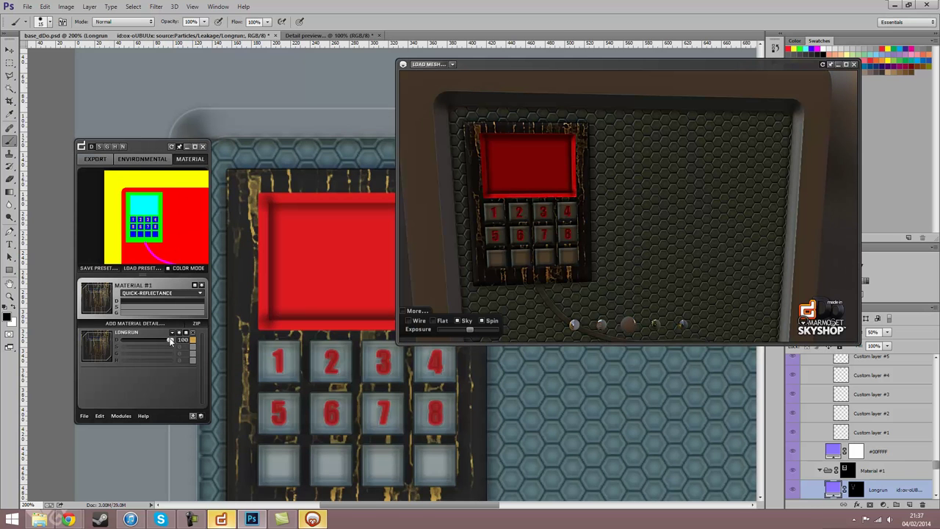
{"action": "left_click_drag", "start_coordinate": [170, 340], "coordinate": [137, 342]}
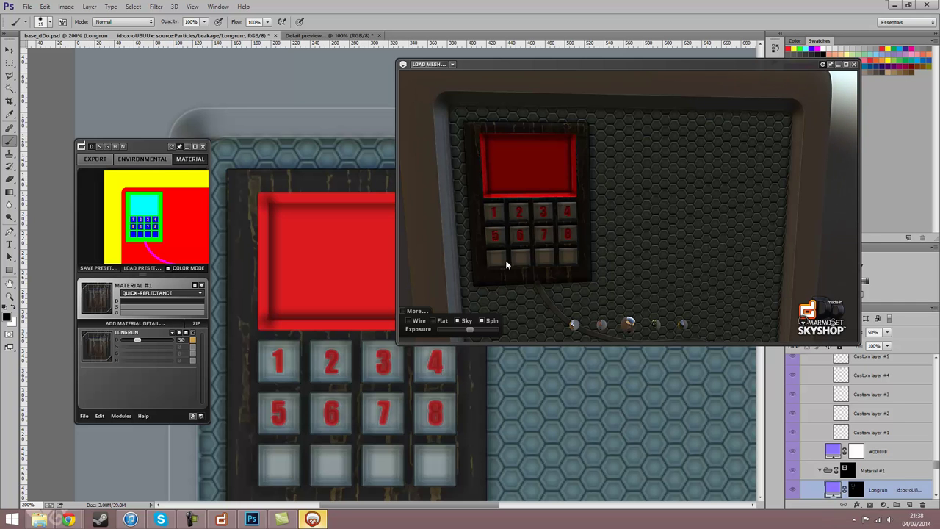
Examine the leakage on the crate's keypads from several angles and distances in the 3D preview
{"action": "left_click_drag", "start_coordinate": [505, 260], "coordinate": [614, 191]}
{"action": "scroll", "coordinate": [615, 189], "scroll_direction": "down", "scroll_amount": 3}
{"action": "scroll", "coordinate": [634, 205], "scroll_direction": "up", "scroll_amount": 2}
{"action": "scroll", "coordinate": [634, 210], "scroll_direction": "up", "scroll_amount": 3}
{"action": "scroll", "coordinate": [643, 209], "scroll_direction": "down", "scroll_amount": 4}
{"action": "left_click_drag", "start_coordinate": [644, 210], "coordinate": [665, 244]}
{"action": "scroll", "coordinate": [638, 216], "scroll_direction": "up", "scroll_amount": 3}
{"action": "scroll", "coordinate": [644, 214], "scroll_direction": "down", "scroll_amount": 3}
{"action": "scroll", "coordinate": [649, 214], "scroll_direction": "down", "scroll_amount": 3}
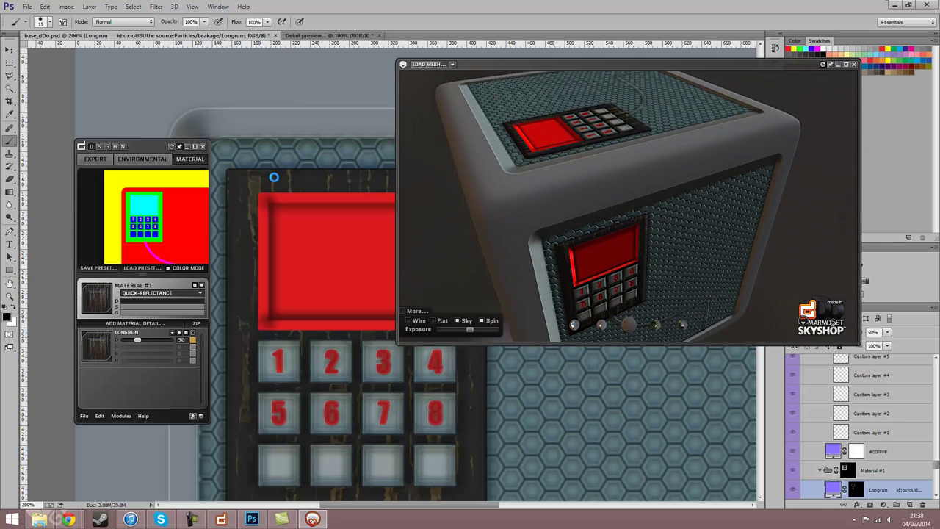
Select the yellow frame material in the mask and add a PaintWear detail on edges with randomness 36, level 47 and radius 105
{"action": "left_click", "coordinate": [144, 181]}
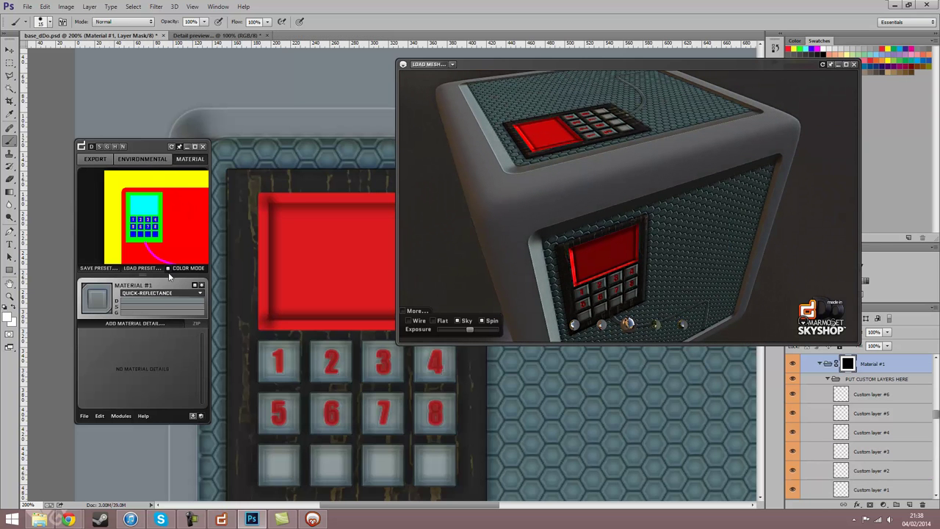
{"action": "left_click", "coordinate": [147, 325]}
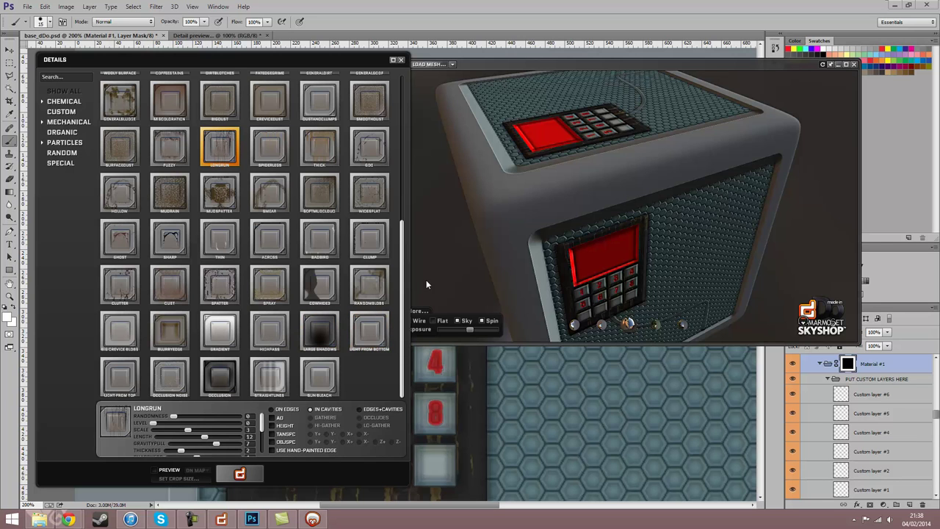
{"action": "scroll", "coordinate": [402, 253], "scroll_direction": "up", "scroll_amount": 1}
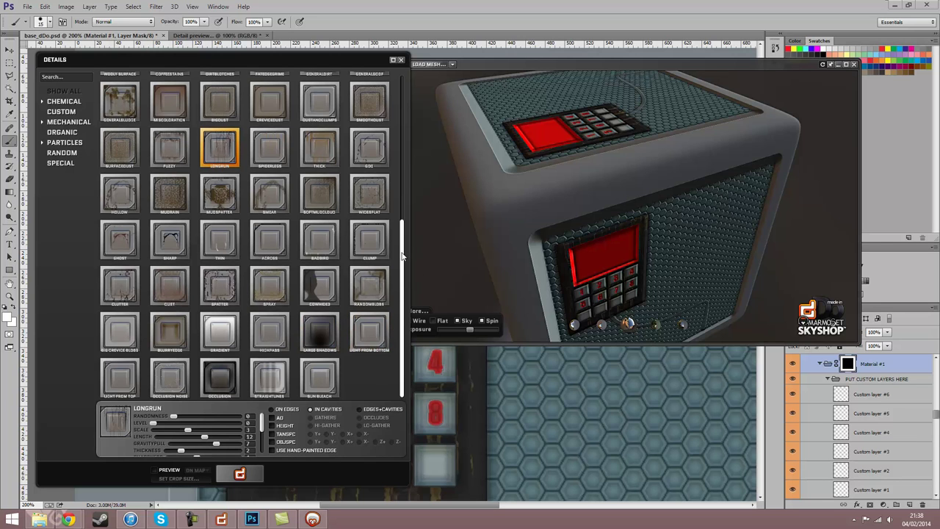
{"action": "left_click_drag", "start_coordinate": [403, 253], "coordinate": [408, 196]}
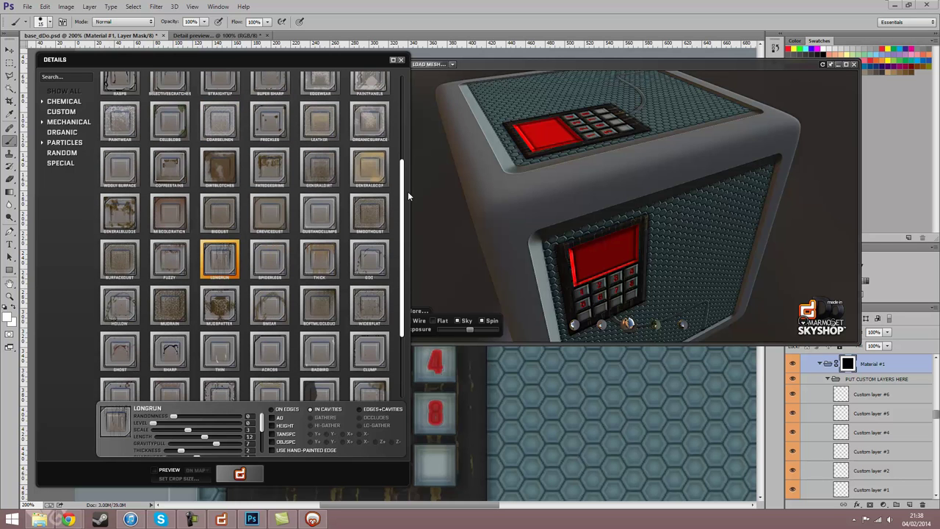
{"action": "left_click", "coordinate": [120, 121]}
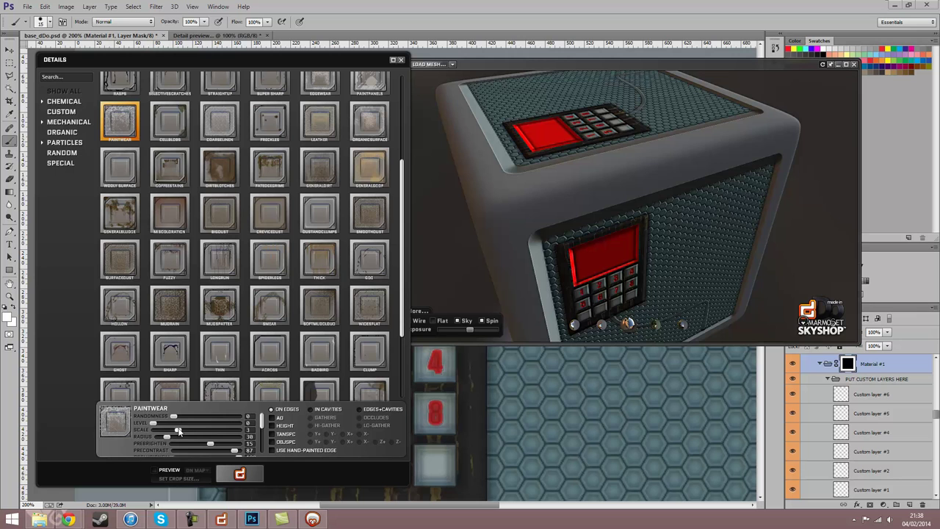
{"action": "left_click_drag", "start_coordinate": [156, 421], "coordinate": [197, 416]}
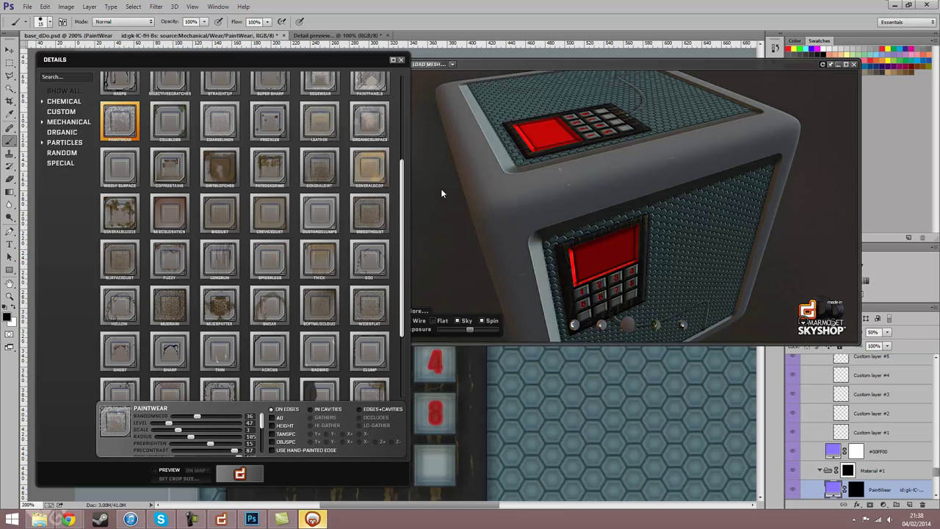
{"action": "left_click", "coordinate": [400, 60]}
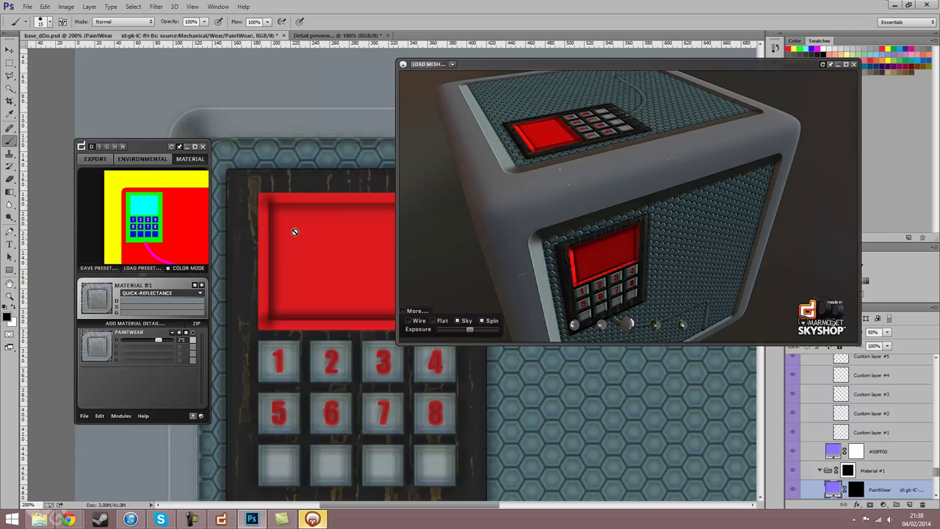
Set the diffuse strength of the frame's PaintWear detail to 77
{"action": "left_click_drag", "start_coordinate": [161, 342], "coordinate": [163, 342]}
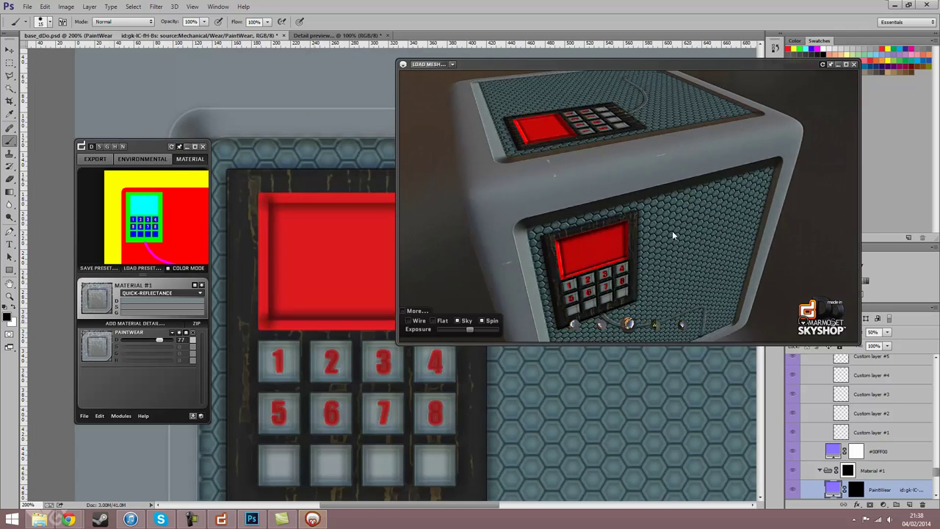
{"action": "scroll", "coordinate": [672, 230], "scroll_direction": "up", "scroll_amount": 5}
{"action": "left_click_drag", "start_coordinate": [603, 198], "coordinate": [518, 215]}
Add a Plain Edge detail on edges to the frame material with randomness 28, level 75 and scale 2
{"action": "left_click", "coordinate": [139, 332]}
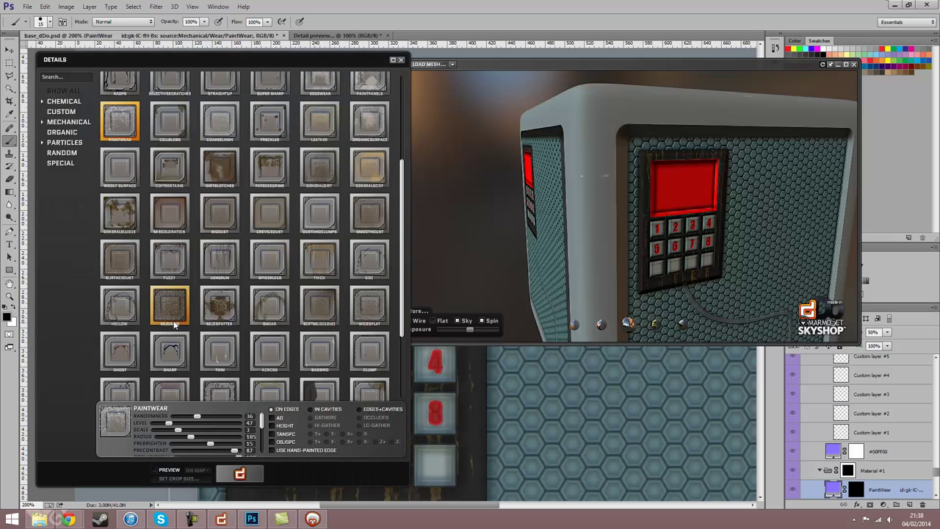
{"action": "scroll", "coordinate": [375, 329], "scroll_direction": "down", "scroll_amount": 3}
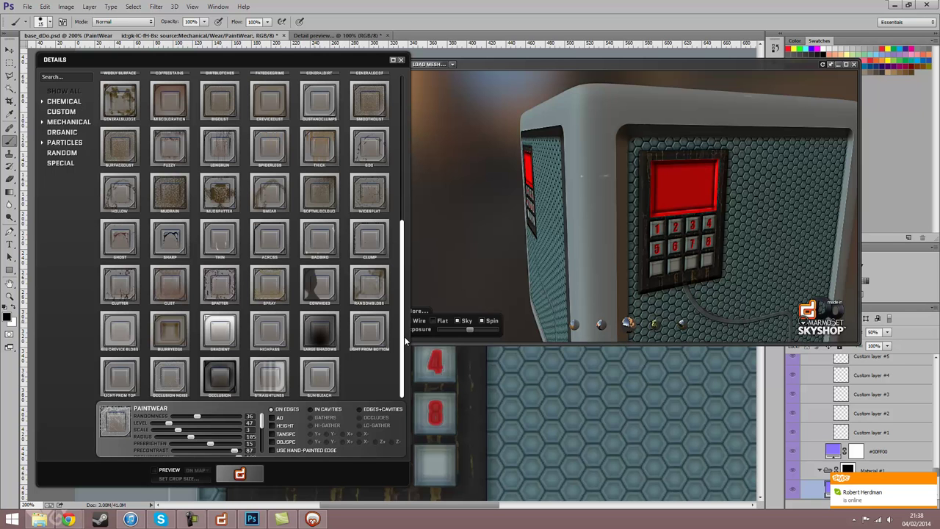
{"action": "left_click_drag", "start_coordinate": [405, 341], "coordinate": [406, 212]}
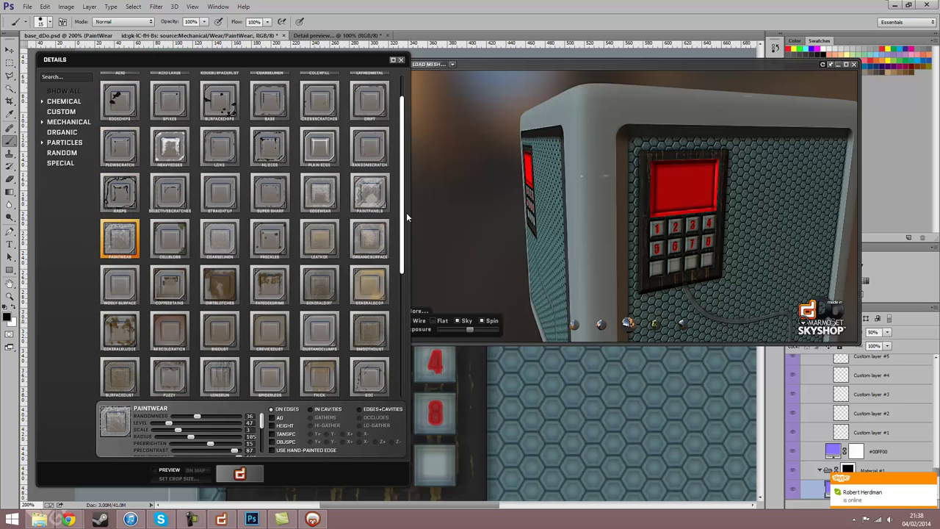
{"action": "left_click", "coordinate": [321, 165]}
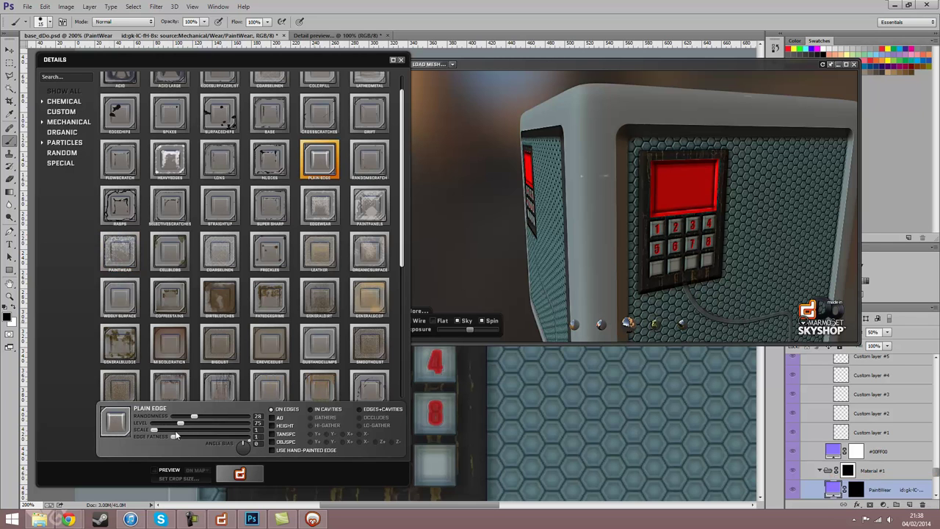
{"action": "left_click_drag", "start_coordinate": [157, 430], "coordinate": [169, 431]}
{"action": "left_click", "coordinate": [240, 473]}
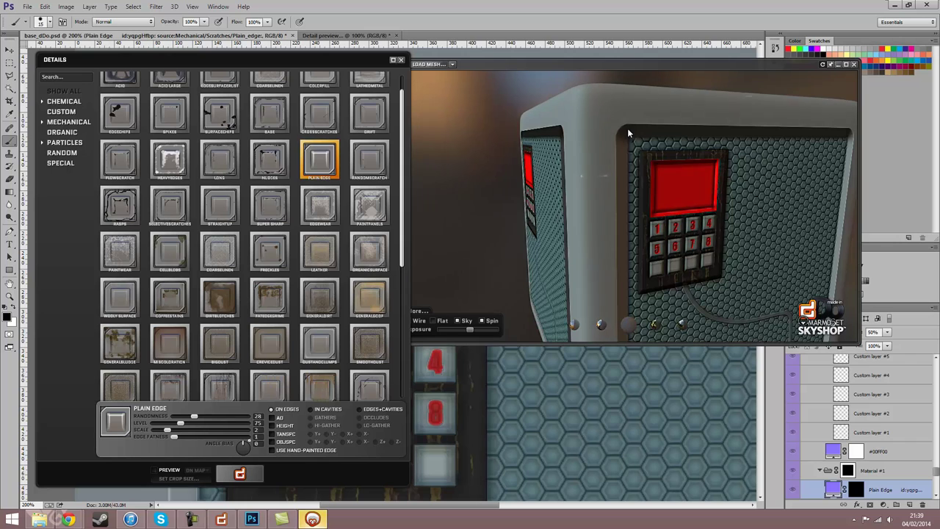
{"action": "left_click_drag", "start_coordinate": [606, 126], "coordinate": [608, 170]}
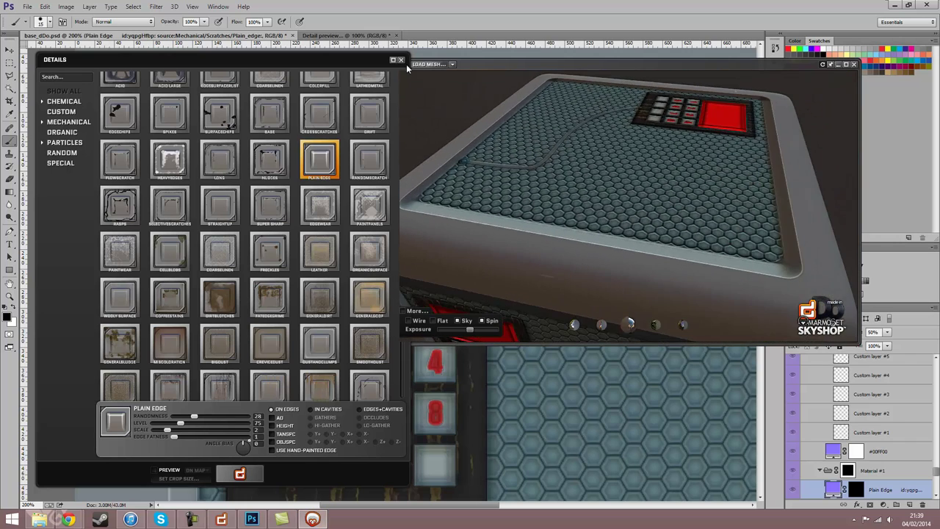
{"action": "left_click", "coordinate": [401, 60]}
Set the frame's Plain Edge detail to diffuse strength 100 and its diffuse colour to red
{"action": "mouse_move", "coordinate": [169, 341]}
{"action": "left_mouse_down"}
{"action": "mouse_move", "coordinate": [143, 342]}
{"action": "mouse_move", "coordinate": [170, 340]}
{"action": "left_mouse_up"}
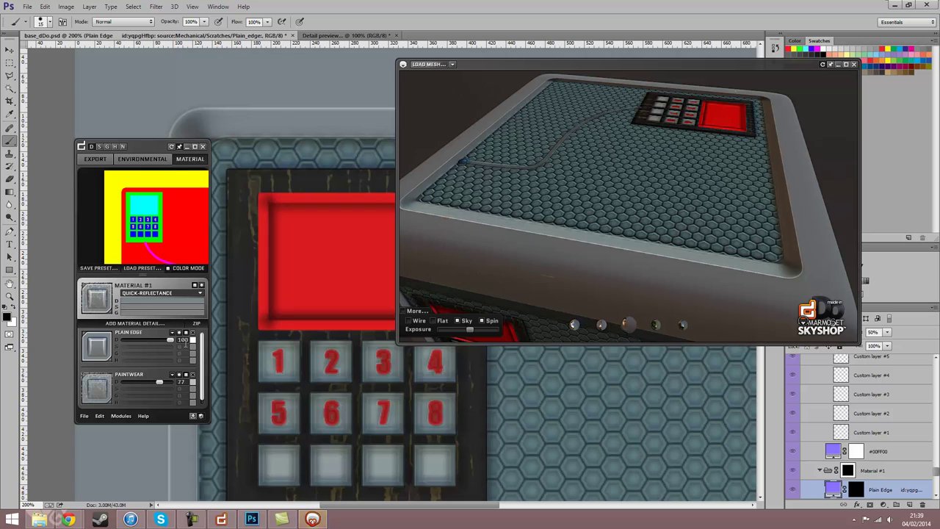
{"action": "left_click", "coordinate": [193, 340]}
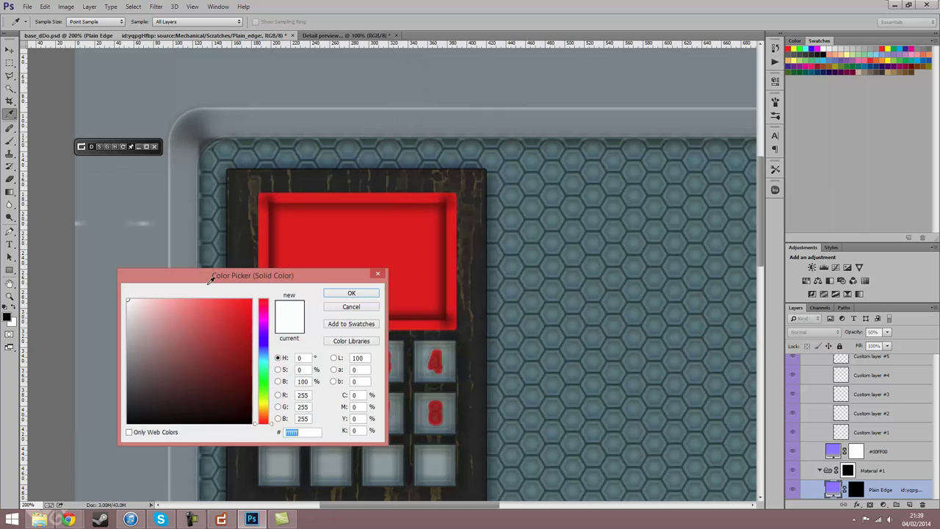
{"action": "left_click", "coordinate": [349, 293]}
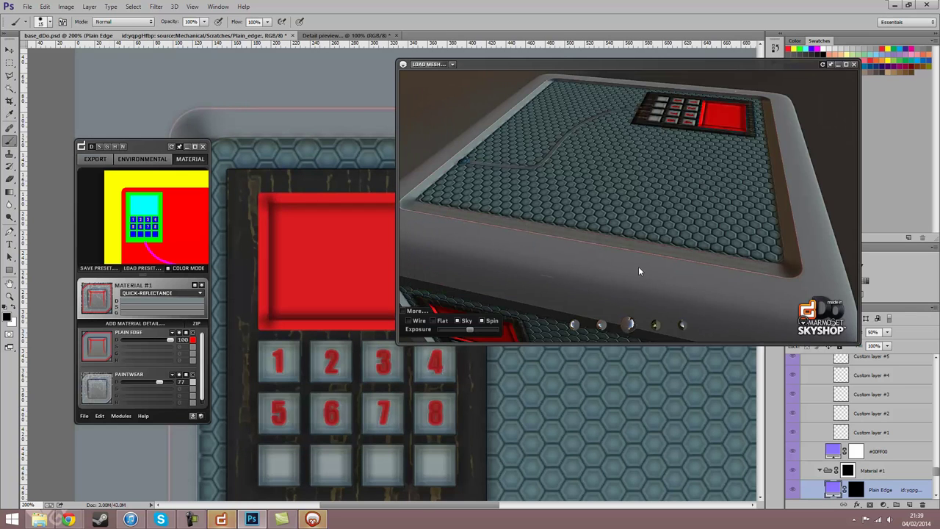
{"action": "left_click_drag", "start_coordinate": [638, 266], "coordinate": [614, 270]}
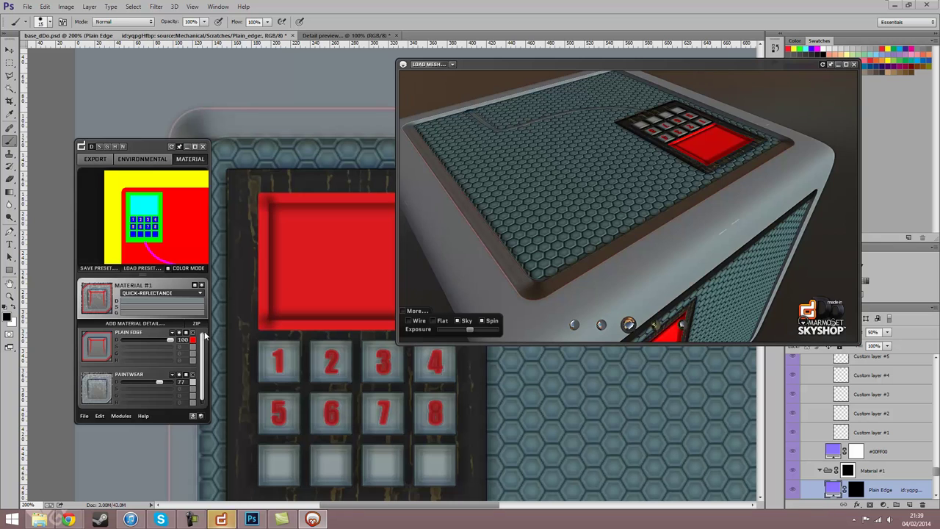
Recolour the frame's Plain Edge detail to cyan 00e4ff and check the edge lines on the crate preview
{"action": "double_click", "coordinate": [832, 489]}
{"action": "left_click_drag", "start_coordinate": [267, 394], "coordinate": [271, 355]}
{"action": "left_click", "coordinate": [250, 308]}
{"action": "left_click", "coordinate": [249, 300]}
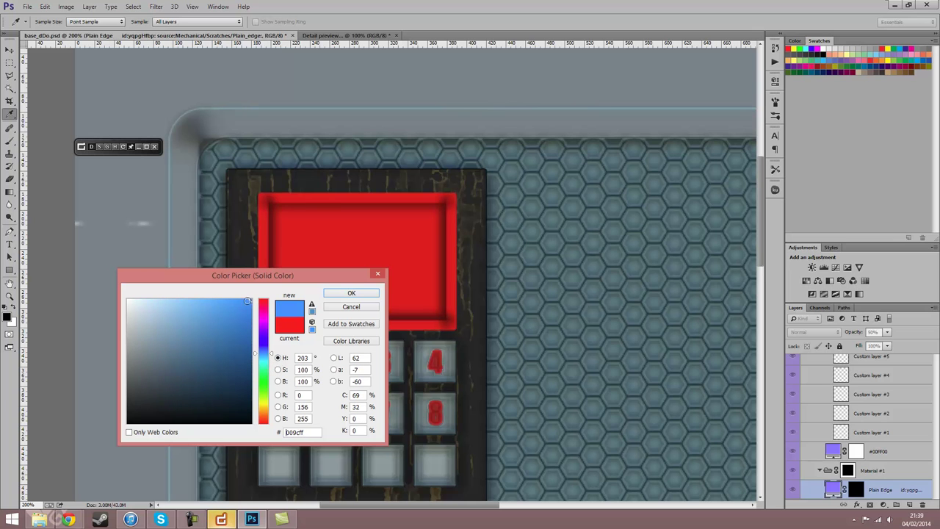
{"action": "left_click_drag", "start_coordinate": [267, 355], "coordinate": [265, 362]}
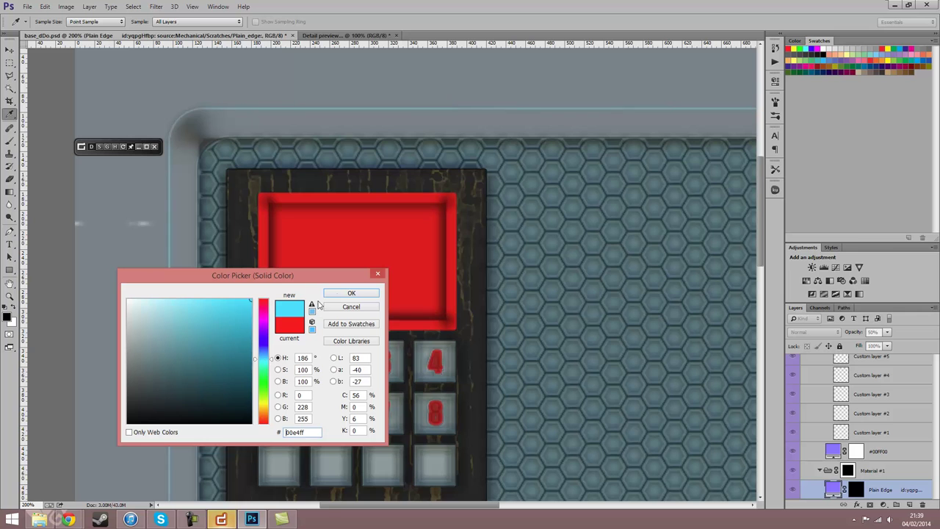
{"action": "left_click", "coordinate": [347, 293]}
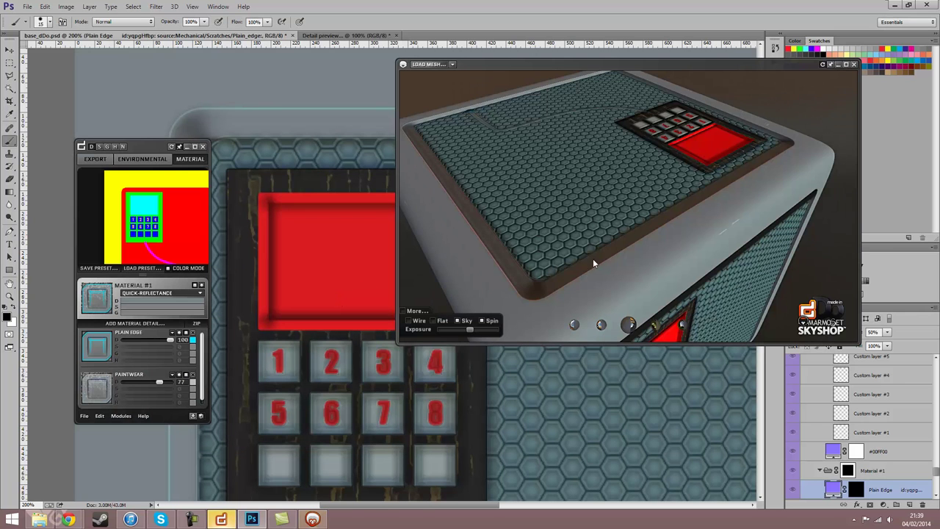
{"action": "scroll", "coordinate": [625, 260], "scroll_direction": "down", "scroll_amount": 5}
{"action": "left_click_drag", "start_coordinate": [625, 261], "coordinate": [649, 175]}
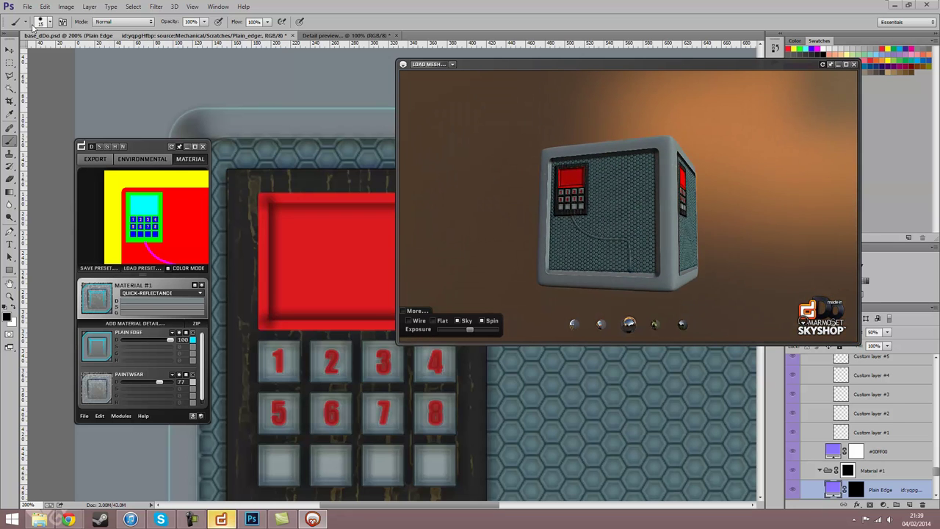
{"action": "left_click_drag", "start_coordinate": [551, 193], "coordinate": [620, 213]}
{"action": "scroll", "coordinate": [590, 221], "scroll_direction": "up", "scroll_amount": 5}
{"action": "scroll", "coordinate": [592, 220], "scroll_direction": "down", "scroll_amount": 1}
{"action": "scroll", "coordinate": [593, 220], "scroll_direction": "down", "scroll_amount": 5}
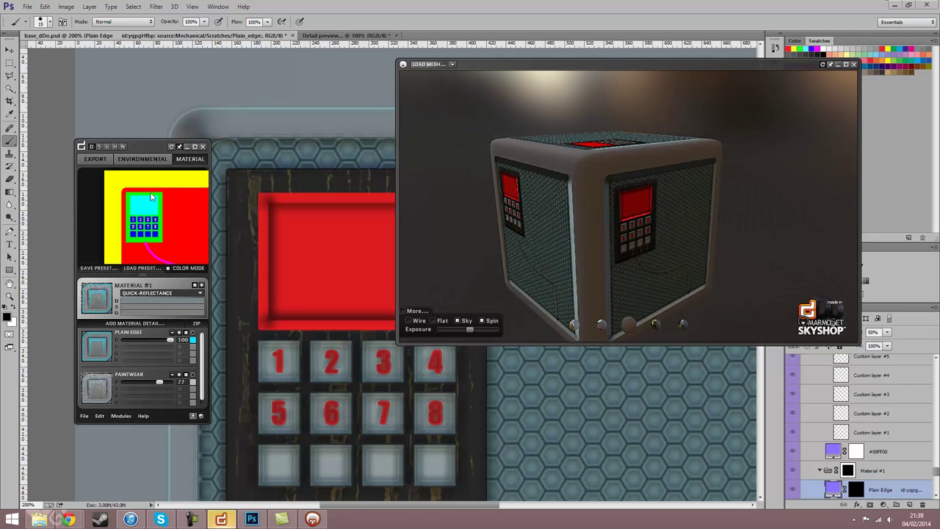
Darken the frame material's base diffuse colour to a dark grey and check it on the crate preview
{"action": "left_click", "coordinate": [102, 296]}
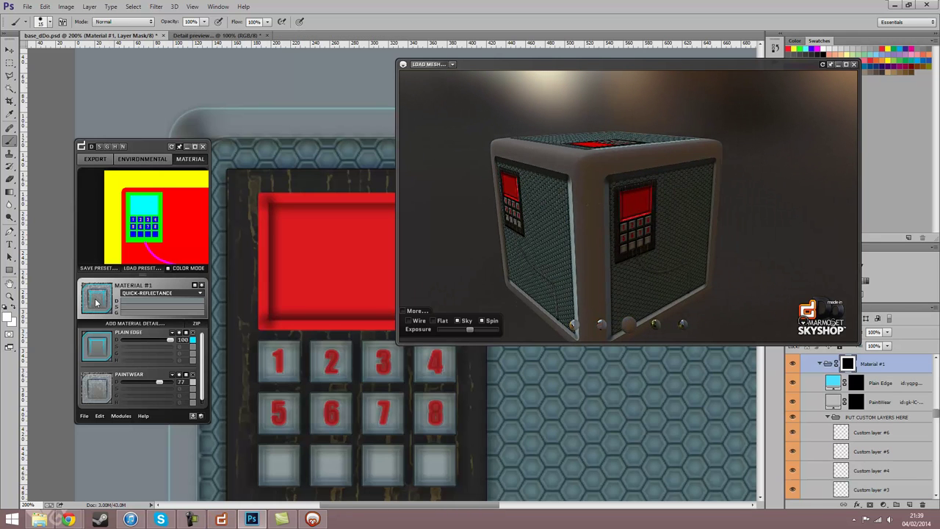
{"action": "left_click", "coordinate": [152, 303]}
{"action": "left_click_drag", "start_coordinate": [141, 358], "coordinate": [136, 374]}
{"action": "left_click", "coordinate": [342, 293]}
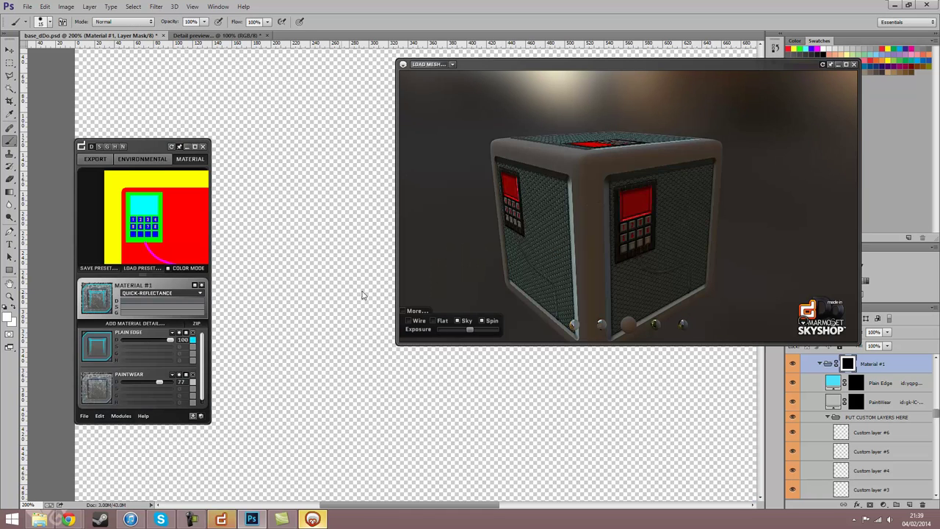
{"action": "left_click_drag", "start_coordinate": [695, 217], "coordinate": [646, 221]}
{"action": "scroll", "coordinate": [642, 229], "scroll_direction": "up", "scroll_amount": 3}
{"action": "scroll", "coordinate": [639, 236], "scroll_direction": "down", "scroll_amount": 5}
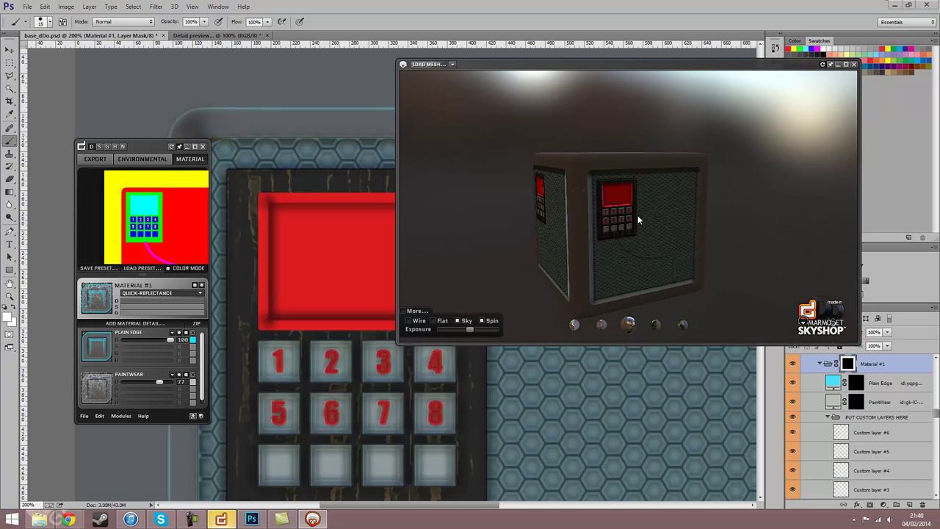
{"action": "scroll", "coordinate": [632, 233], "scroll_direction": "up", "scroll_amount": 3}
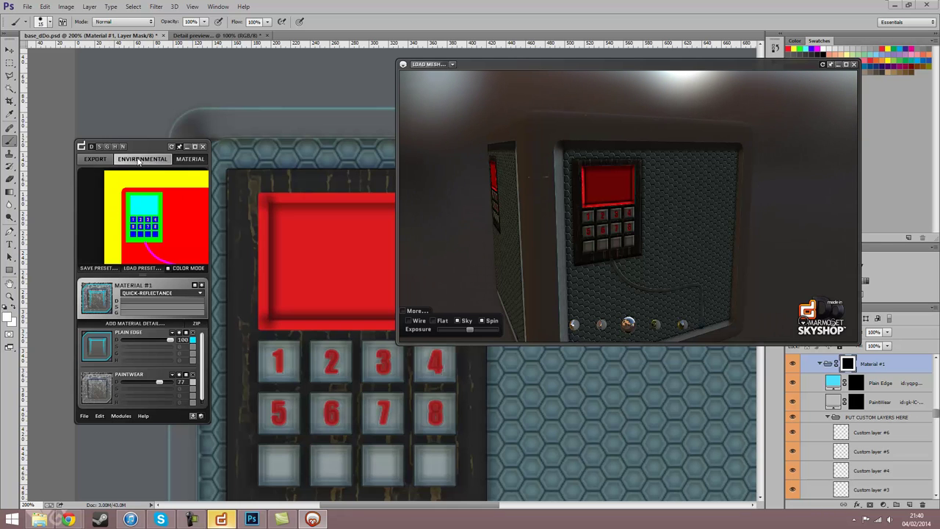
Export the crate's diffuse map at 1:1 as a TGA file to the default output path
{"action": "left_click", "coordinate": [95, 159]}
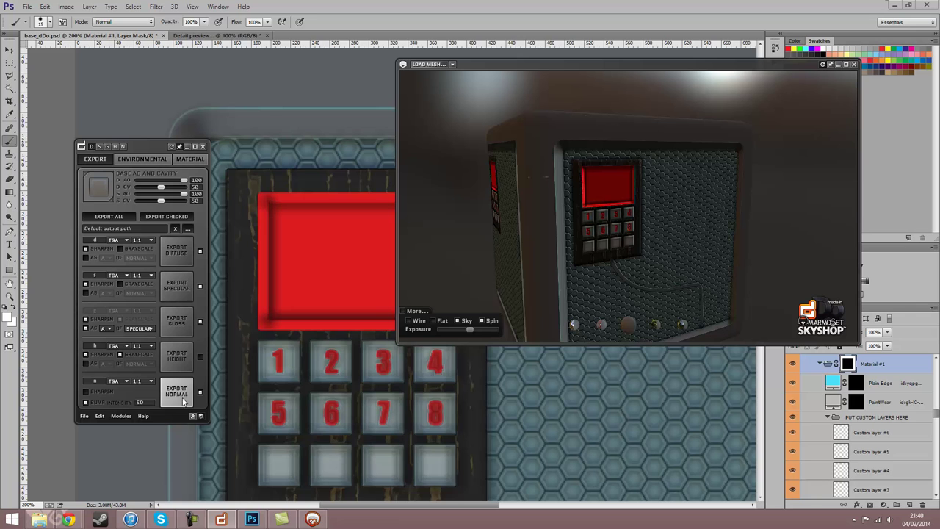
{"action": "left_click", "coordinate": [124, 242]}
{"action": "left_click", "coordinate": [124, 242]}
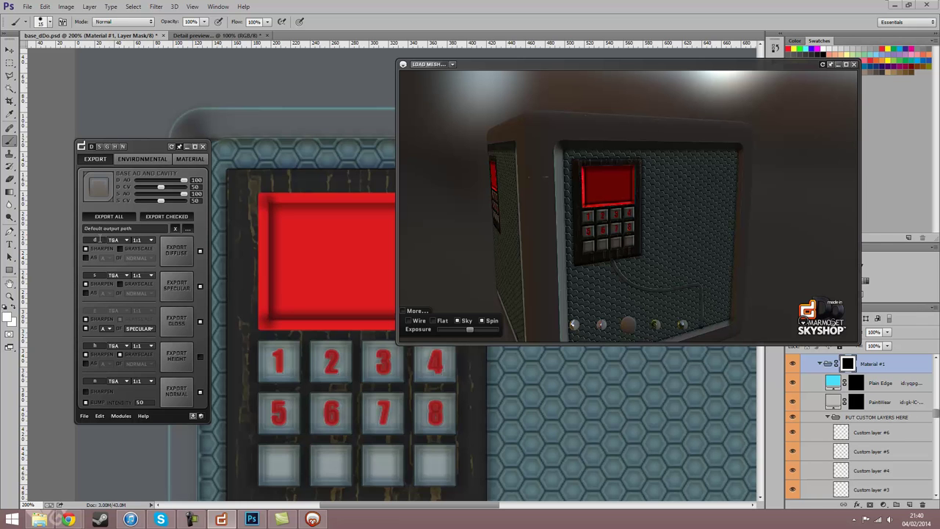
{"action": "left_click", "coordinate": [176, 250]}
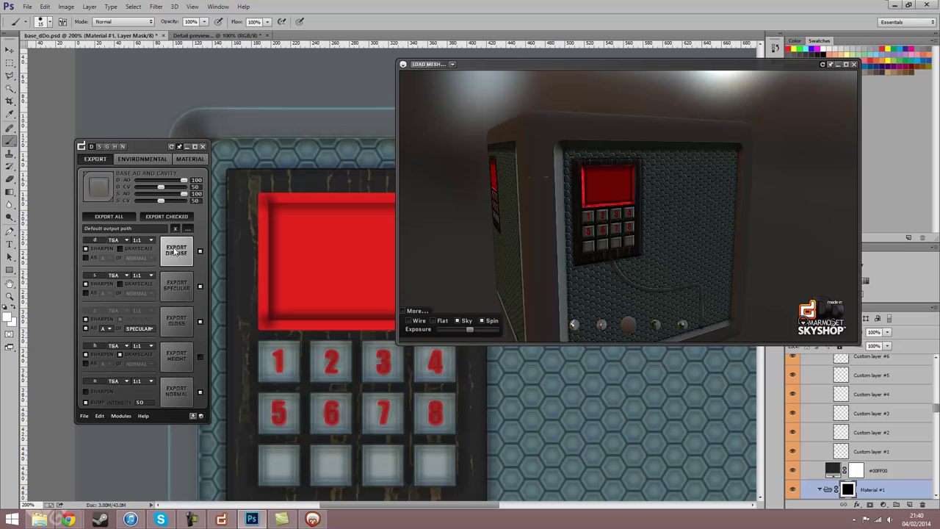
Switch to File Explorer, check the base_dDo folder's properties and open the folder to find the exported maps
{"action": "left_click", "coordinate": [54, 475]}
{"action": "left_click", "coordinate": [188, 147]}
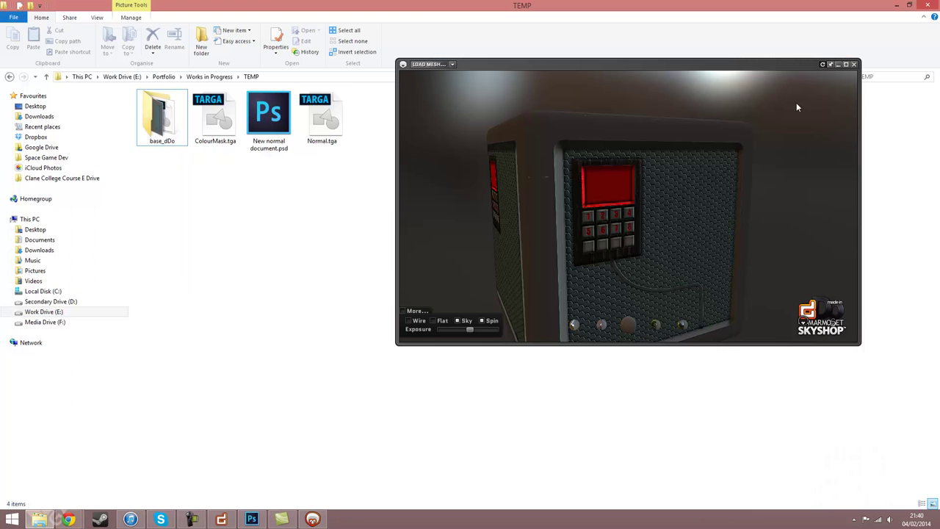
{"action": "left_click", "coordinate": [837, 66]}
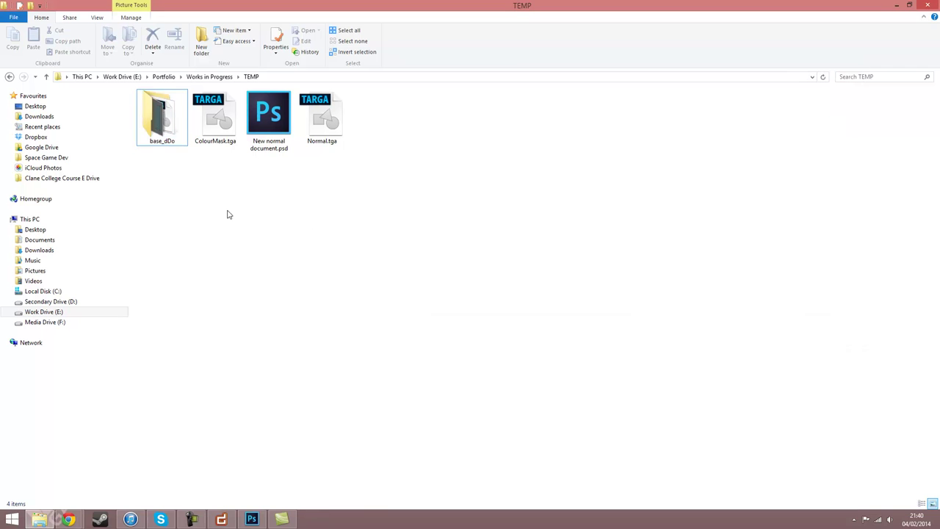
{"action": "right_click", "coordinate": [163, 119]}
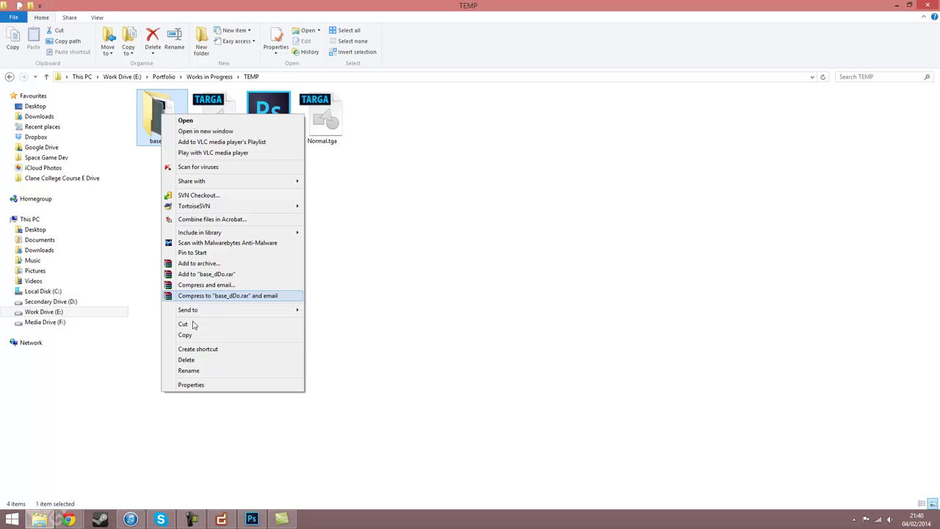
{"action": "left_click", "coordinate": [194, 386]}
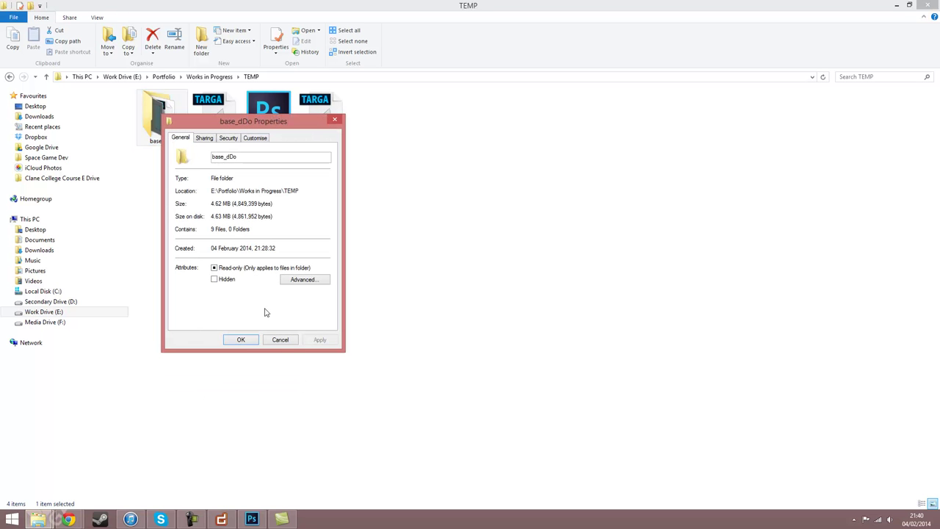
{"action": "left_click", "coordinate": [281, 339]}
{"action": "double_click", "coordinate": [171, 147]}
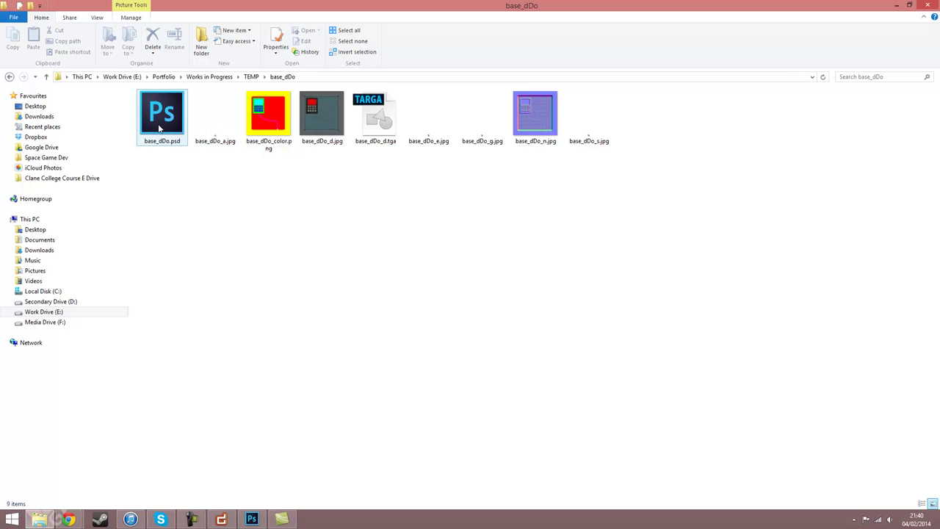
{"action": "left_click", "coordinate": [545, 113]}
{"action": "left_click", "coordinate": [549, 180]}
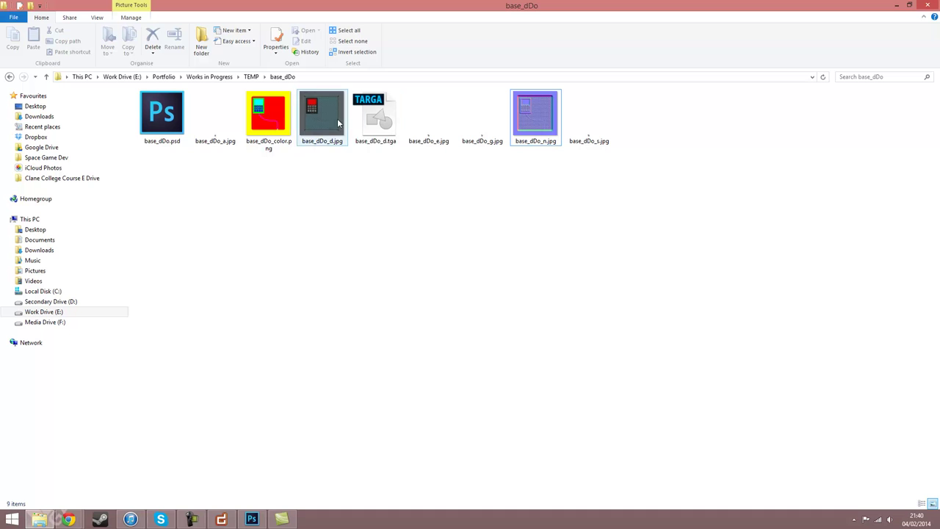
Rename the exported diffuse file base_dDo_d.tga as T_Crate_D.tga
{"action": "left_click", "coordinate": [380, 138]}
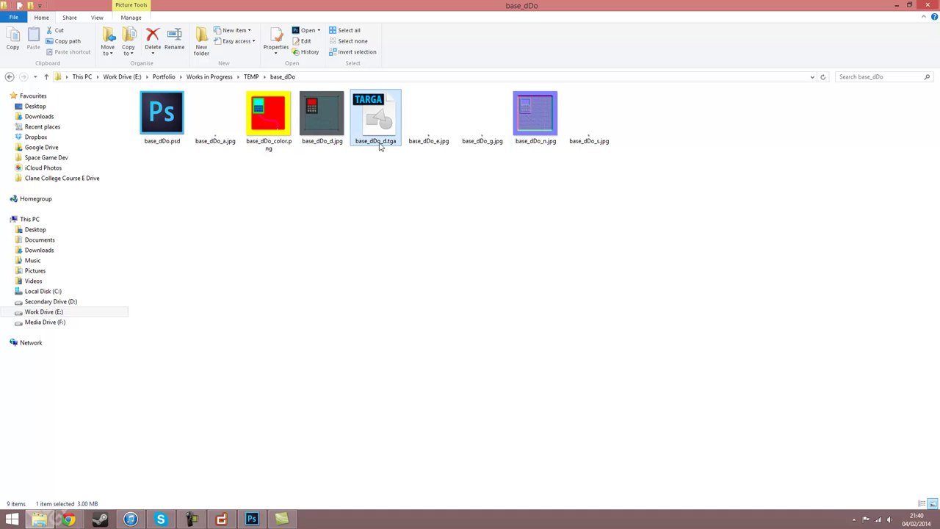
{"action": "left_click", "coordinate": [374, 141]}
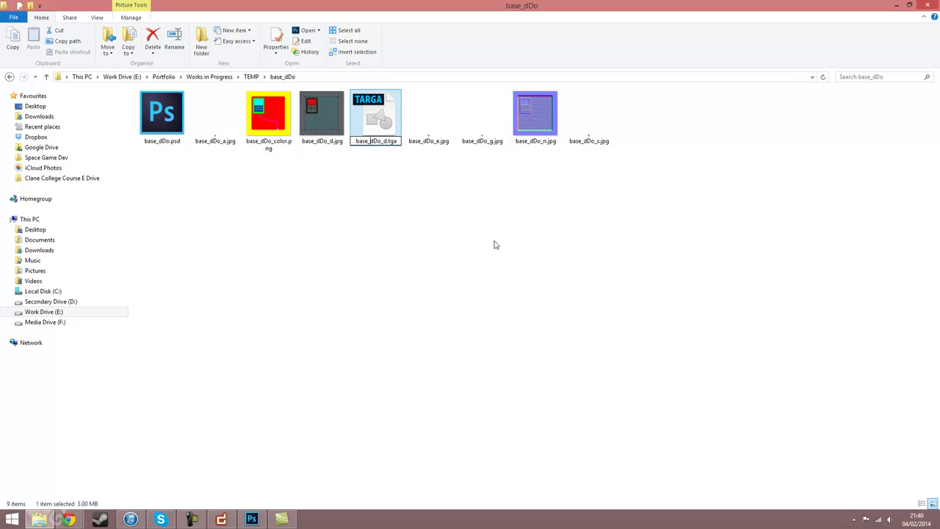
{"action": "key", "text": "Delete"}
{"action": "key", "text": "Delete"}
{"action": "key", "text": "Delete"}
{"action": "key", "text": "BackSpace"}
{"action": "key", "text": "BackSpace"}
{"action": "key", "text": "BackSpace"}
{"action": "key", "text": "BackSpace"}
{"action": "type", "text": "T_Crate_D"}
{"action": "key", "text": "Return"}
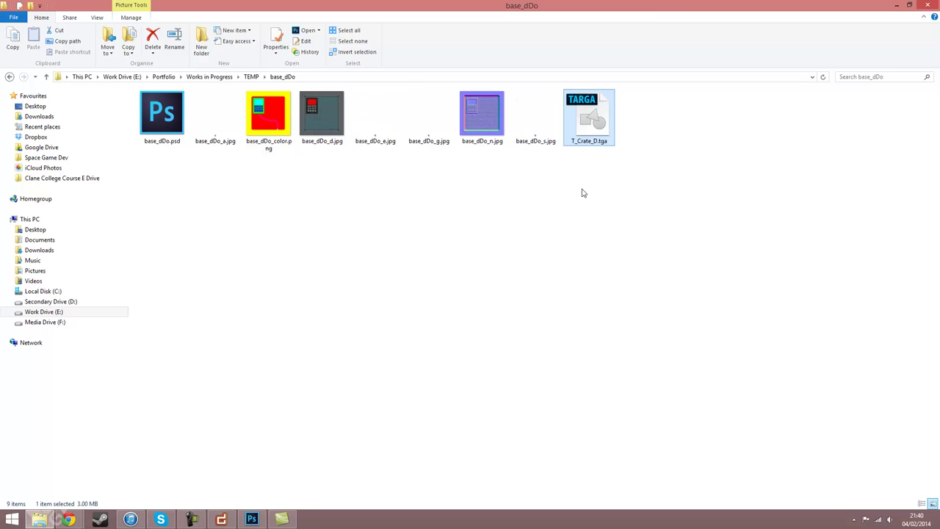
Cut T_Crate_D.tga from the folder and open the ShaderForgeTesting project in Unity
{"action": "key", "text": "ctrl+x"}
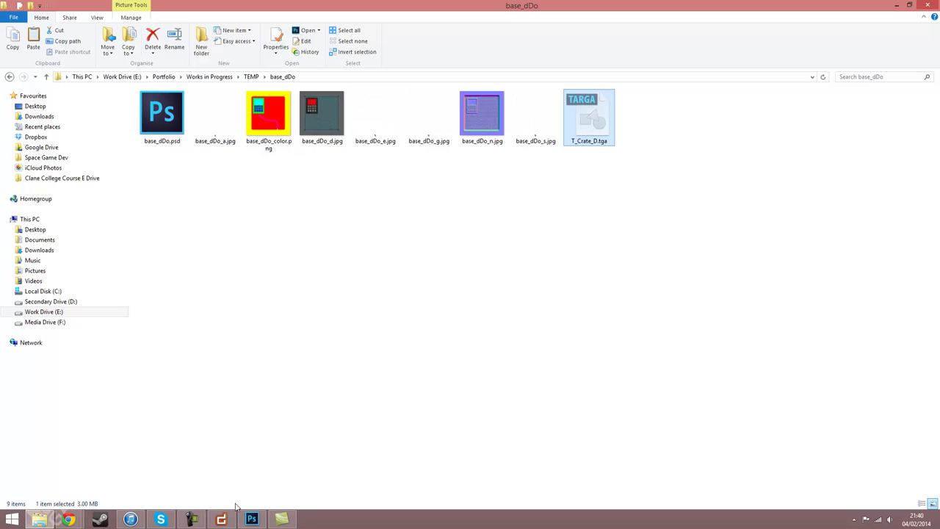
{"action": "left_click", "coordinate": [12, 519]}
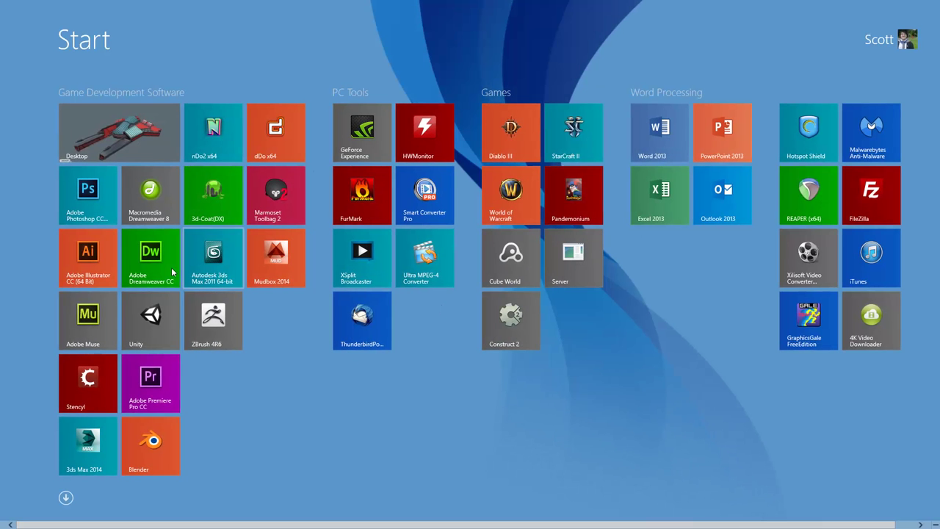
{"action": "left_click", "coordinate": [151, 320]}
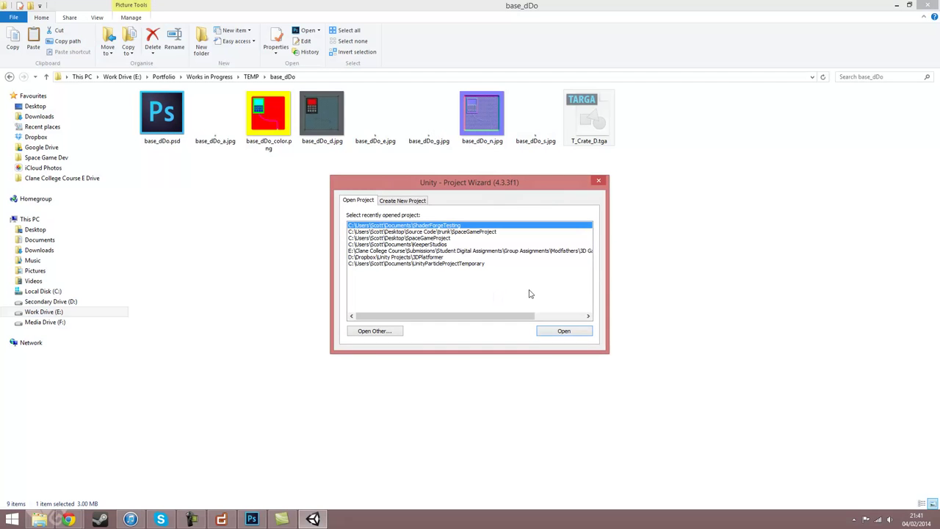
{"action": "left_click", "coordinate": [575, 333]}
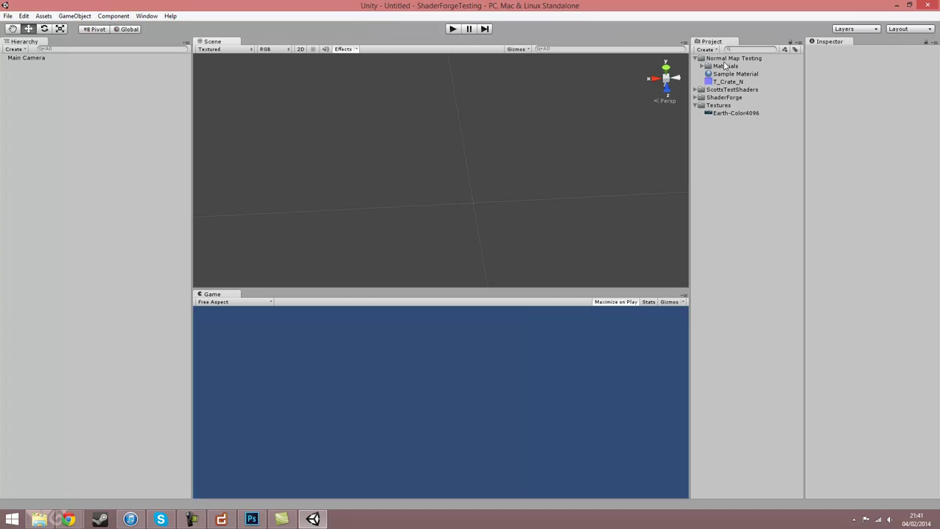
Paste T_Crate_D.tga into the project's Normal Map Testing asset folder on disk and return to Unity
{"action": "right_click", "coordinate": [725, 66]}
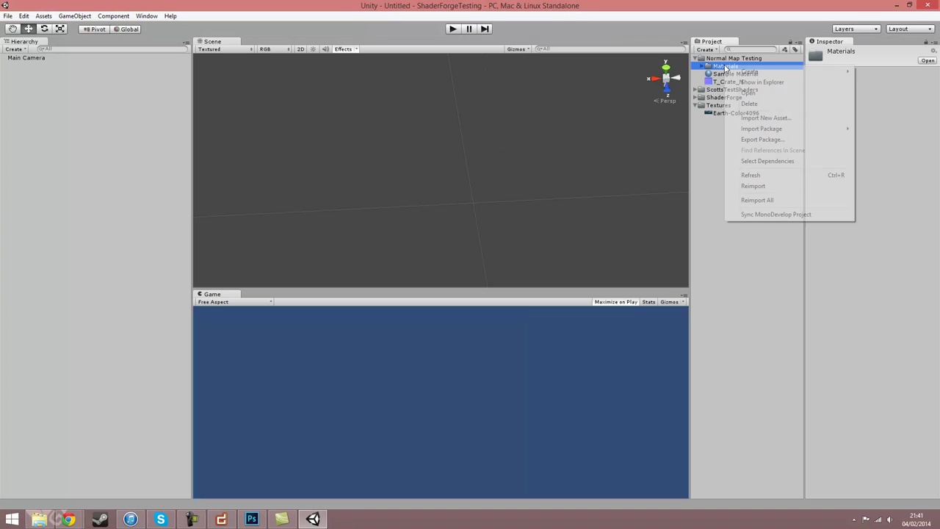
{"action": "left_click", "coordinate": [756, 82]}
{"action": "left_click", "coordinate": [250, 205]}
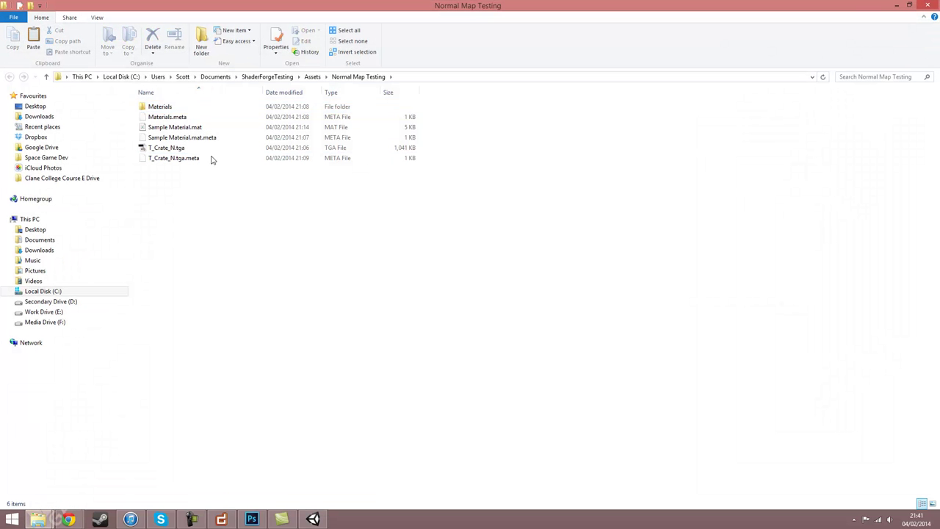
{"action": "right_click", "coordinate": [272, 222]}
{"action": "left_click", "coordinate": [305, 293]}
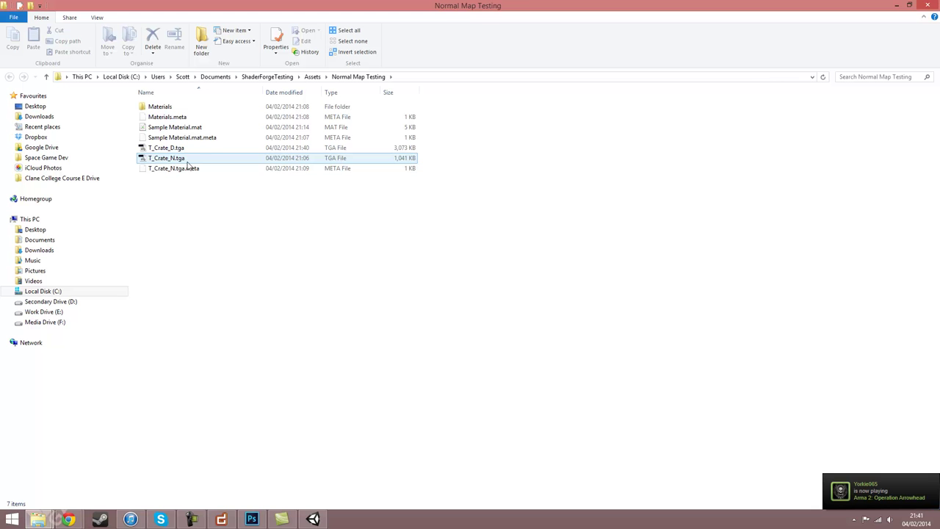
{"action": "left_click", "coordinate": [168, 147]}
{"action": "left_click", "coordinate": [629, 127]}
{"action": "left_click", "coordinate": [897, 12]}
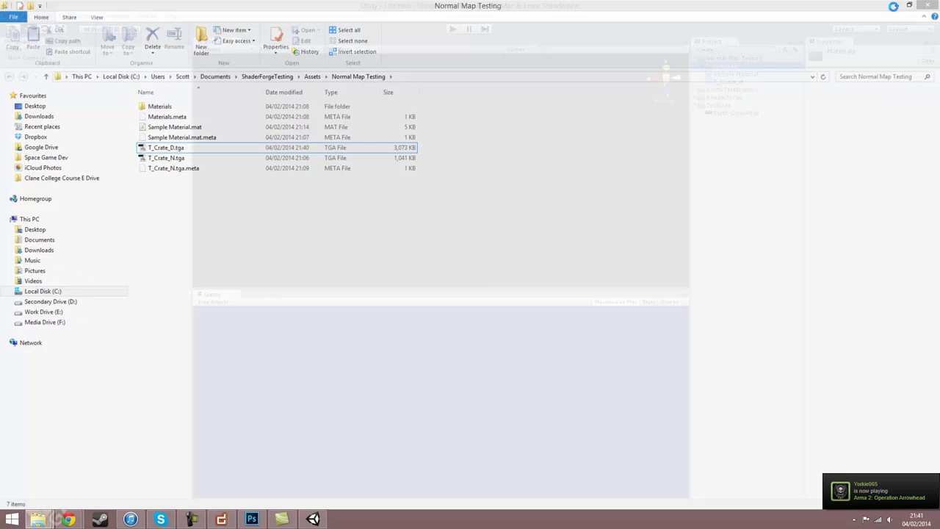
Inspect the imported T_Crate_D texture in an enlarged preview
{"action": "left_click", "coordinate": [735, 82]}
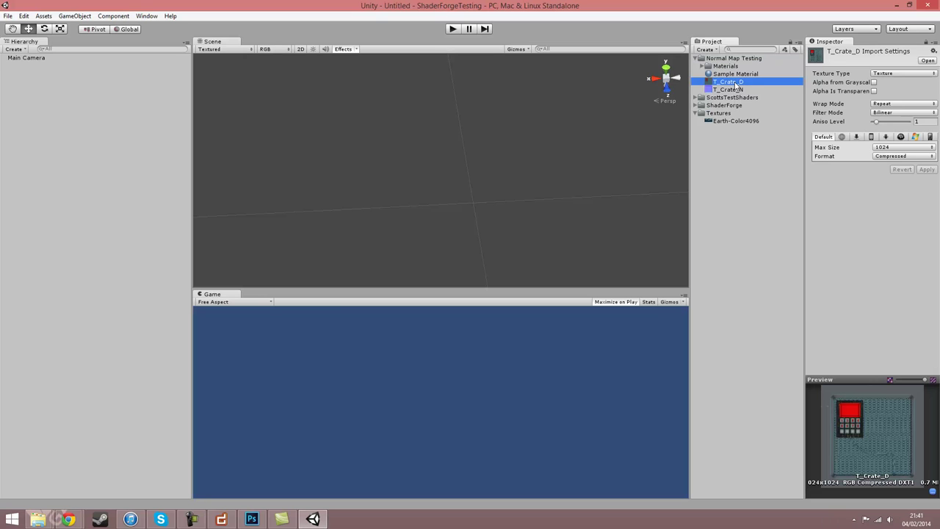
{"action": "double_click", "coordinate": [818, 377]}
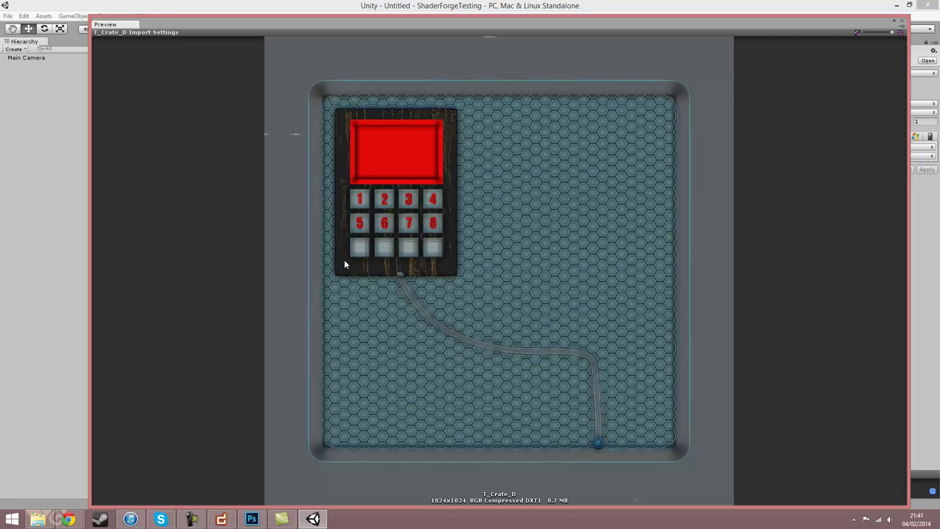
{"action": "left_click", "coordinate": [902, 22]}
Show Sample Material on a cube in an enlarged, floating preview
{"action": "left_click", "coordinate": [715, 74]}
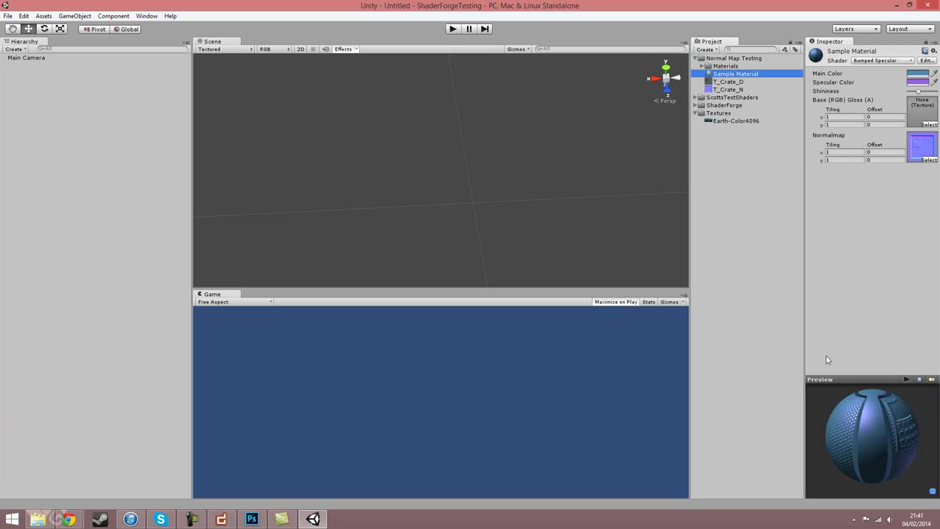
{"action": "left_click", "coordinate": [919, 380]}
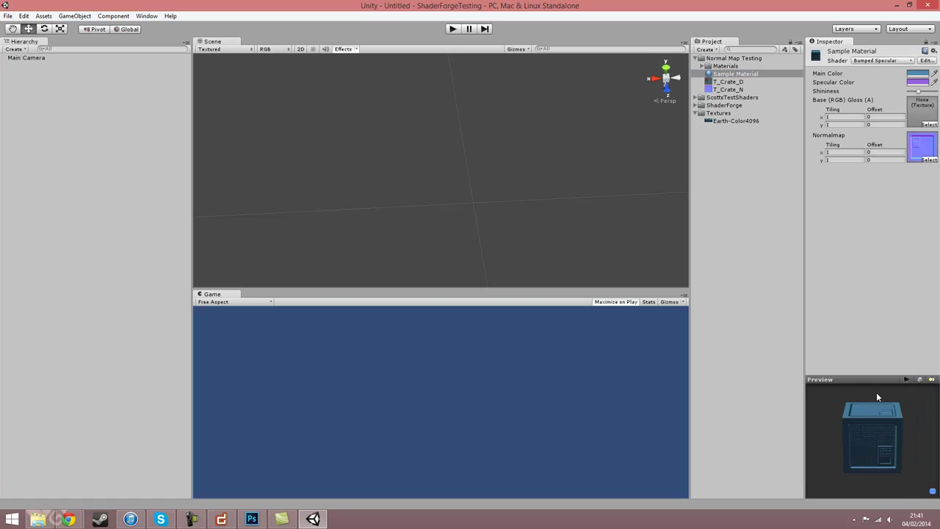
{"action": "left_click", "coordinate": [834, 379]}
{"action": "left_click_drag", "start_coordinate": [474, 31], "coordinate": [400, 20]}
{"action": "left_click_drag", "start_coordinate": [833, 494], "coordinate": [458, 317]}
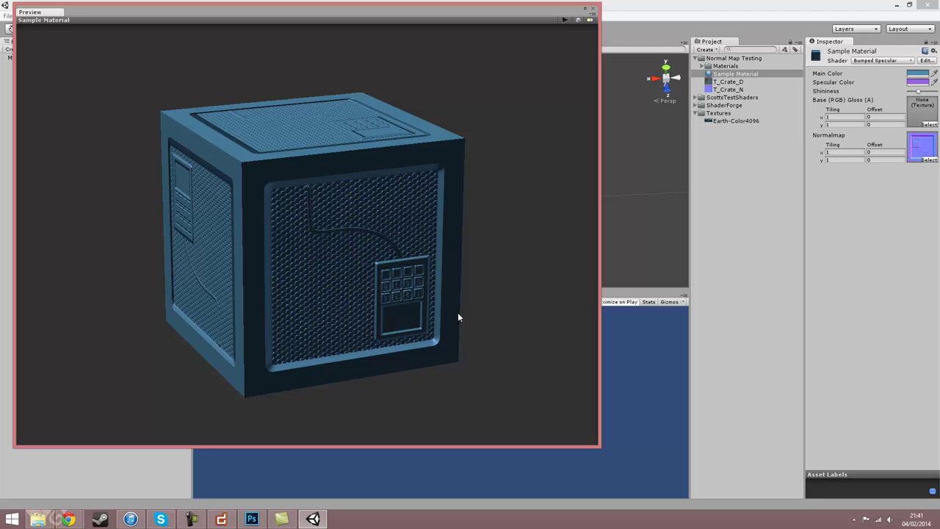
Switch the material preview's lighting and rotate the cube to examine its keypad side
{"action": "left_click", "coordinate": [590, 22]}
{"action": "left_click", "coordinate": [589, 22]}
{"action": "left_click", "coordinate": [590, 22]}
{"action": "left_click", "coordinate": [589, 22]}
{"action": "left_click", "coordinate": [589, 22]}
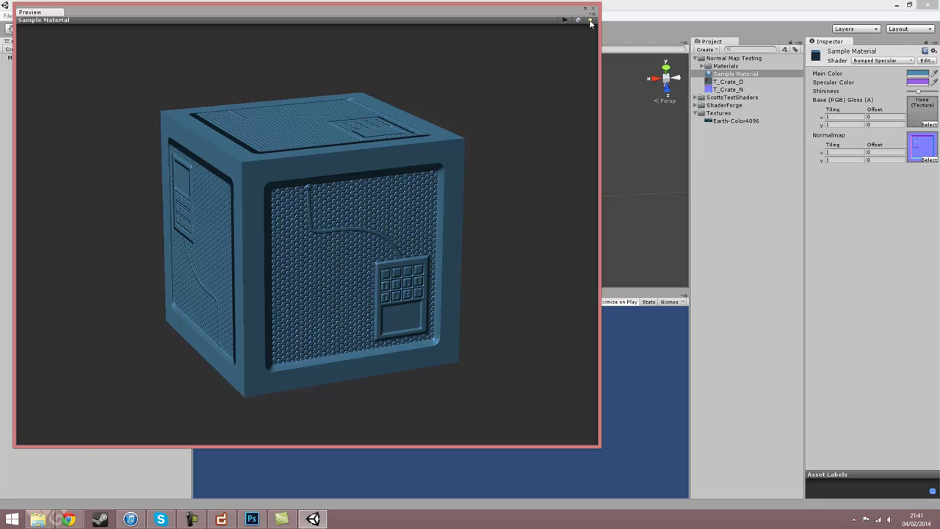
{"action": "left_click", "coordinate": [725, 4]}
{"action": "left_click_drag", "start_coordinate": [484, 147], "coordinate": [507, 176]}
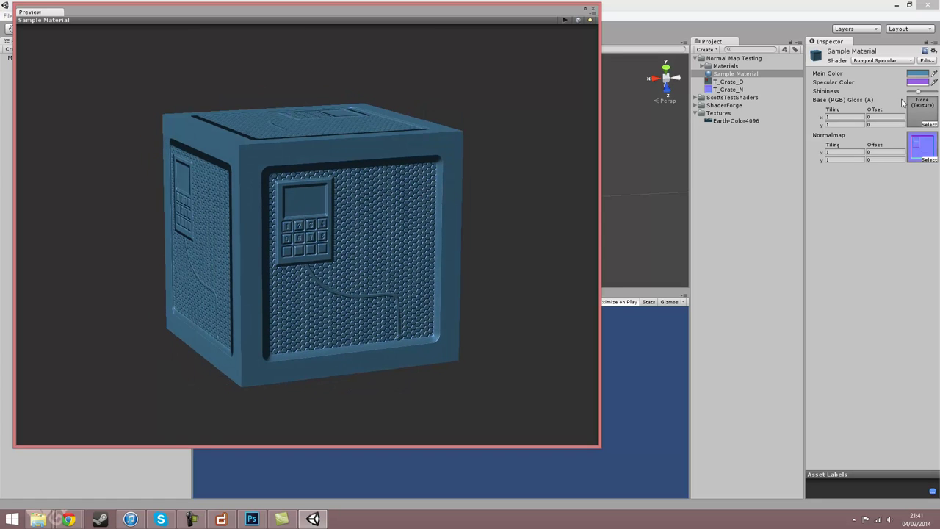
Assign T_Crate_D as Sample Material's base texture and slightly lower its shininess
{"action": "left_click_drag", "start_coordinate": [716, 85], "coordinate": [919, 112]}
{"action": "left_click_drag", "start_coordinate": [269, 202], "coordinate": [236, 150]}
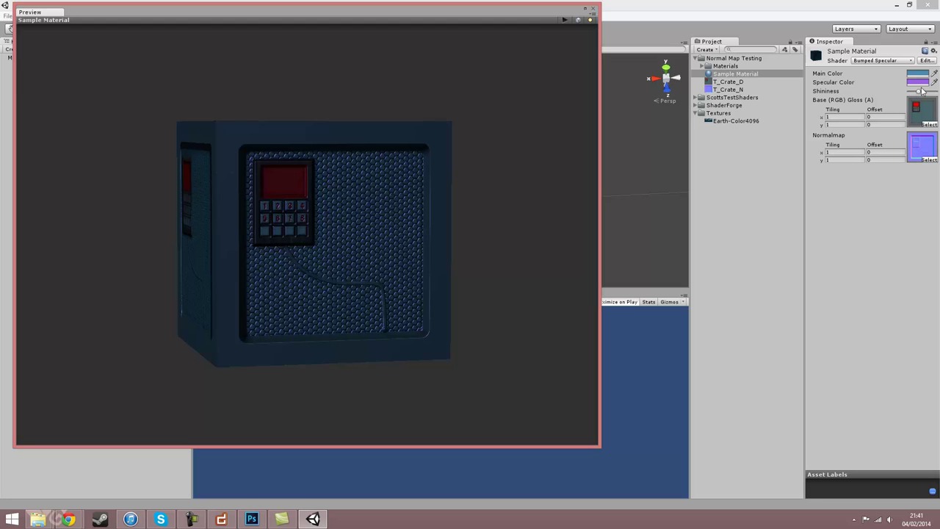
{"action": "left_click_drag", "start_coordinate": [915, 93], "coordinate": [914, 97]}
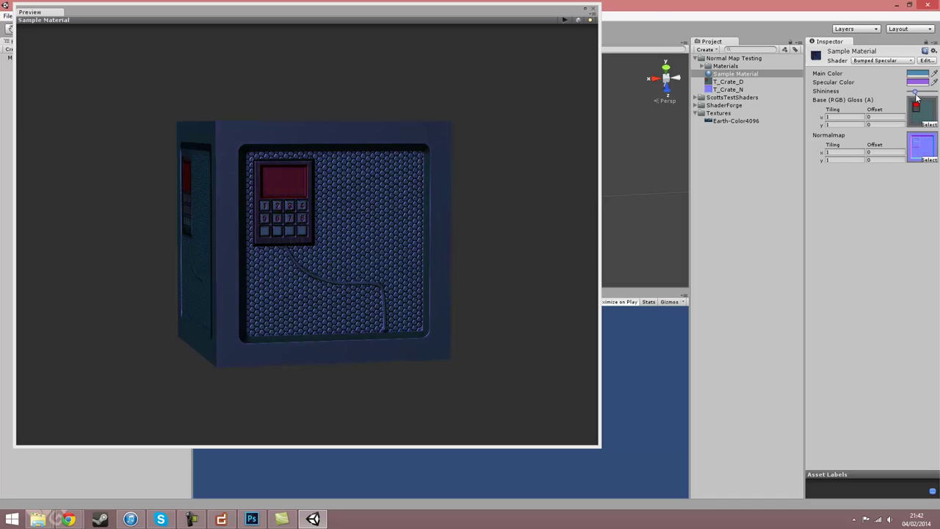
{"action": "left_click", "coordinate": [593, 8]}
Create a cube in the scene and frame it at an angle that shows several faces
{"action": "left_click", "coordinate": [113, 15]}
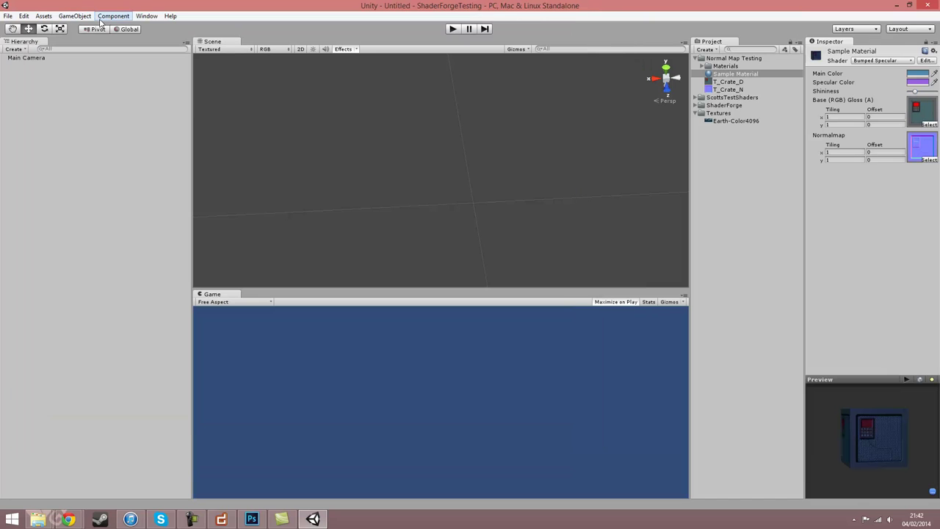
{"action": "mouse_move", "coordinate": [84, 17]}
{"action": "mouse_move", "coordinate": [88, 39]}
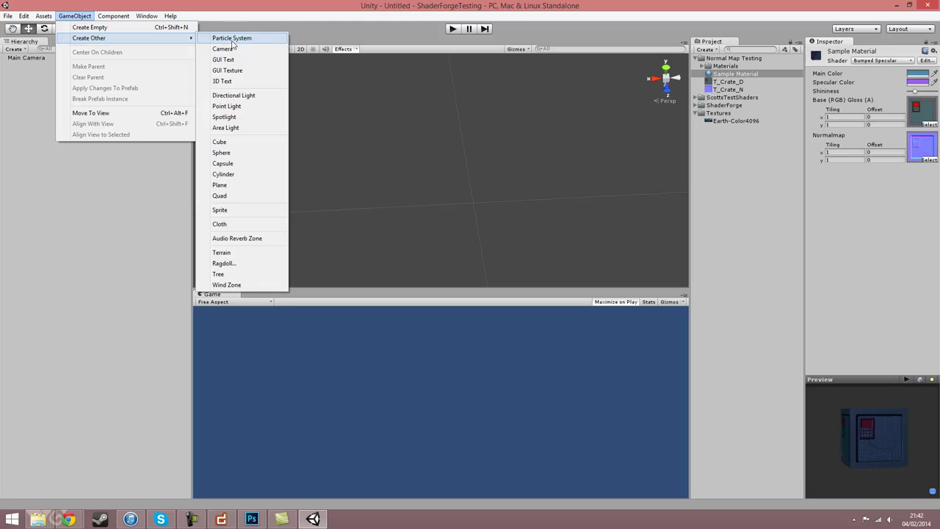
{"action": "left_click", "coordinate": [239, 146]}
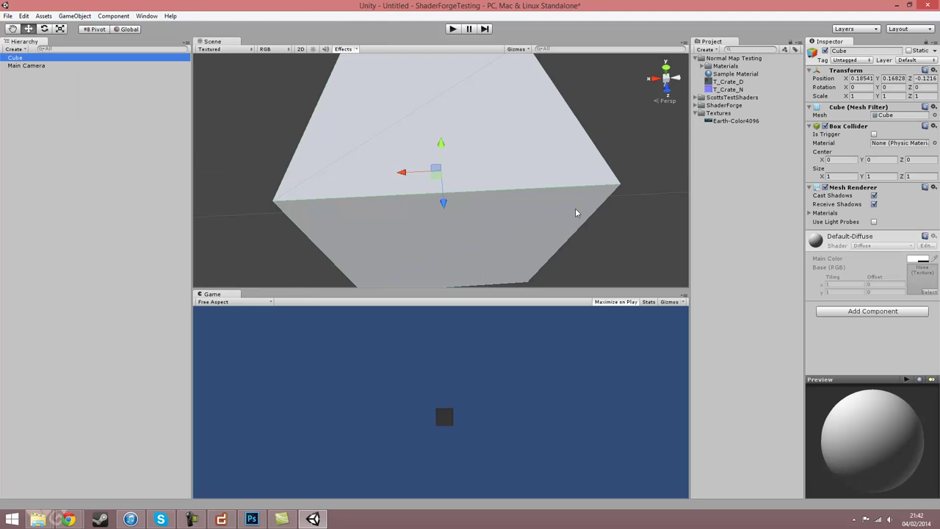
{"action": "key", "text": "f"}
{"action": "mouse_move", "coordinate": [612, 206]}
{"action": "left_mouse_down", "text": "alt"}
{"action": "mouse_move", "coordinate": [512, 154]}
{"action": "mouse_move", "coordinate": [533, 186]}
{"action": "mouse_move", "coordinate": [515, 159]}
{"action": "mouse_move", "coordinate": [535, 157]}
{"action": "mouse_move", "coordinate": [531, 225]}
{"action": "mouse_move", "coordinate": [510, 224]}
{"action": "mouse_move", "coordinate": [524, 228]}
{"action": "left_mouse_up", "text": "alt"}
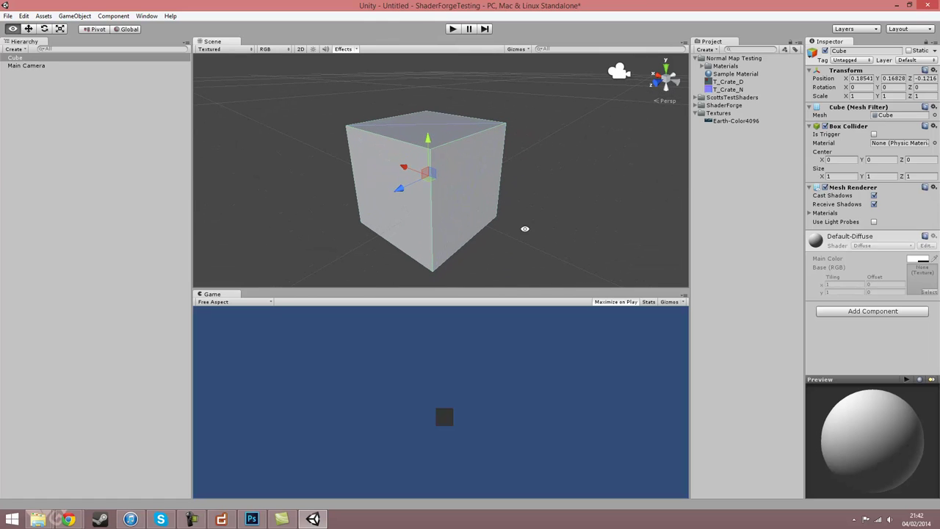
Apply Sample Material to the cube and inspect its keypad side in the maximised scene view
{"action": "left_click", "coordinate": [735, 73]}
{"action": "left_click_drag", "start_coordinate": [735, 74], "coordinate": [458, 188]}
{"action": "left_click_drag", "start_coordinate": [537, 193], "coordinate": [495, 277], "text": "alt"}
{"action": "key", "text": "shift+space"}
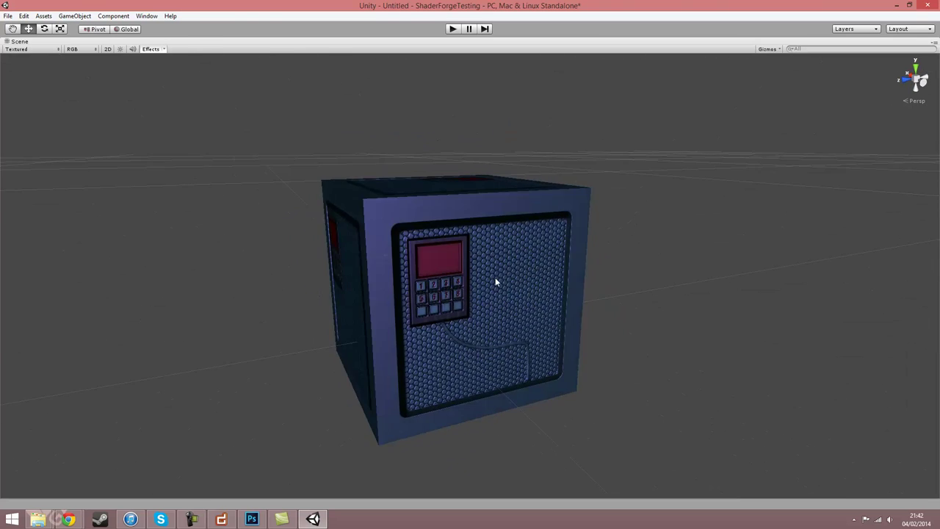
{"action": "key", "text": "shift+space"}
Change Sample Material's specular colour from purple to white
{"action": "left_click", "coordinate": [917, 83]}
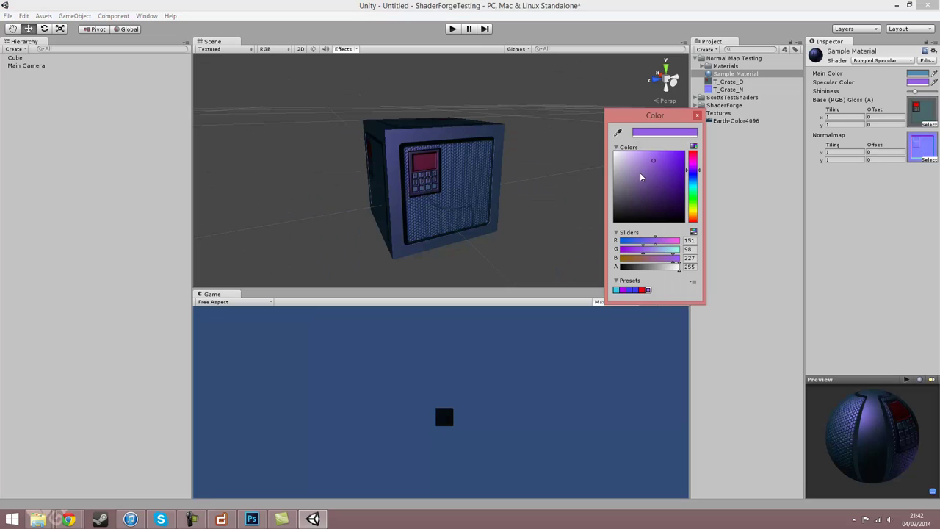
{"action": "left_click_drag", "start_coordinate": [640, 177], "coordinate": [591, 142]}
{"action": "left_click", "coordinate": [699, 118]}
Examine the cube's keypad side from several angles and distances in the maximised scene view, and restore the normal layout
{"action": "mouse_move", "coordinate": [514, 206]}
{"action": "left_mouse_down", "text": "alt"}
{"action": "mouse_move", "coordinate": [503, 206]}
{"action": "mouse_move", "coordinate": [514, 213]}
{"action": "left_mouse_up", "text": "alt"}
{"action": "key", "text": "shift+space"}
{"action": "left_click_drag", "start_coordinate": [528, 268], "coordinate": [618, 436], "text": "alt"}
{"action": "scroll", "coordinate": [638, 396], "scroll_direction": "up", "scroll_amount": 4}
{"action": "left_click_drag", "start_coordinate": [638, 396], "coordinate": [506, 279], "text": "alt"}
{"action": "scroll", "coordinate": [648, 323], "scroll_direction": "down", "scroll_amount": 10}
{"action": "scroll", "coordinate": [552, 300], "scroll_direction": "up", "scroll_amount": 8}
{"action": "key", "text": "shift+space"}
{"action": "mouse_move", "coordinate": [535, 203]}
{"action": "left_mouse_down", "text": "alt"}
{"action": "mouse_move", "coordinate": [541, 218]}
{"action": "mouse_move", "coordinate": [540, 205]}
{"action": "left_mouse_up", "text": "alt"}
Add a point light in front of the cube's keypad side with range 5 and intensity 0.6
{"action": "left_click", "coordinate": [75, 15]}
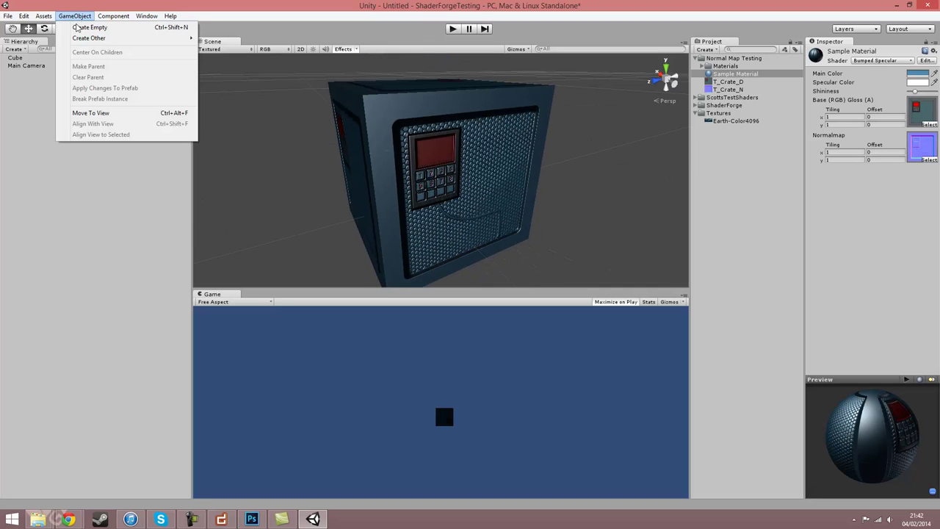
{"action": "mouse_move", "coordinate": [88, 38]}
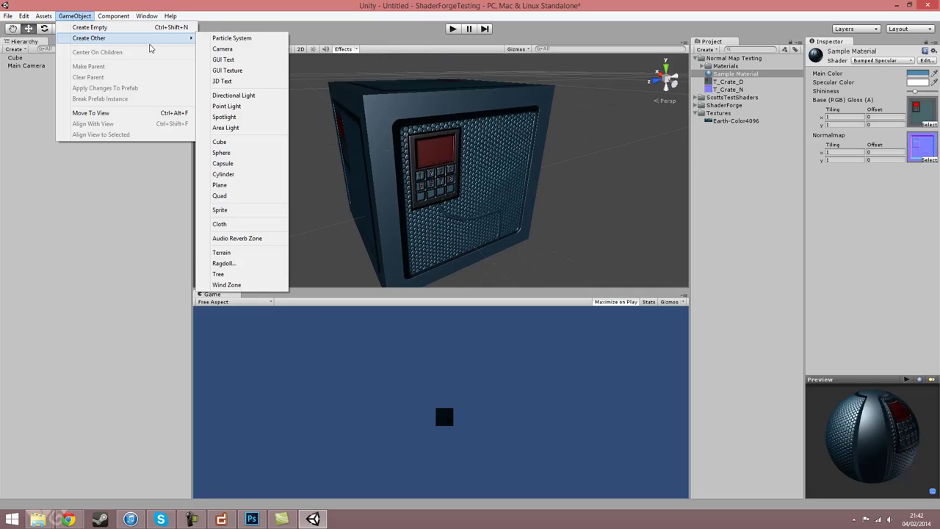
{"action": "left_click", "coordinate": [233, 107]}
{"action": "left_click_drag", "start_coordinate": [488, 191], "coordinate": [784, 165]}
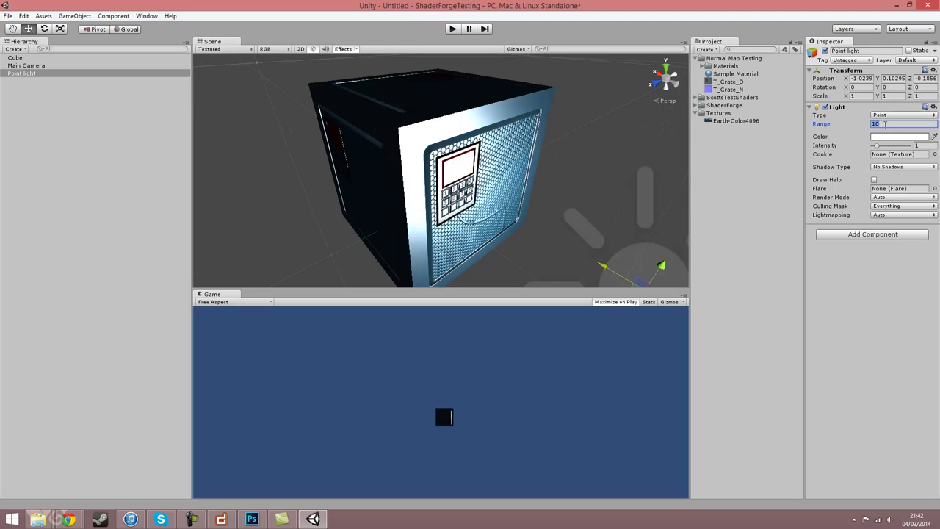
{"action": "left_click", "coordinate": [875, 146]}
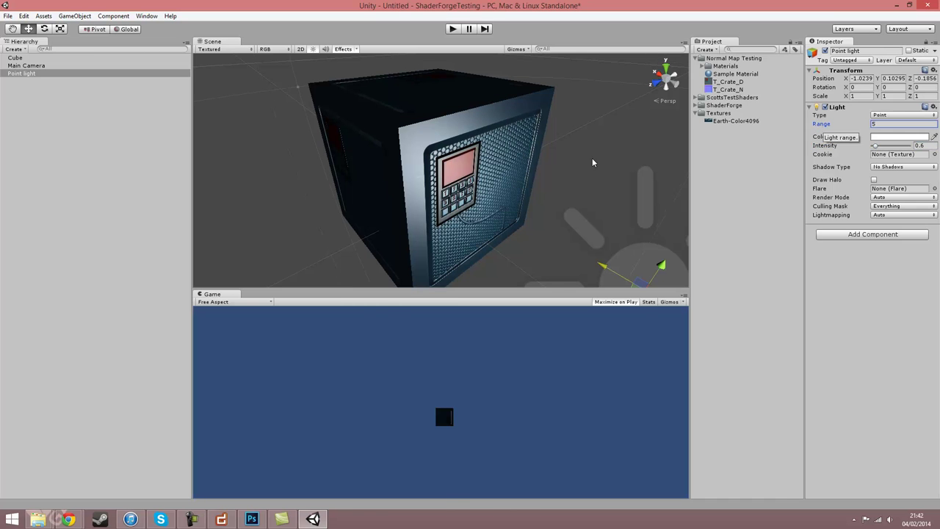
Move the point light across the cube's keypad side in the maximised scene view and inspect the lit surface detail up close
{"action": "key", "text": "shift+space"}
{"action": "left_click_drag", "start_coordinate": [520, 168], "coordinate": [601, 168], "text": "alt"}
{"action": "scroll", "coordinate": [527, 311], "scroll_direction": "up", "scroll_amount": 4}
{"action": "scroll", "coordinate": [527, 311], "scroll_direction": "down", "scroll_amount": 1}
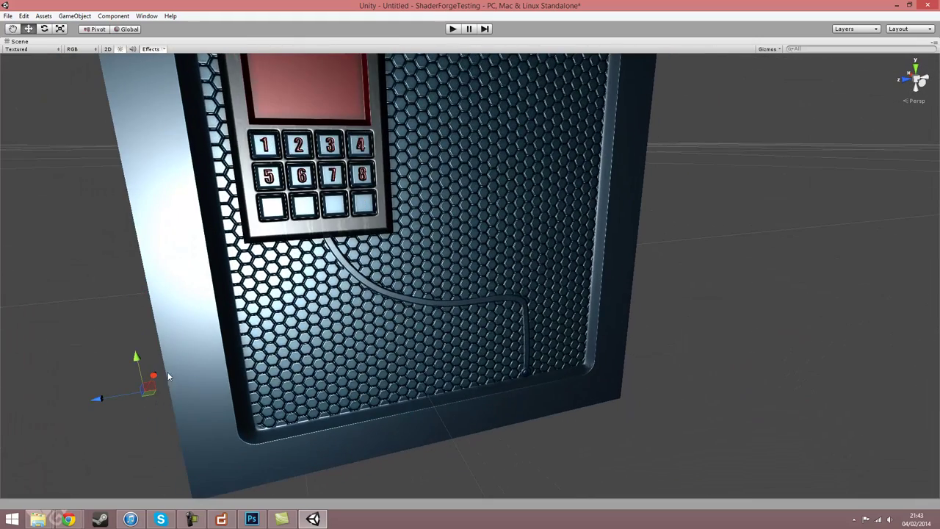
{"action": "left_click_drag", "start_coordinate": [121, 401], "coordinate": [602, 367]}
{"action": "left_click_drag", "start_coordinate": [464, 251], "coordinate": [365, 193], "text": "alt"}
{"action": "left_click_drag", "start_coordinate": [301, 200], "coordinate": [490, 275], "text": "alt"}
{"action": "scroll", "coordinate": [490, 275], "scroll_direction": "down", "scroll_amount": 10}
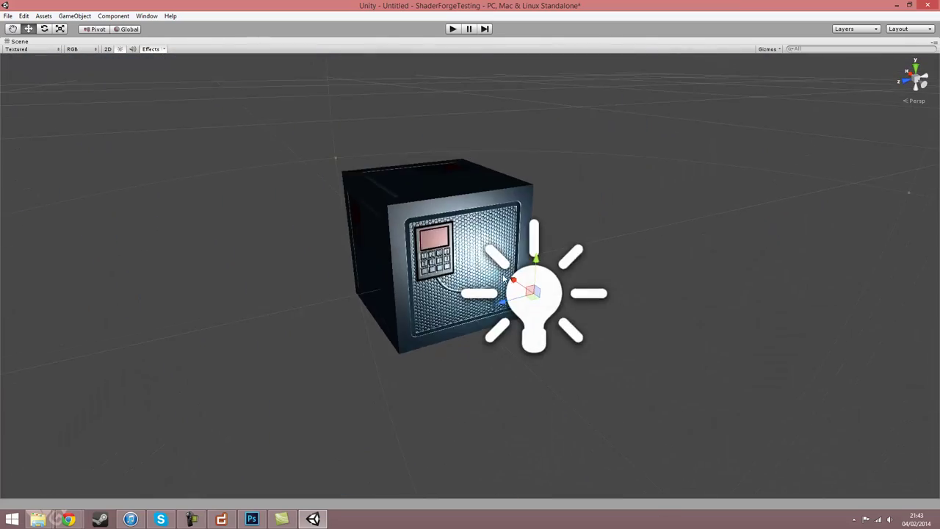
{"action": "scroll", "coordinate": [579, 247], "scroll_direction": "up", "scroll_amount": 8}
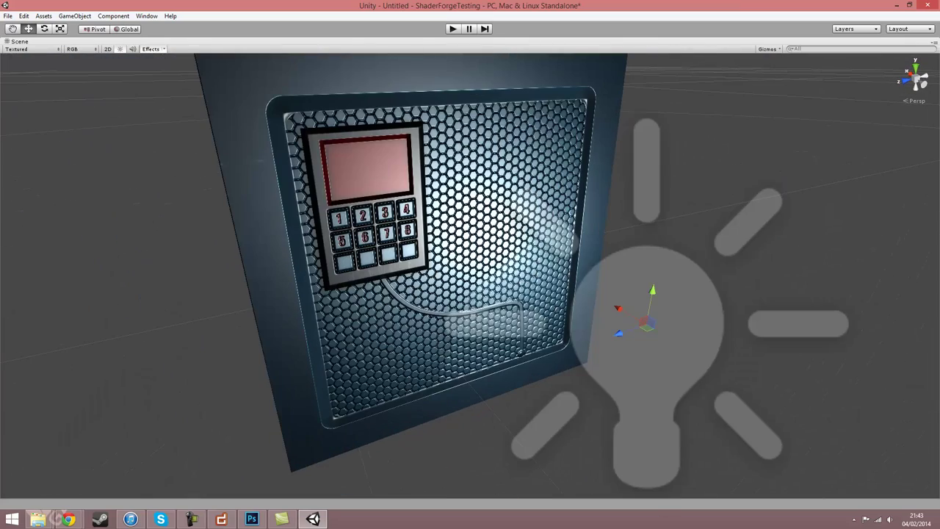